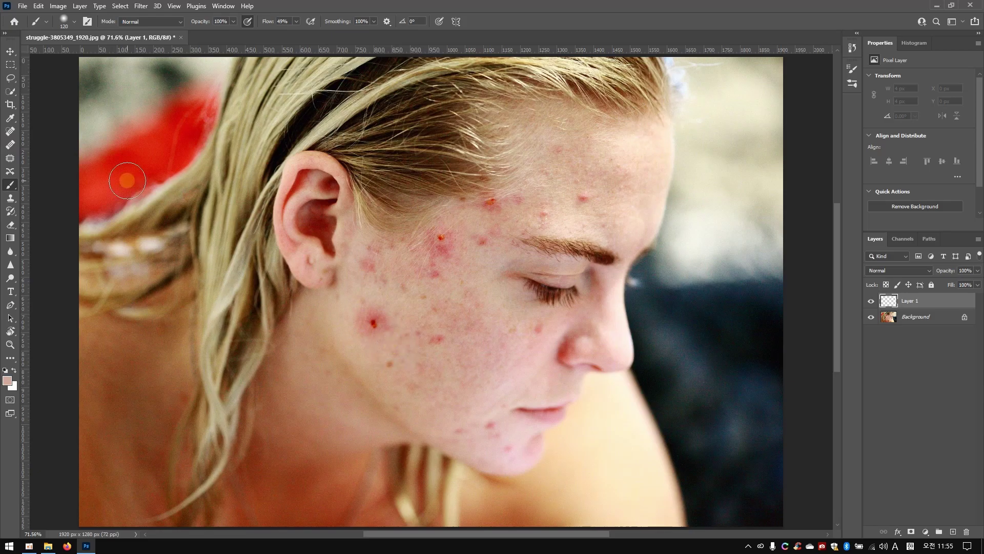
Patch the blemishes on the cheek, jaw and chin on the Background layer with clean skin using the Patch tool.
left_click(10, 159)
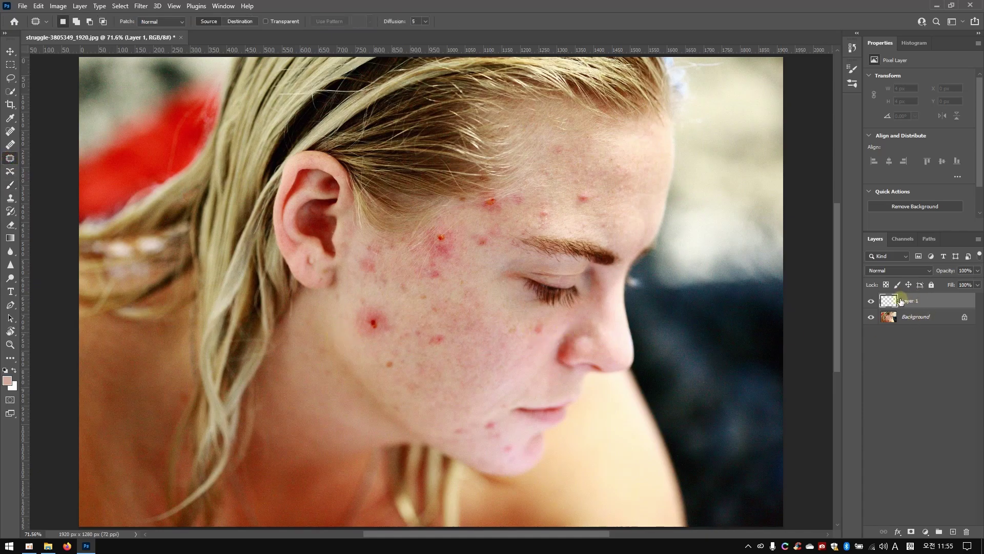
left_click(914, 317)
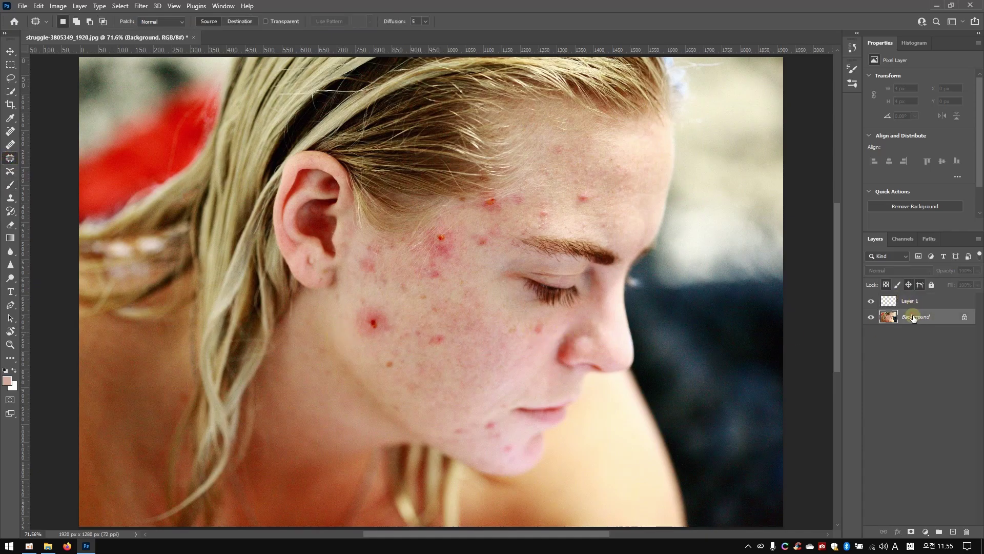
mouse_move(376, 347)
left_mouse_down()
mouse_move(358, 318)
mouse_move(362, 297)
mouse_move(388, 310)
mouse_move(391, 336)
mouse_move(375, 340)
mouse_move(515, 341)
left_mouse_up()
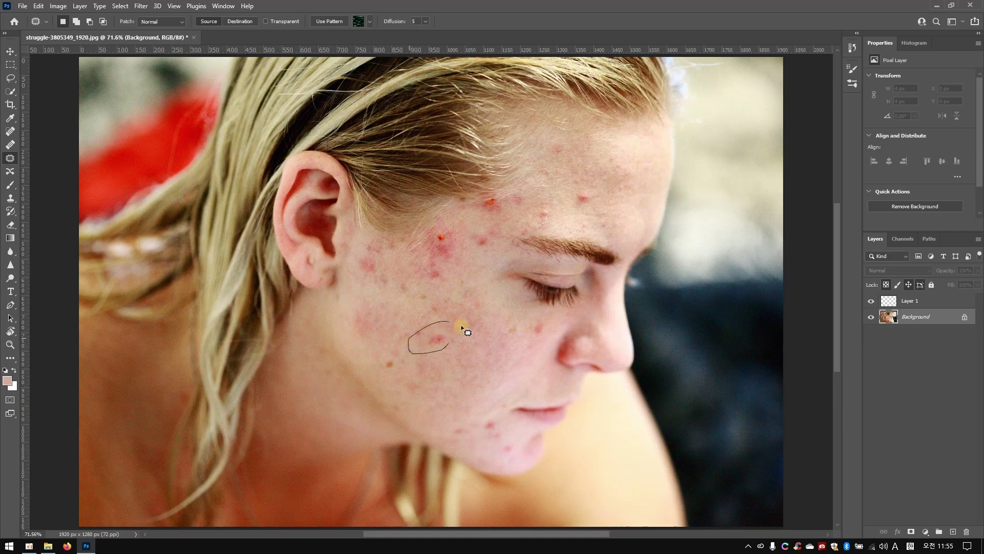
mouse_move(461, 327)
left_mouse_down()
mouse_move(439, 340)
mouse_move(448, 348)
left_mouse_up()
left_click_drag(394, 368, 435, 371)
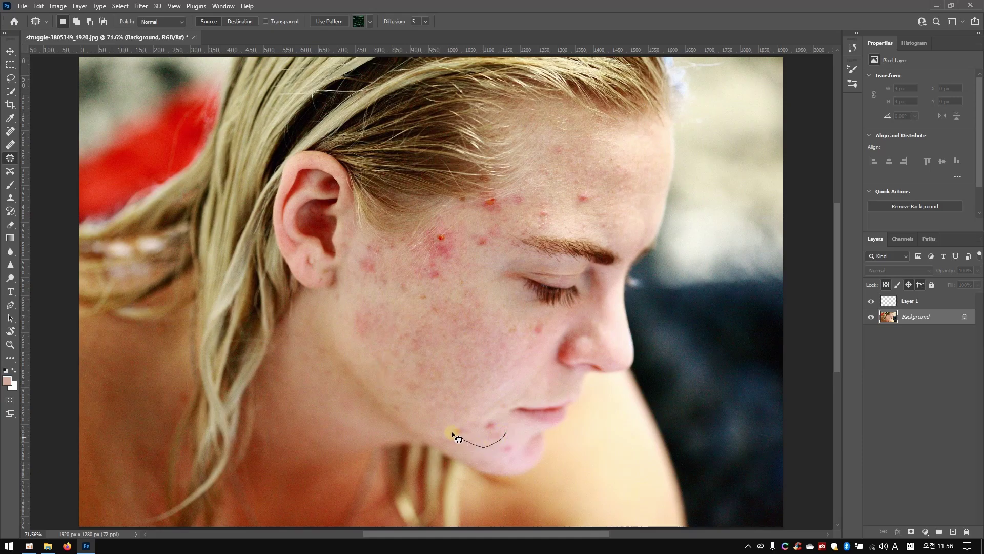
mouse_move(451, 432)
left_mouse_down()
mouse_move(457, 413)
mouse_move(510, 428)
left_mouse_up()
Try to patch the blemish near the outer end of the eyebrow on Layer 1, and clear the selection.
left_click(920, 302)
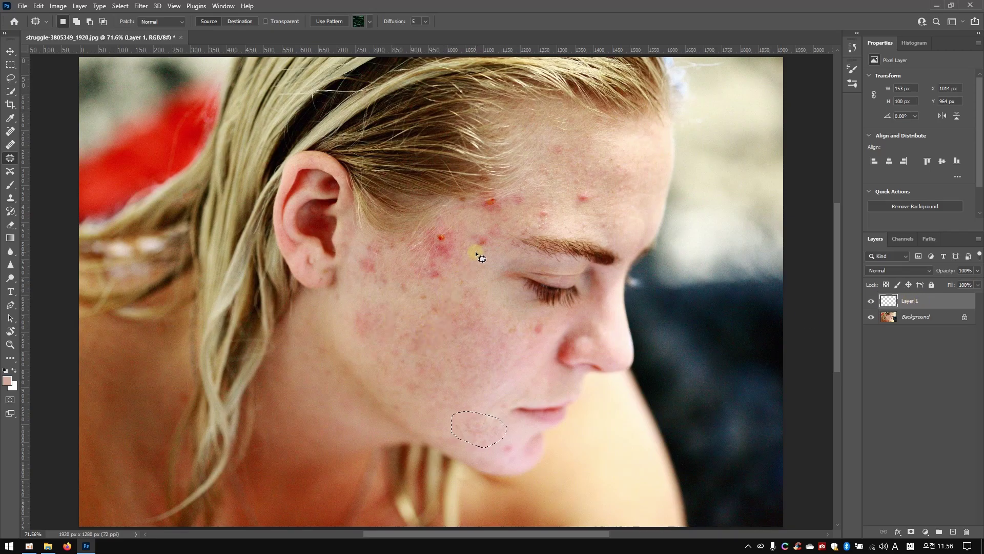
left_click_drag(484, 229, 470, 316)
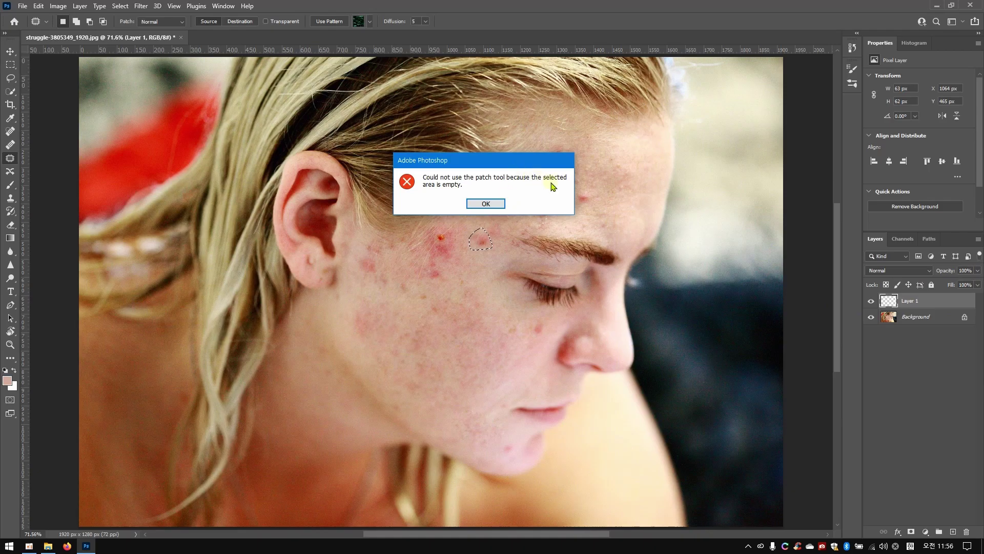
left_click(486, 203)
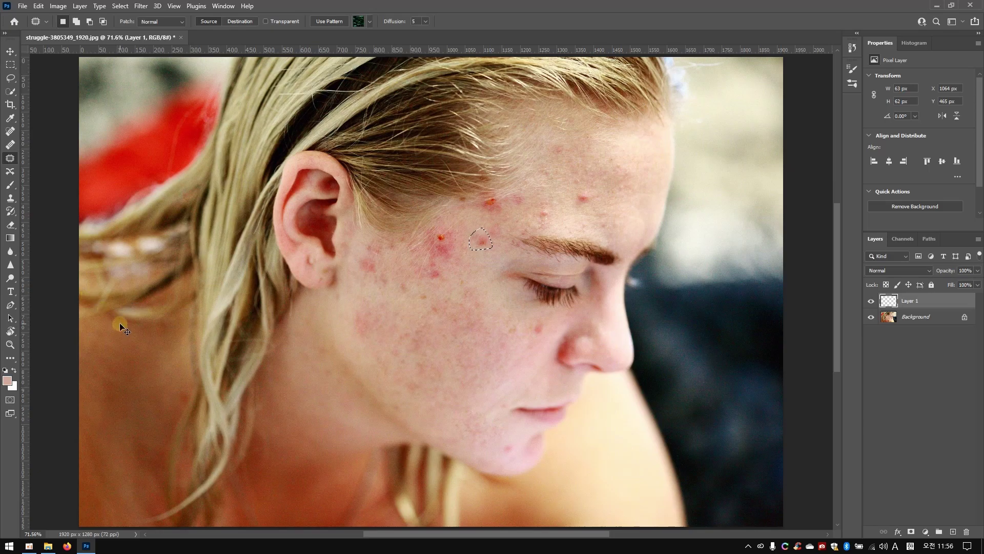
key("ctrl+d")
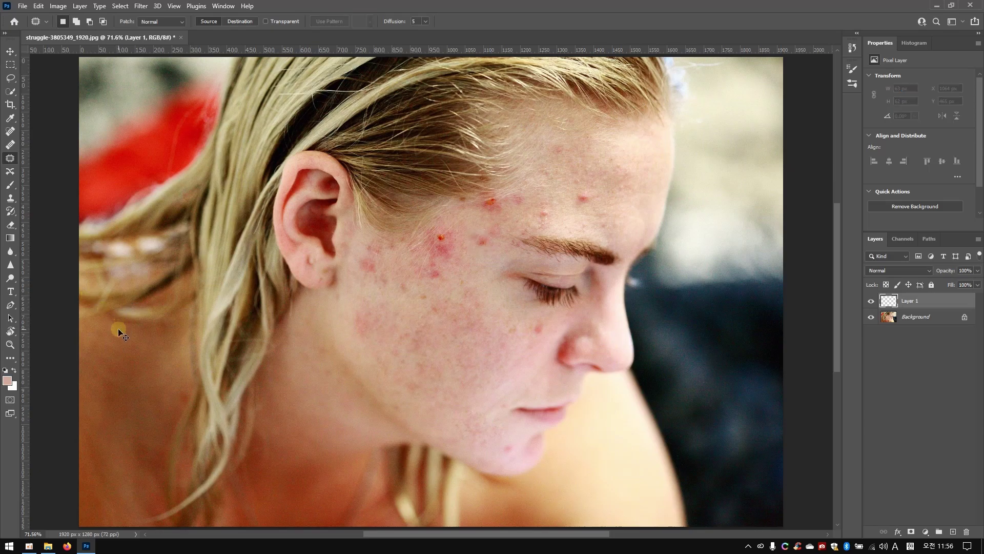
Heal the forehead blemishes on Layer 1 with the Healing Brush, sampling clean skin close to them.
left_click(10, 144)
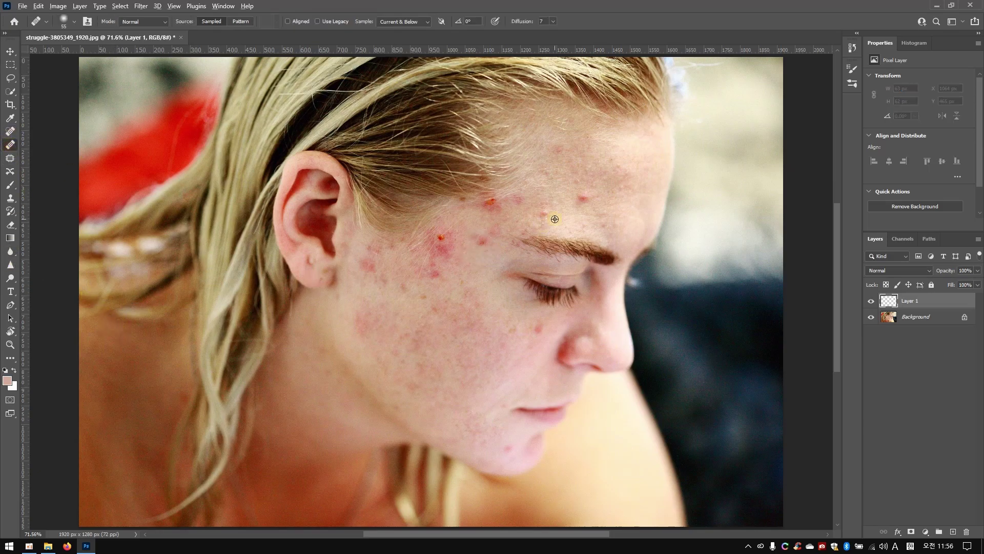
left_click(568, 205, "alt")
left_click_drag(584, 198, 547, 217)
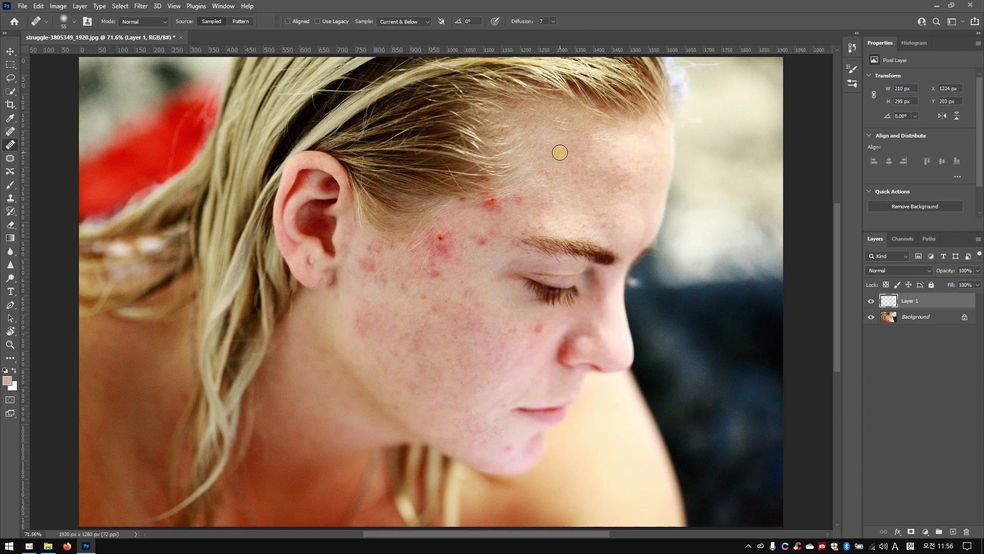
Heal the red spots between the eyebrow and the temple and the one below the temple, sampling nearby clean skin.
left_click(495, 256, "alt")
left_click(482, 240)
left_click(475, 249, "alt")
left_click(476, 238)
left_click(488, 240)
left_click(498, 229)
left_click(469, 257)
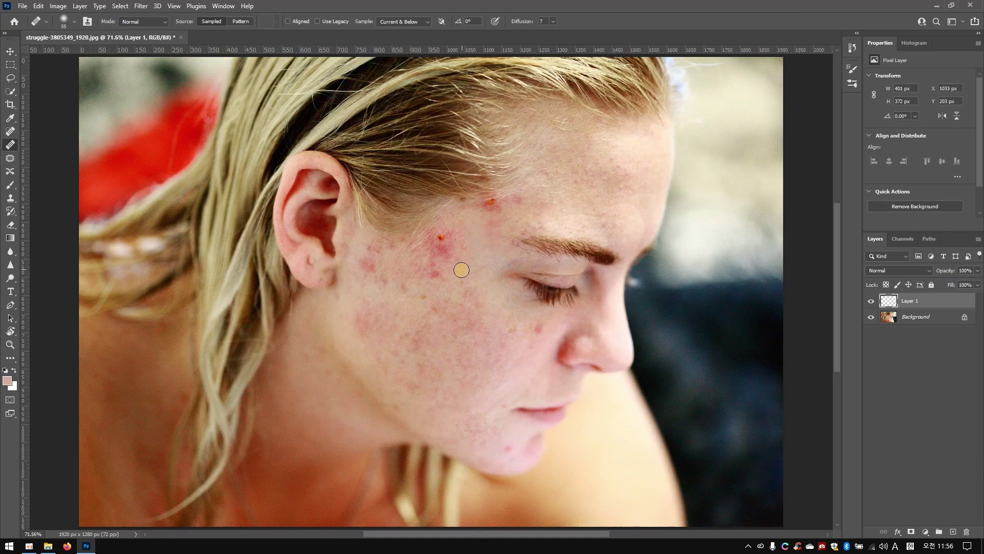
left_click(460, 276)
left_click(436, 273)
Erase the healed patch on the upper forehead from Layer 1 with the Background hidden, and show the Background again.
left_click(871, 318)
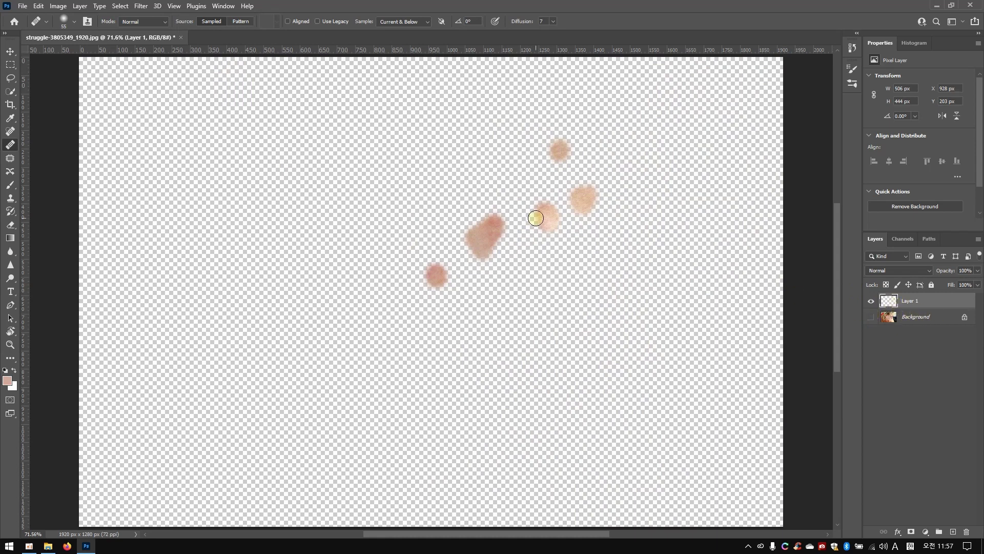
left_click(871, 317)
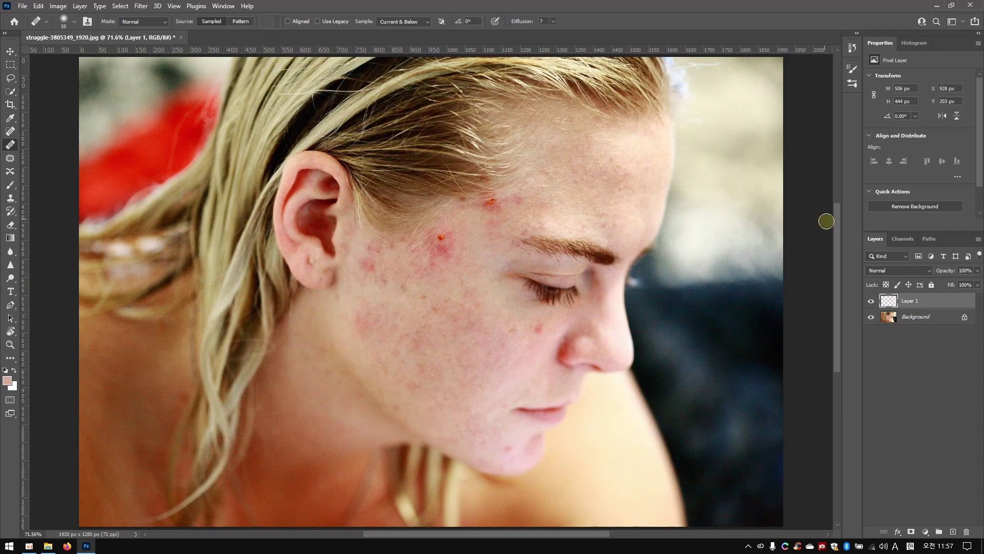
left_click(871, 317)
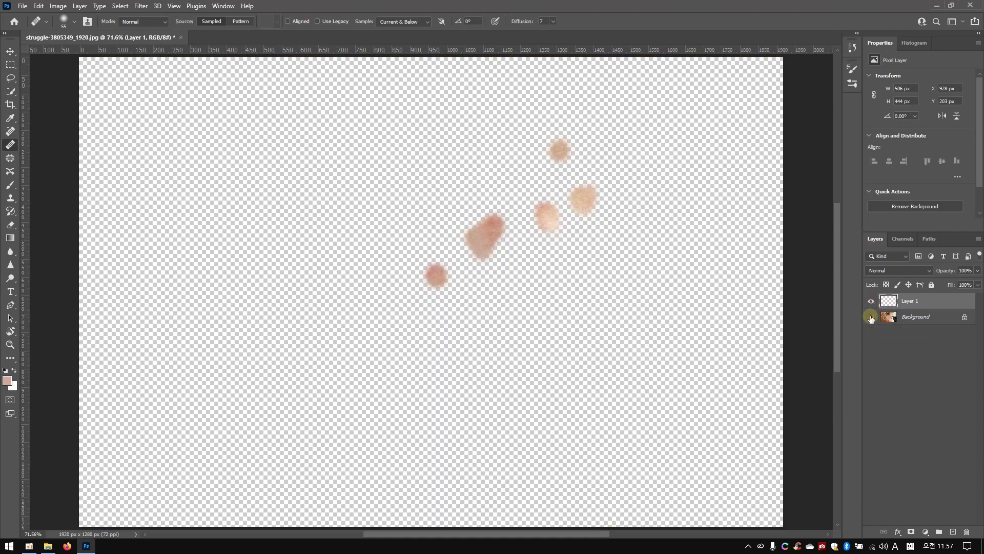
left_click(13, 227)
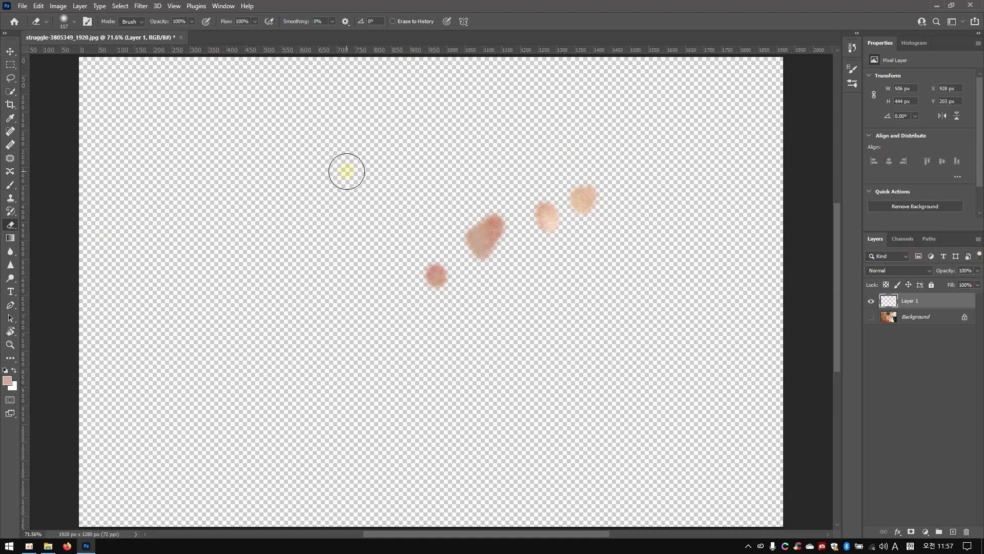
left_click(873, 318)
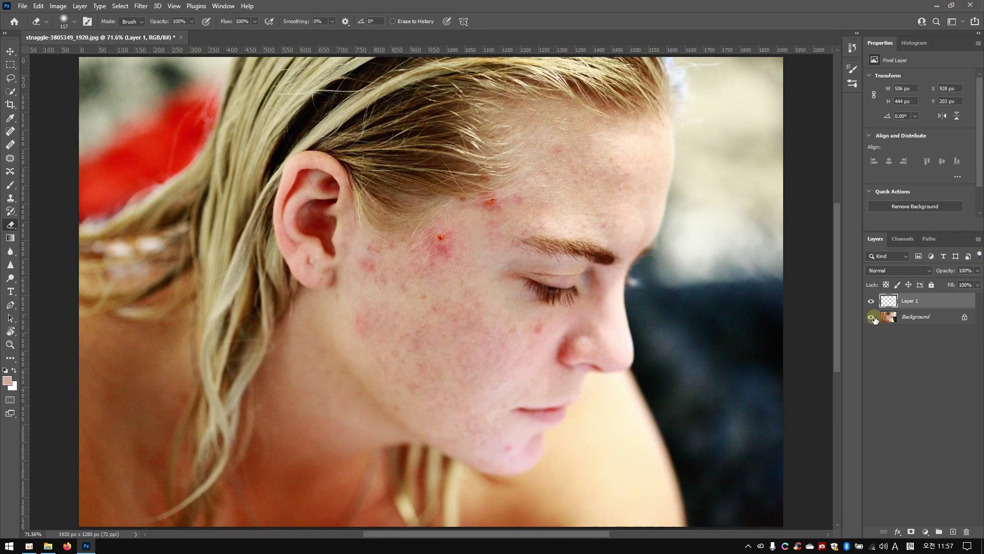
Heal the remaining blemishes beside the nose and on the chin on Layer 1 with the Healing Brush.
left_click(10, 145)
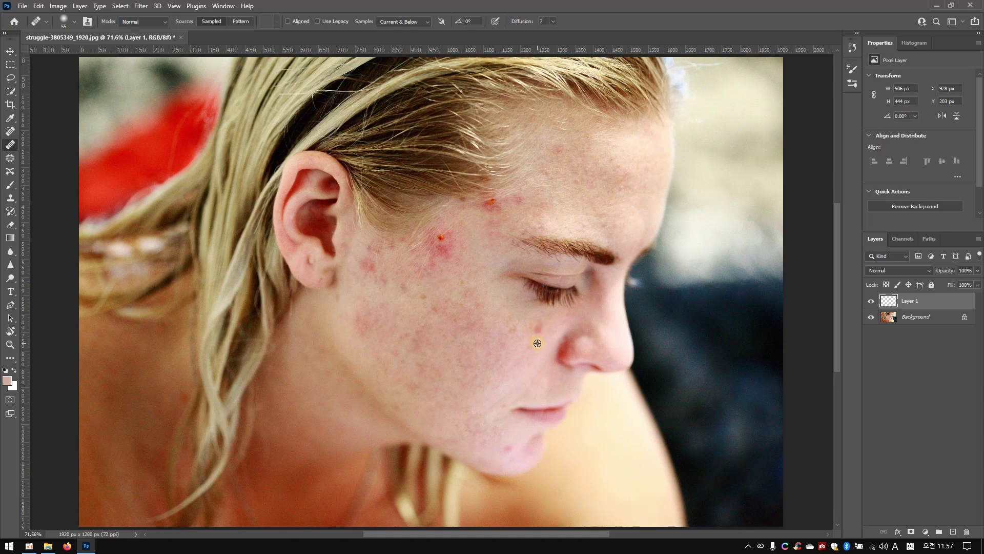
left_click_drag(542, 329, 539, 340)
left_click_drag(529, 347, 530, 361)
Heal the two open red sores at the hairline and on the temple, sampling clean skin for each.
scroll(495, 228, "up", 5)
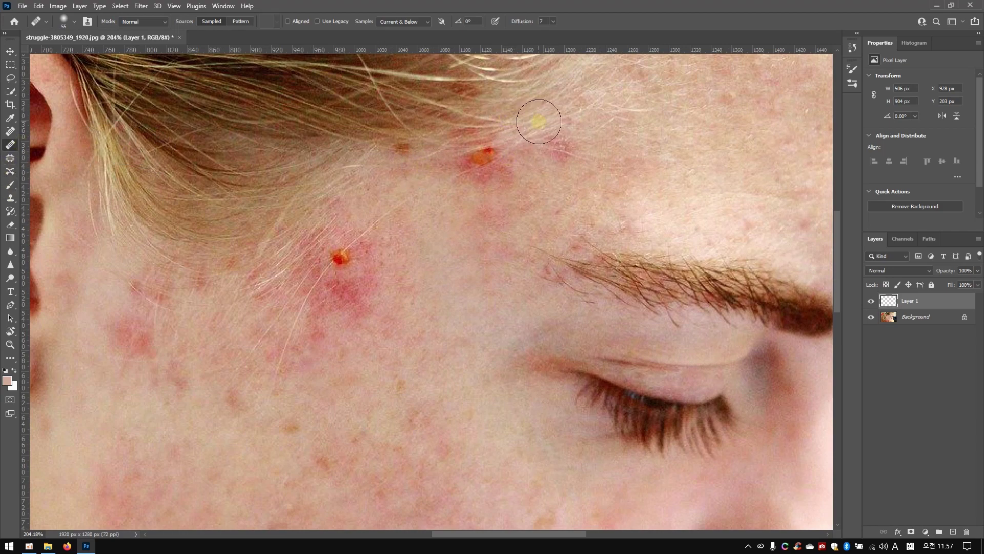
left_click(318, 191, "alt")
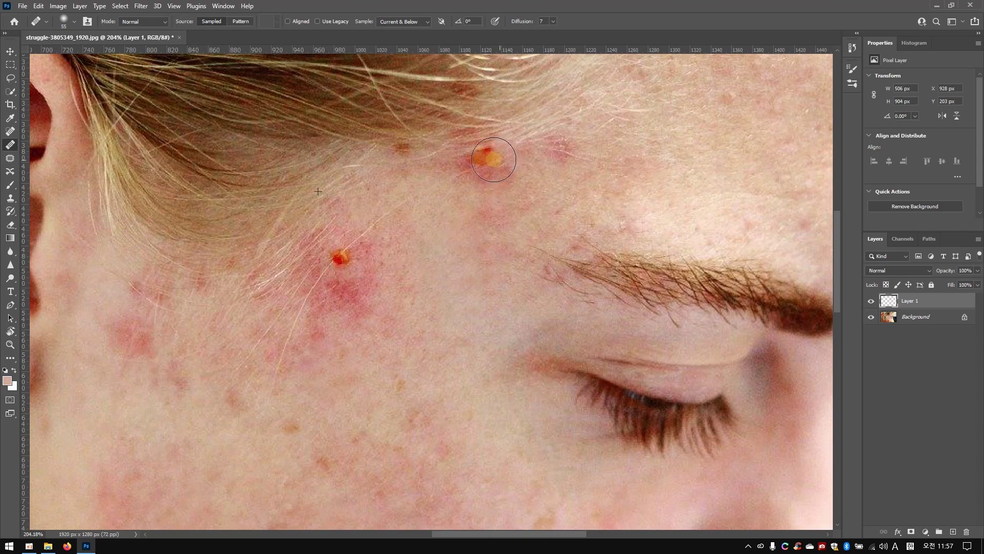
left_click(494, 160)
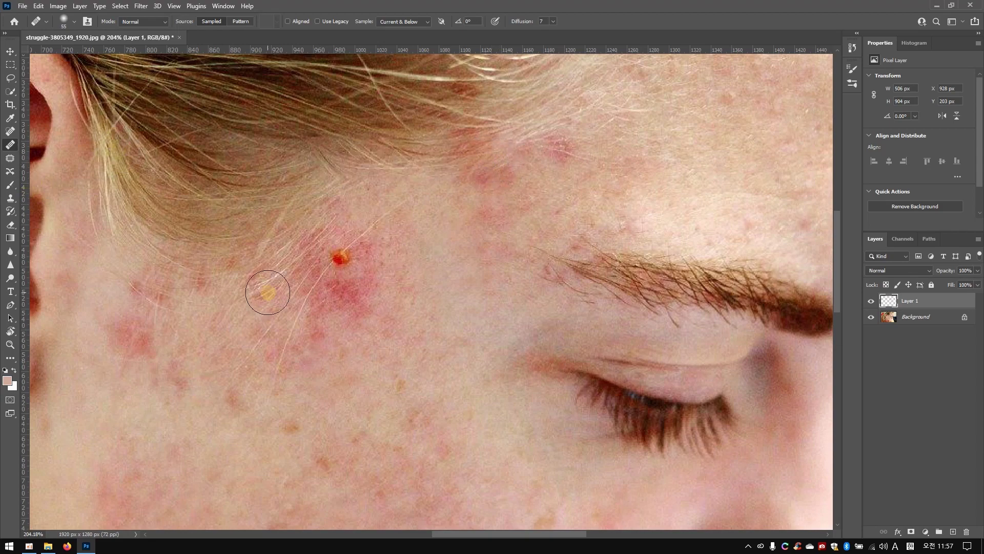
left_click(268, 292)
left_click(372, 226, "alt")
left_click(342, 255)
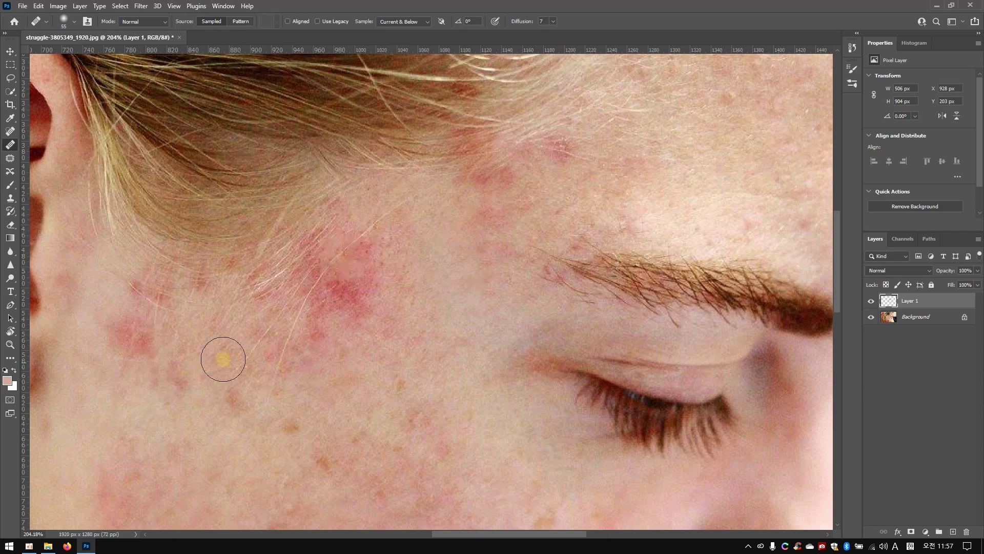
Try to heal the reddish spot in the hair above the temple with texture sampled farther back in the hair, and undo it.
scroll(441, 359, "up", 3)
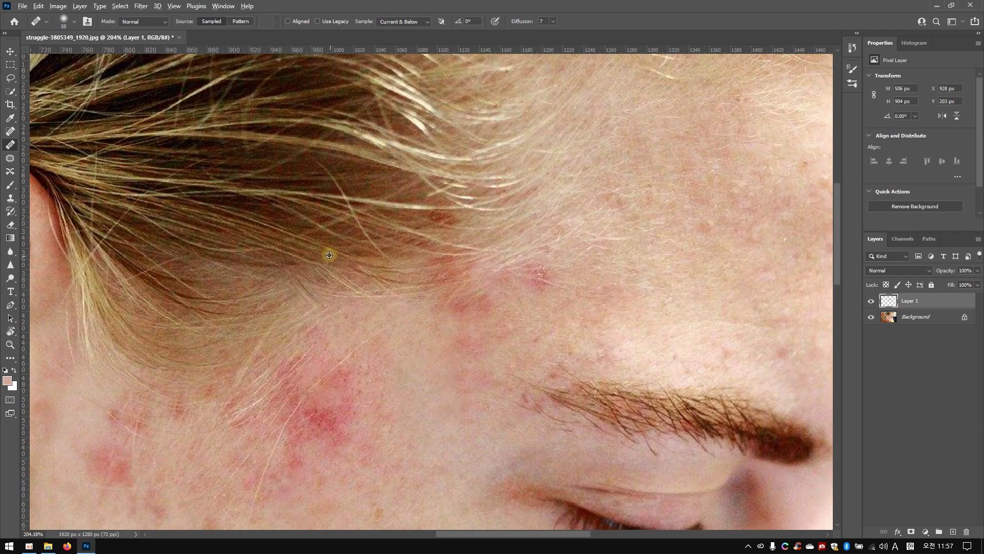
left_click(265, 300, "alt")
left_click(449, 222)
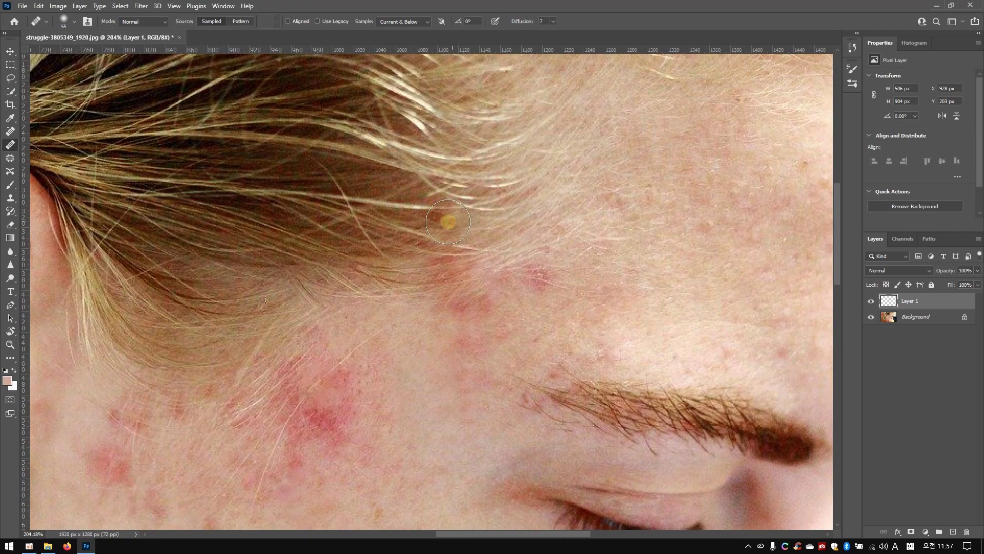
left_click_drag(448, 222, 240, 210)
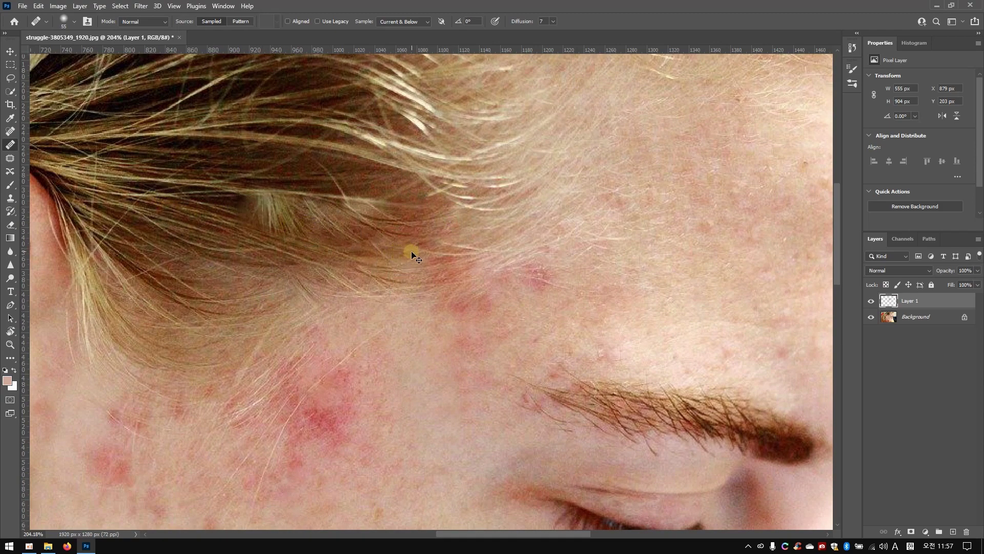
key("ctrl+z")
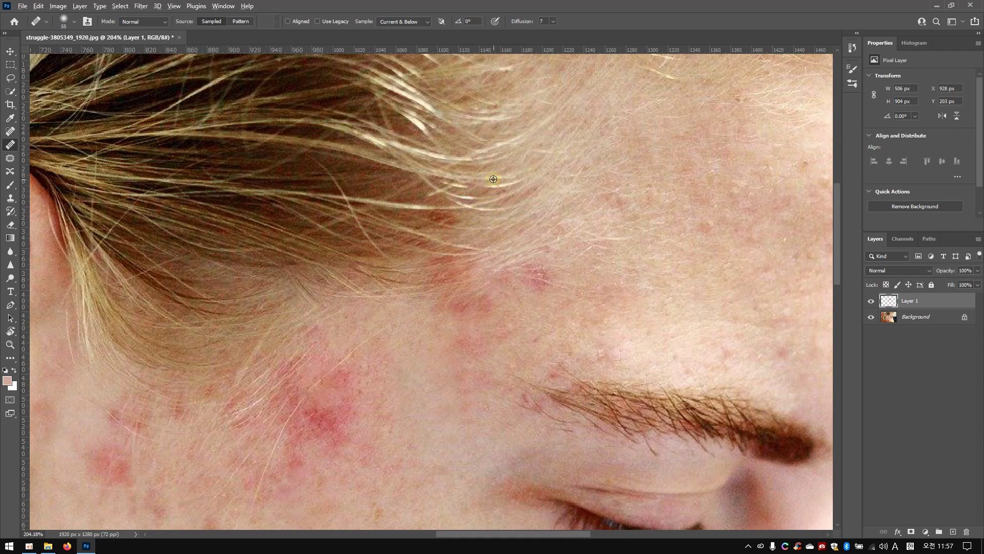
Heal the reddish spots along the hairline using hair texture sampled just above, and the remaining redness on the forehead.
left_click(481, 162, "alt")
left_click(462, 211)
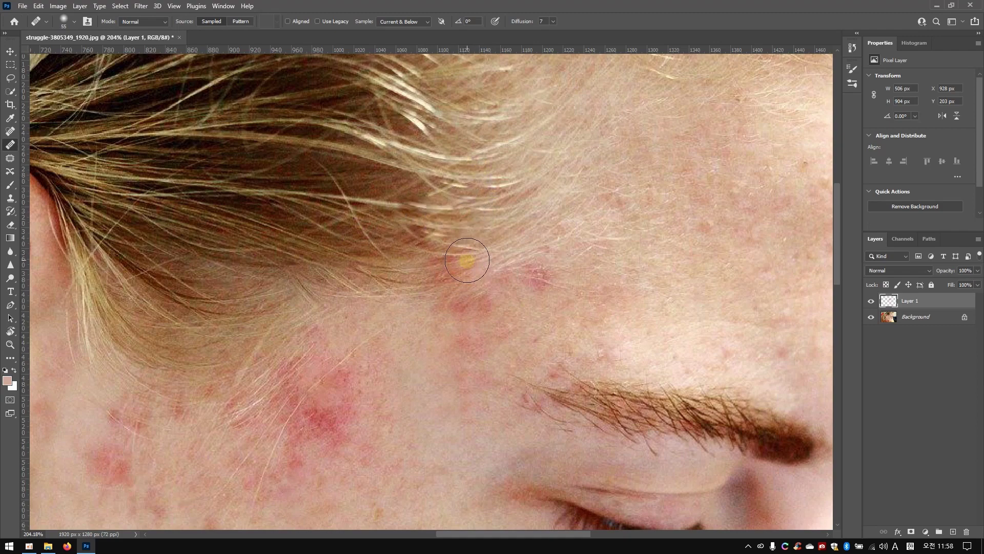
left_click(344, 379)
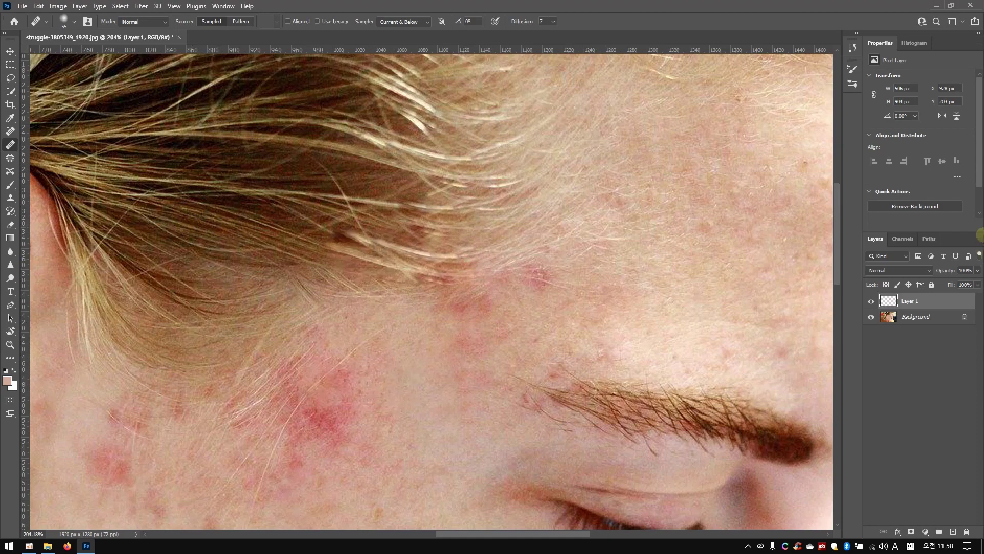
key("ctrl+0")
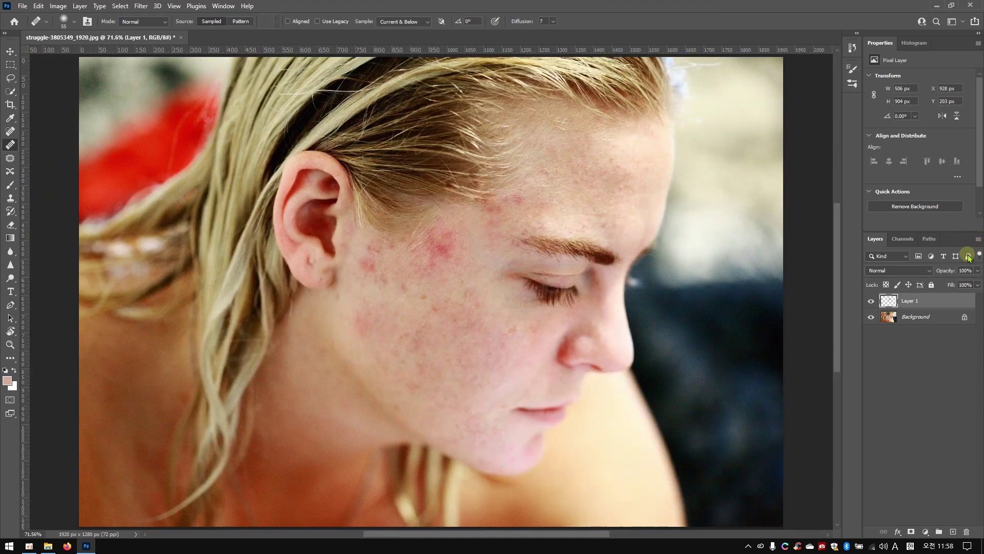
left_click(525, 208, "alt")
left_click(620, 187)
Stamp Layer 1 and the Background into a new merged layer on top, and hide the two original layers.
left_click(915, 318, "shift")
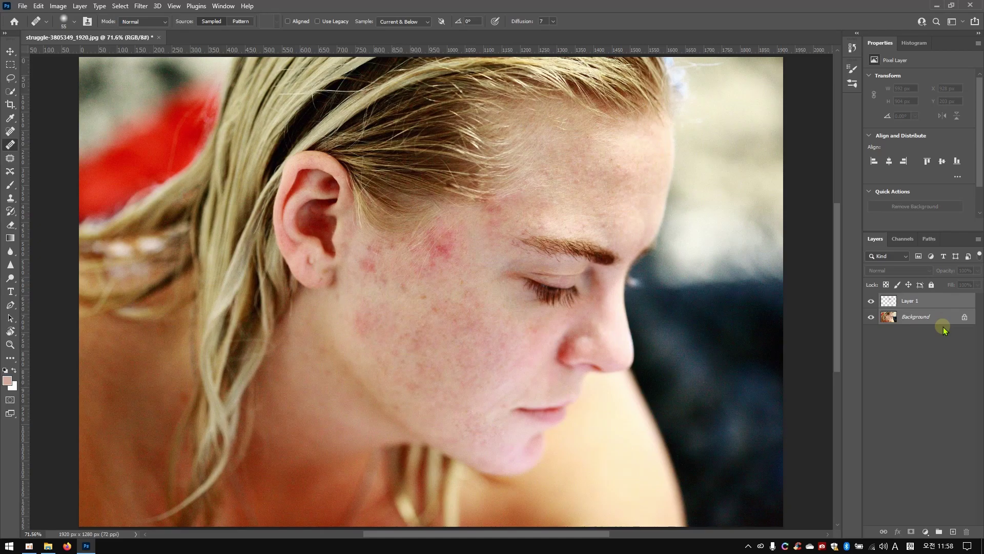
key("ctrl+alt+e")
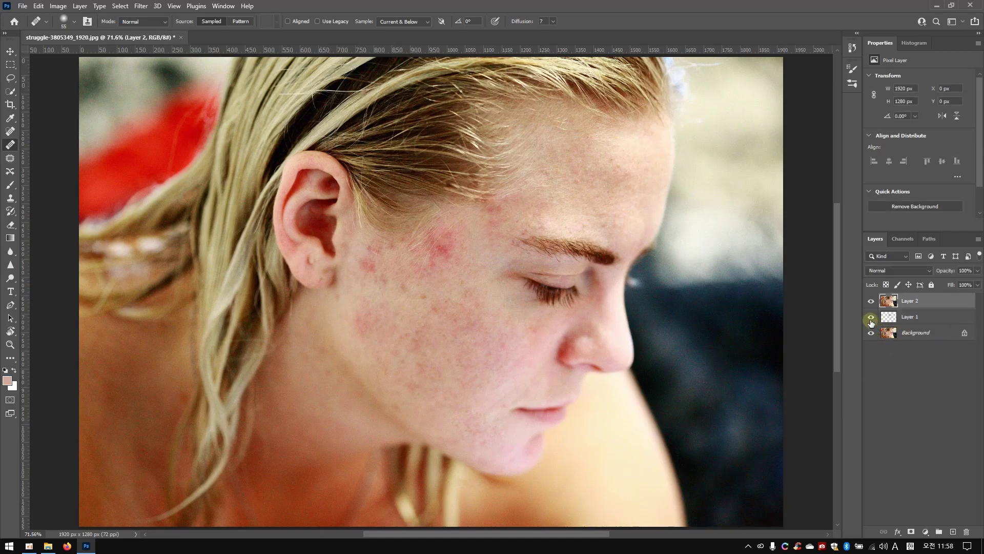
left_click_drag(873, 320, 876, 347)
Duplicate the merged Layer 2 twice and hide the original Layer 2.
key("ctrl+j")
key("ctrl+j")
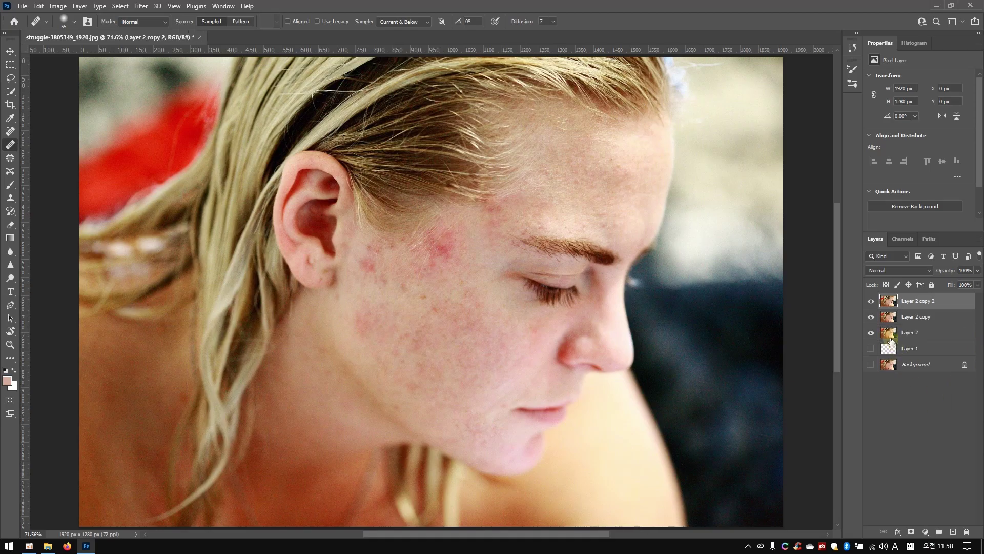
left_click(870, 333)
Rename the topmost layer copy to "high" and the copy beneath it to "low".
type("high")
double_click(925, 321)
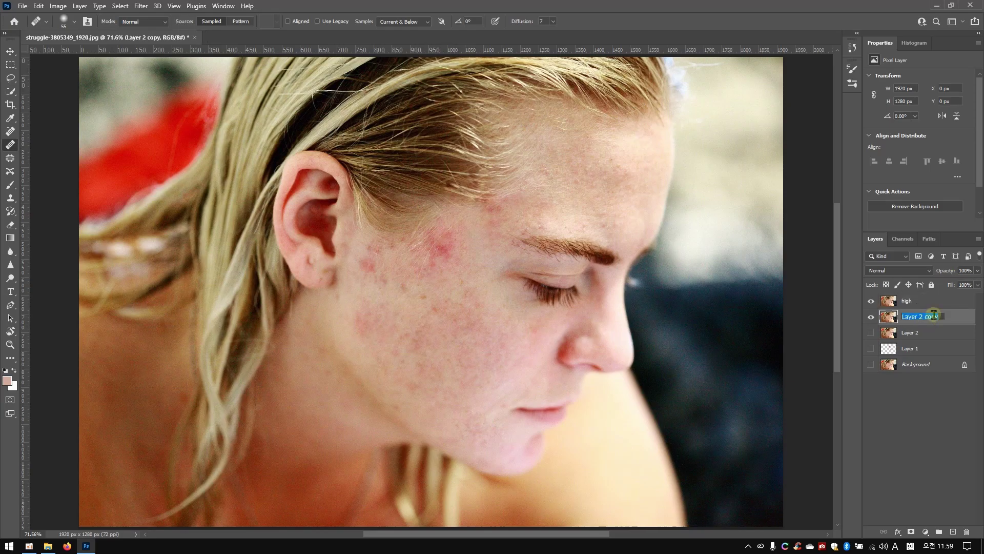
type("low")
left_click(906, 429)
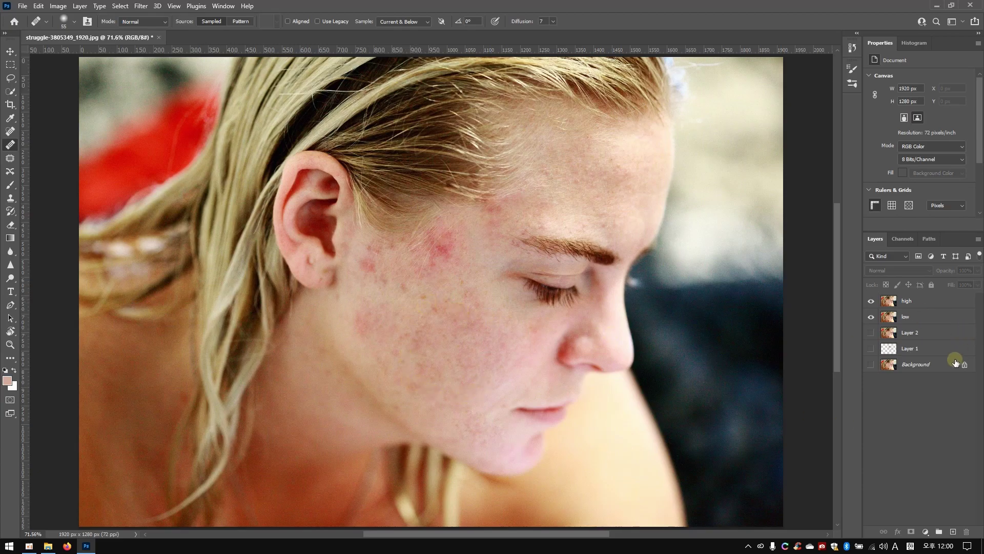
Hide the "high" layer and apply a Gaussian Blur with a 7.4 pixel radius to the "low" layer.
left_click(871, 302)
left_click(915, 317)
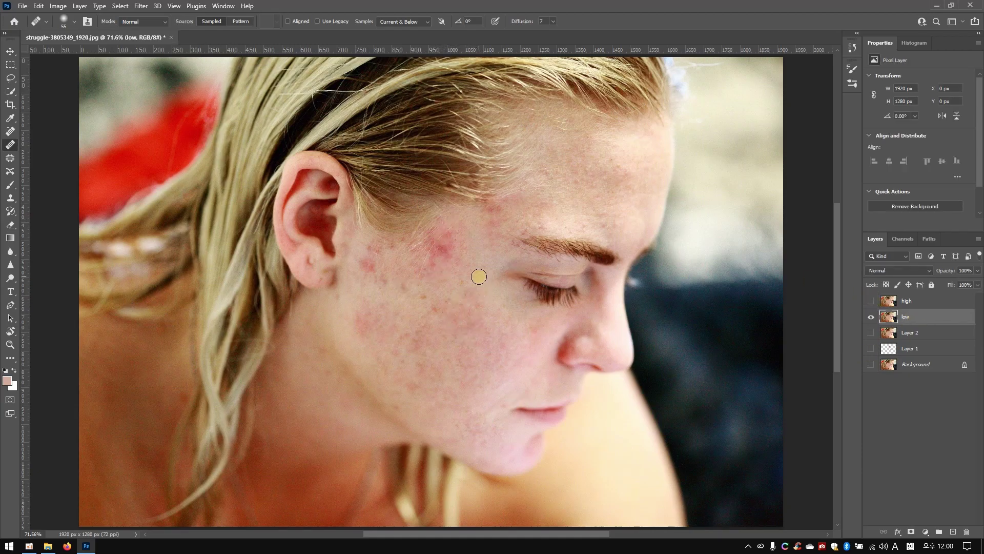
left_click(139, 6)
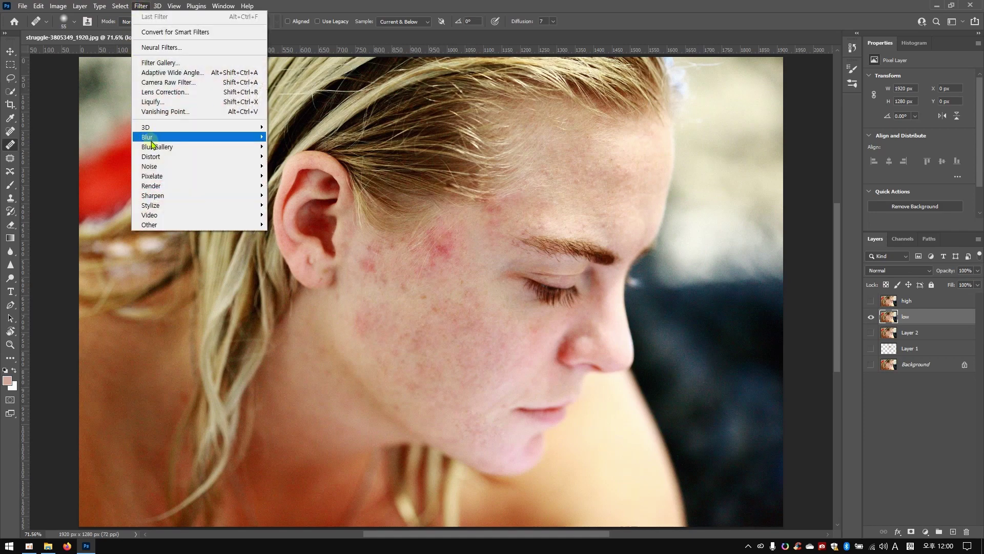
mouse_move(246, 136)
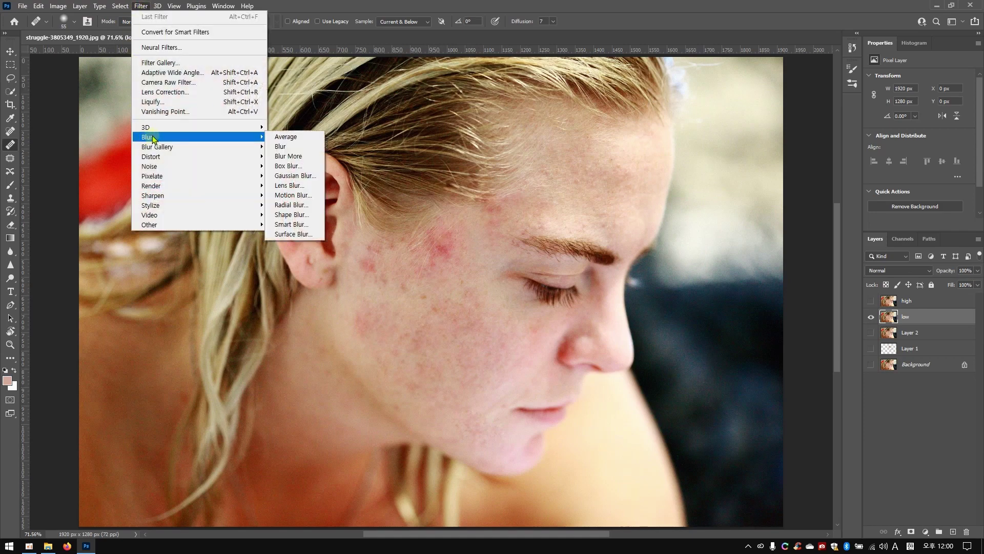
left_click(295, 175)
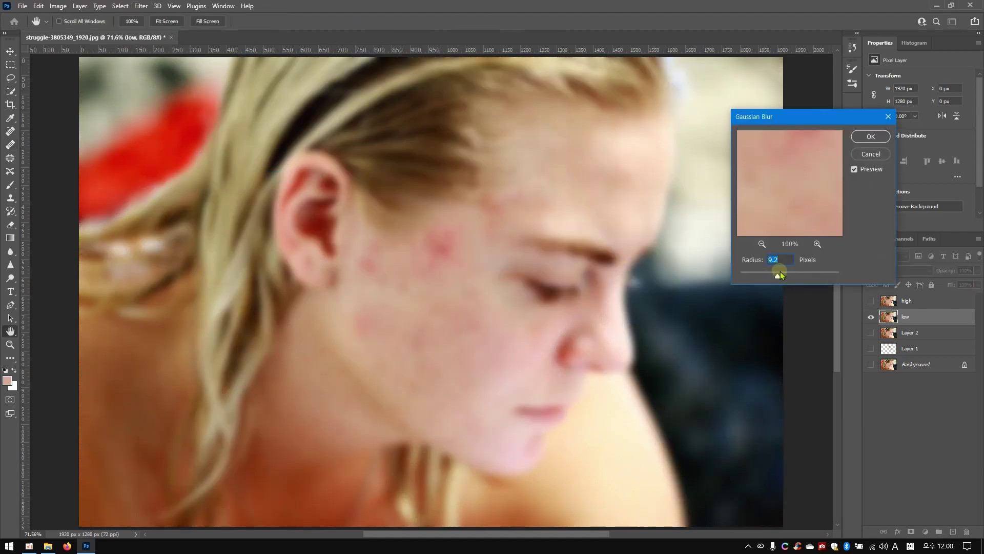
left_click_drag(777, 276, 707, 271)
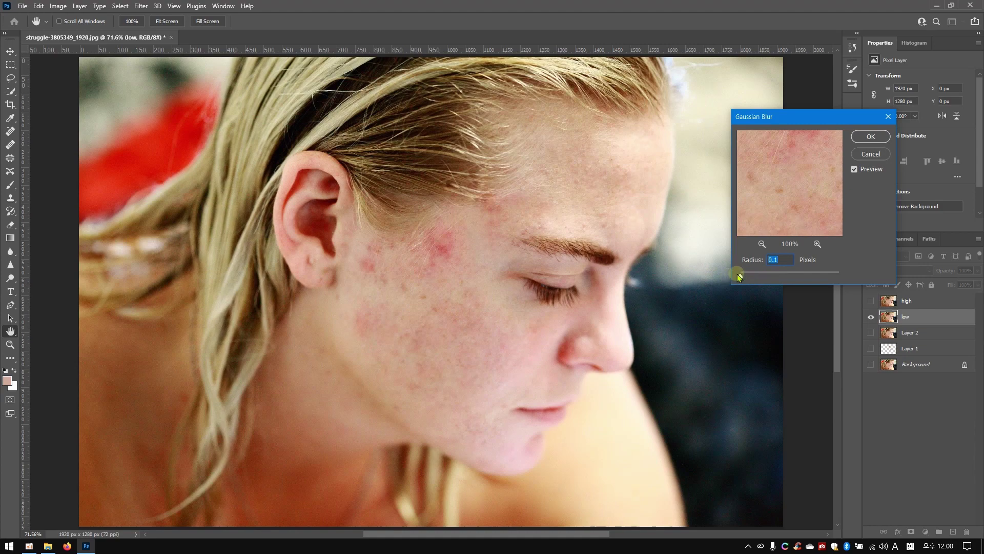
left_click_drag(741, 278, 747, 278)
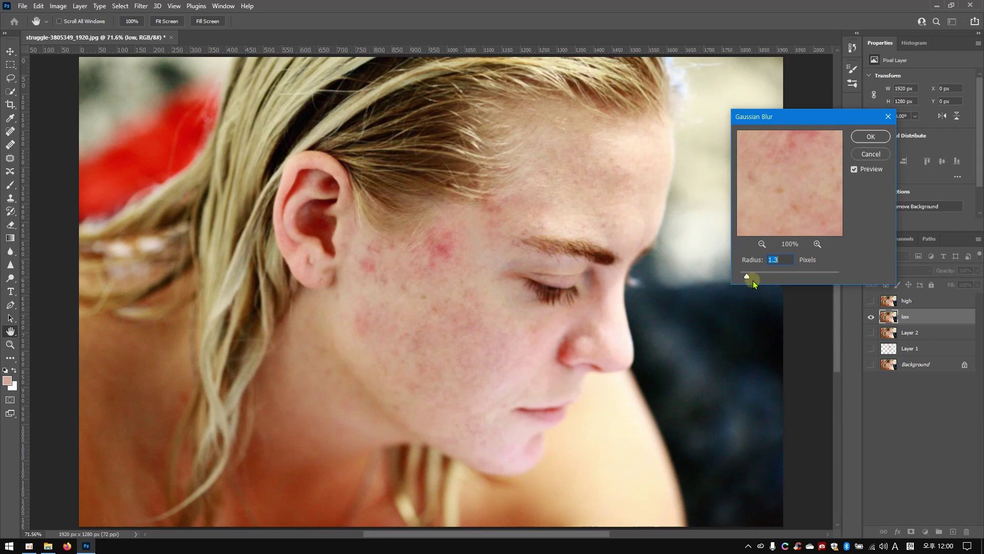
left_click_drag(747, 276, 775, 282)
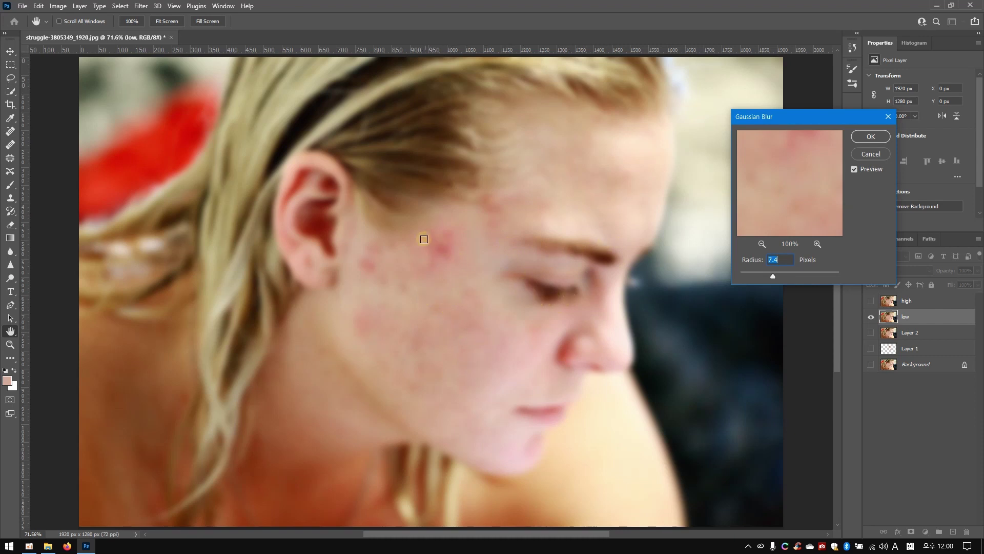
left_click(871, 136)
key("j")
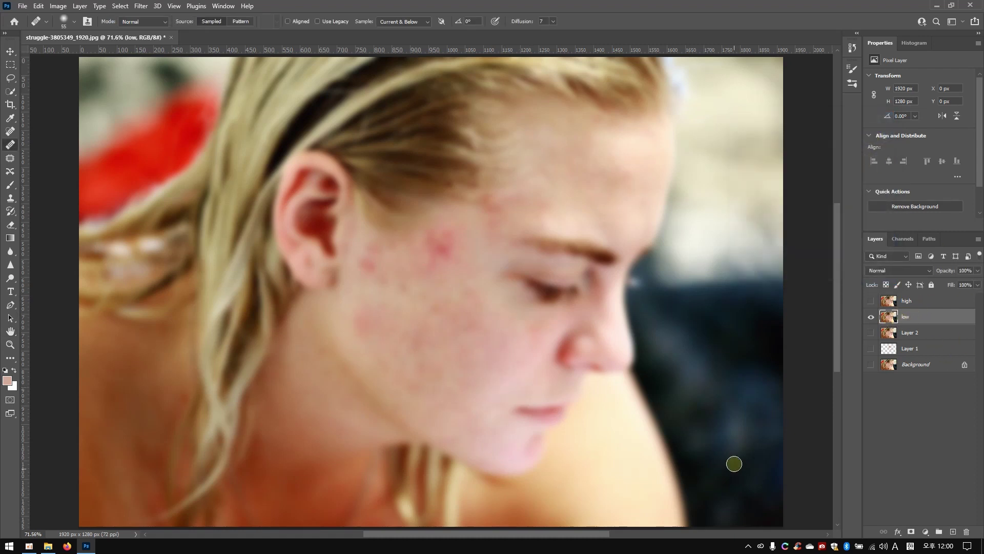
Show the "high" layer and use Apply Image on it with layer "low", Subtract blending, scale 2 and offset 128.
left_click(871, 300)
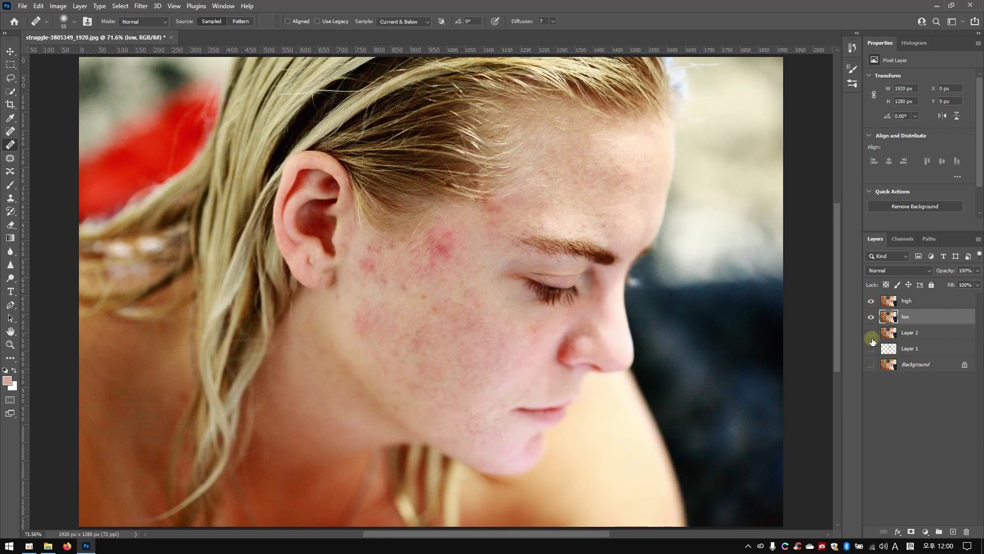
left_click(915, 301)
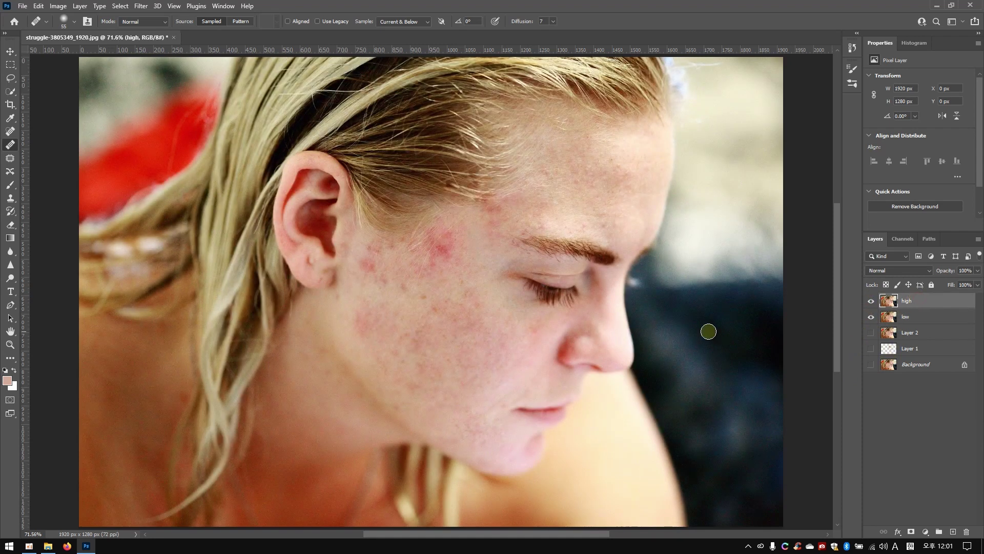
left_click(58, 7)
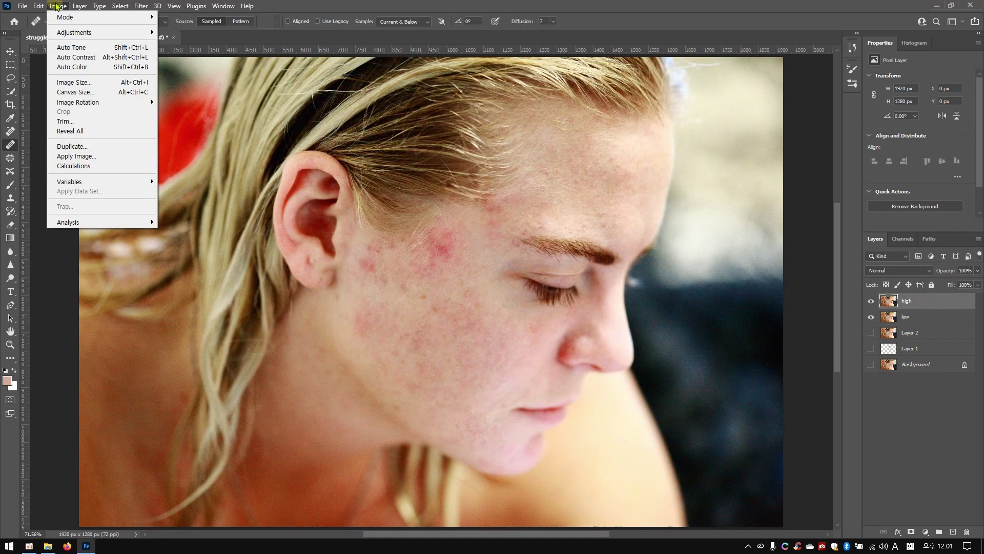
left_click(72, 156)
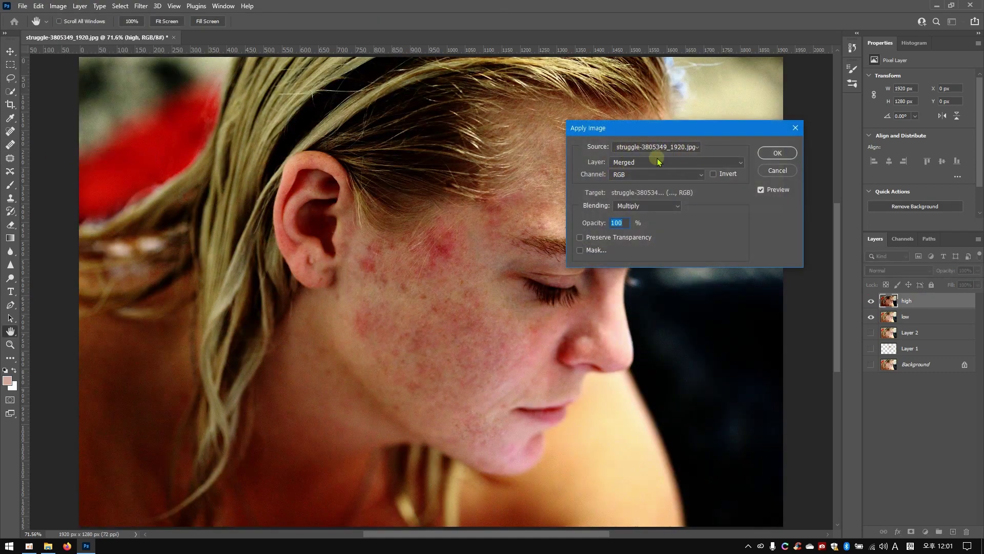
left_click(737, 163)
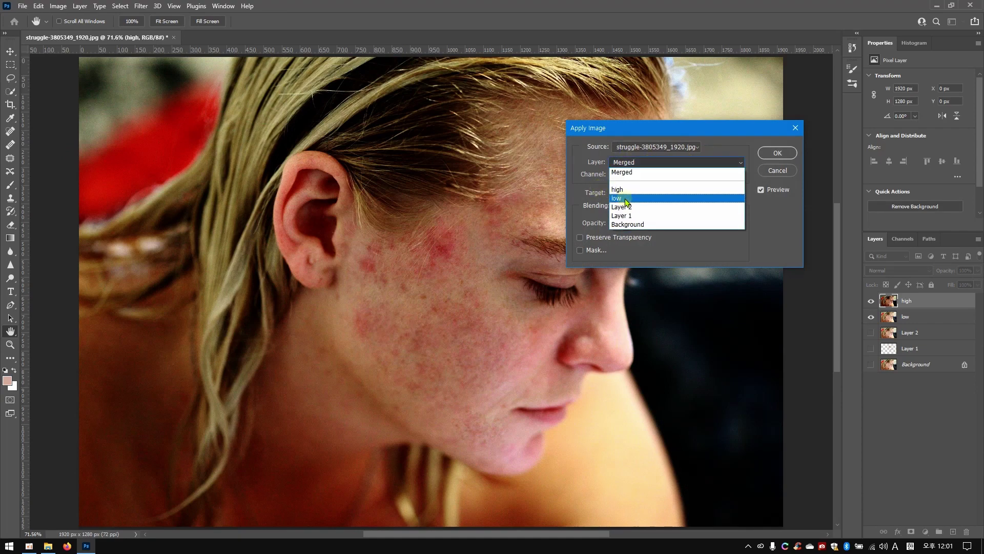
left_click(624, 201)
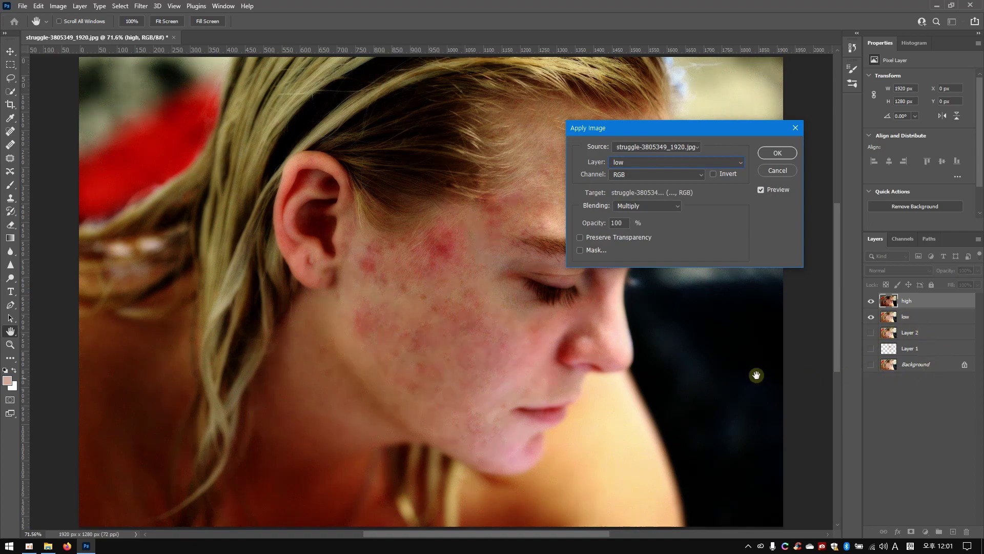
left_click(677, 205)
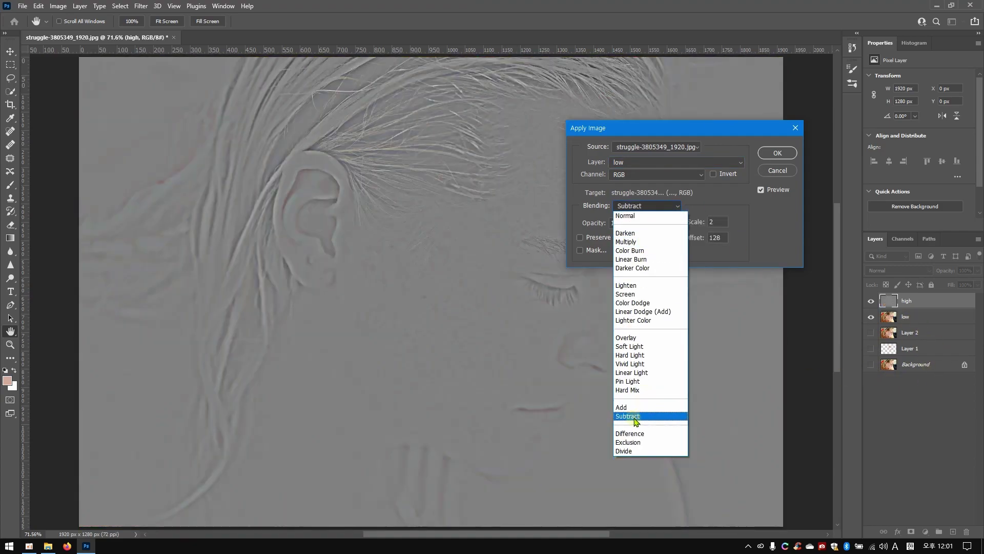
left_click(640, 416)
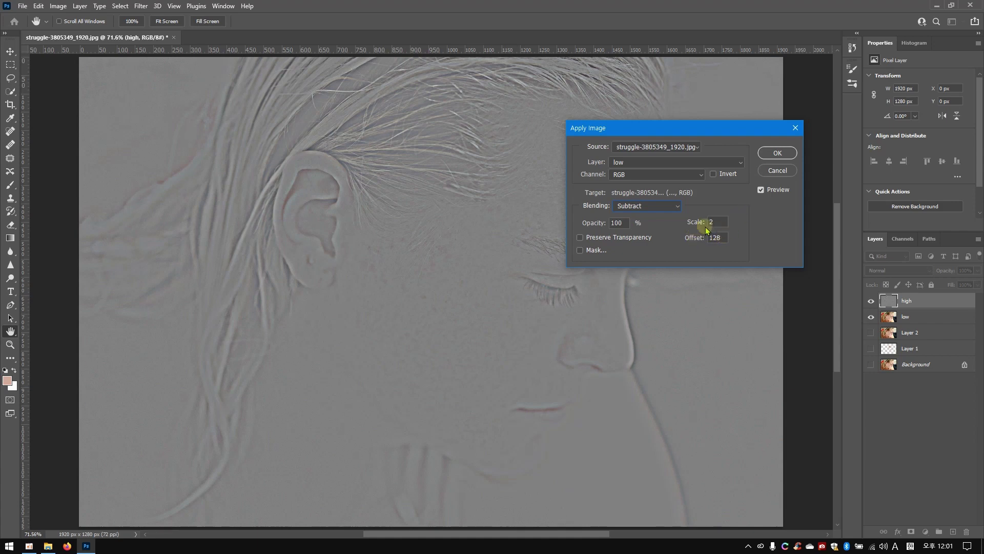
left_click(777, 154)
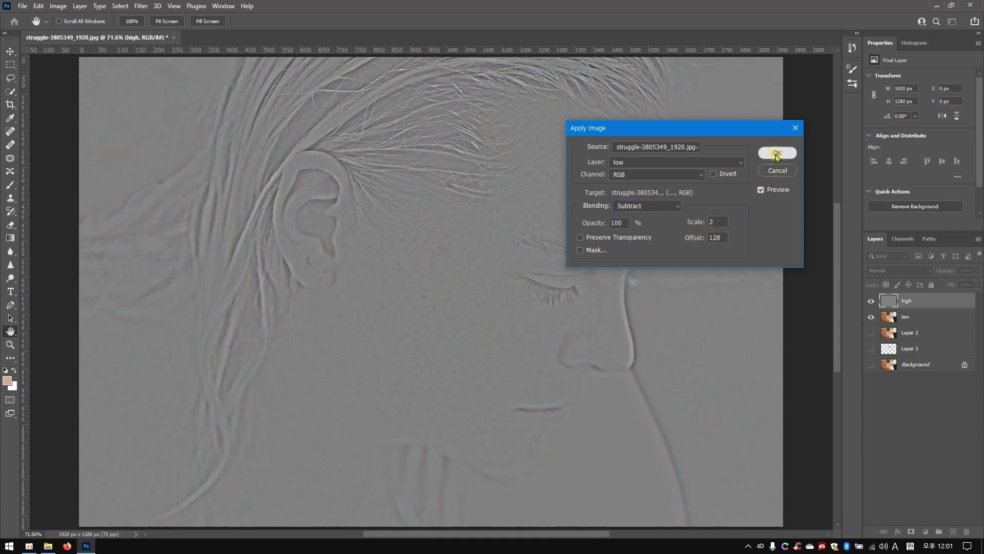
key("j")
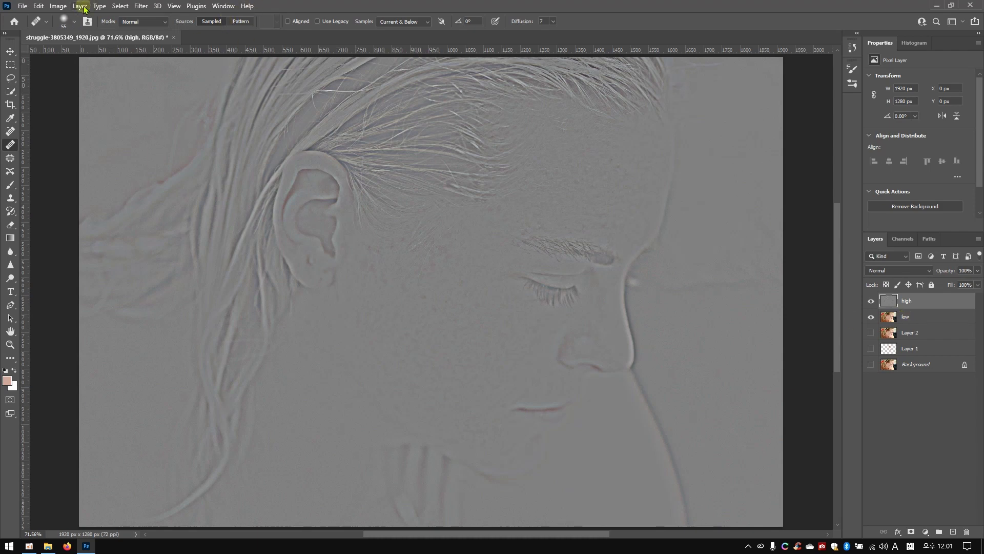
left_click(58, 6)
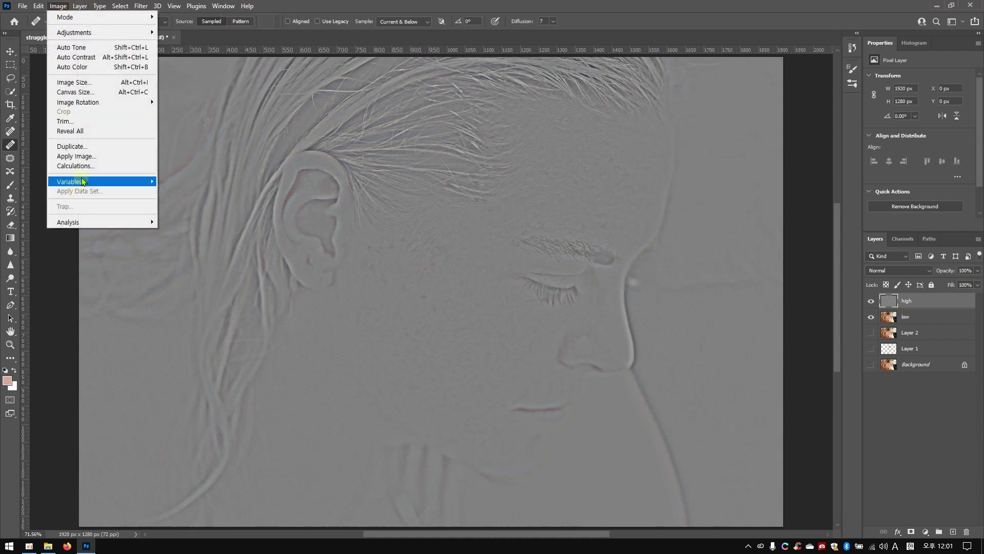
left_click(74, 156)
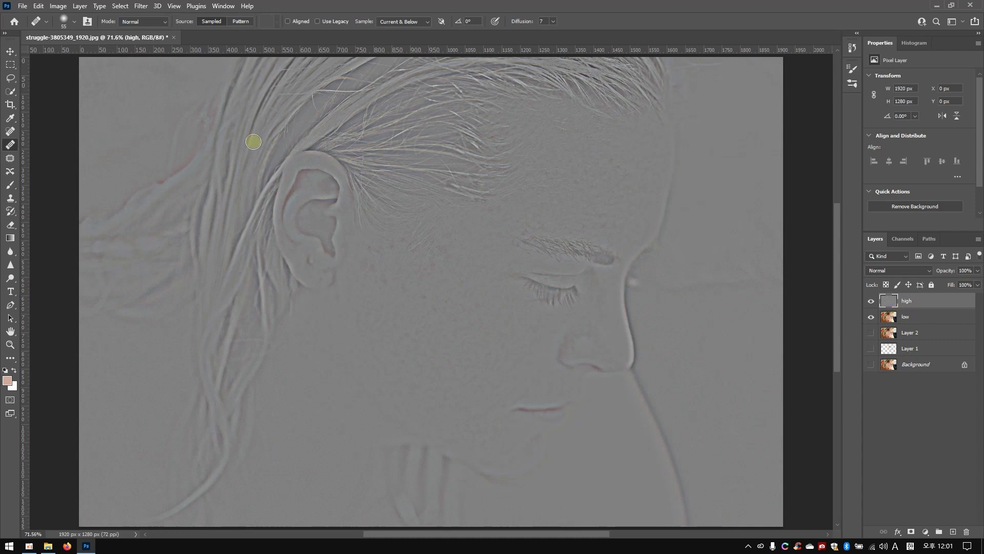
Set the "high" layer's blend mode to Linear Light and compare the combined result with Layer 2 shown alone.
left_click(920, 270)
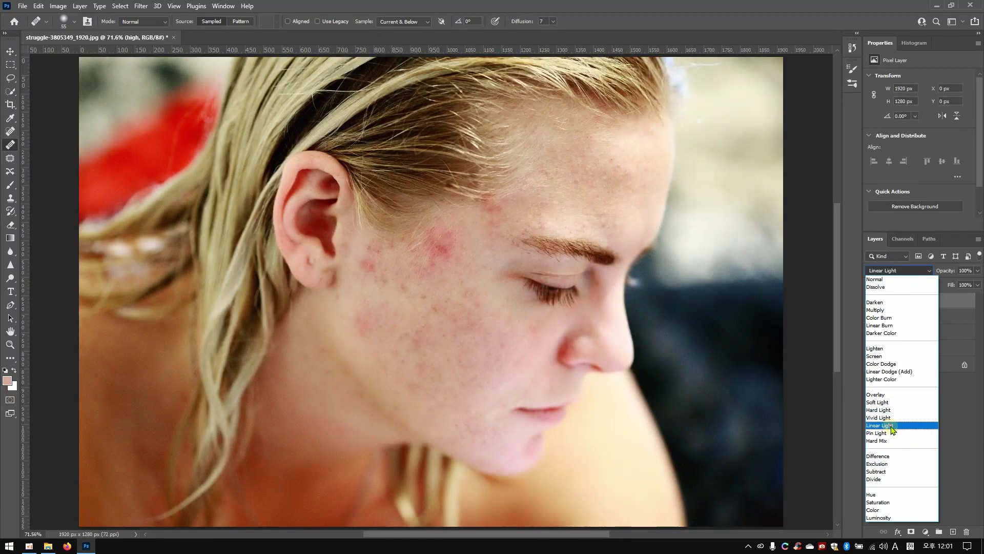
left_click(892, 426)
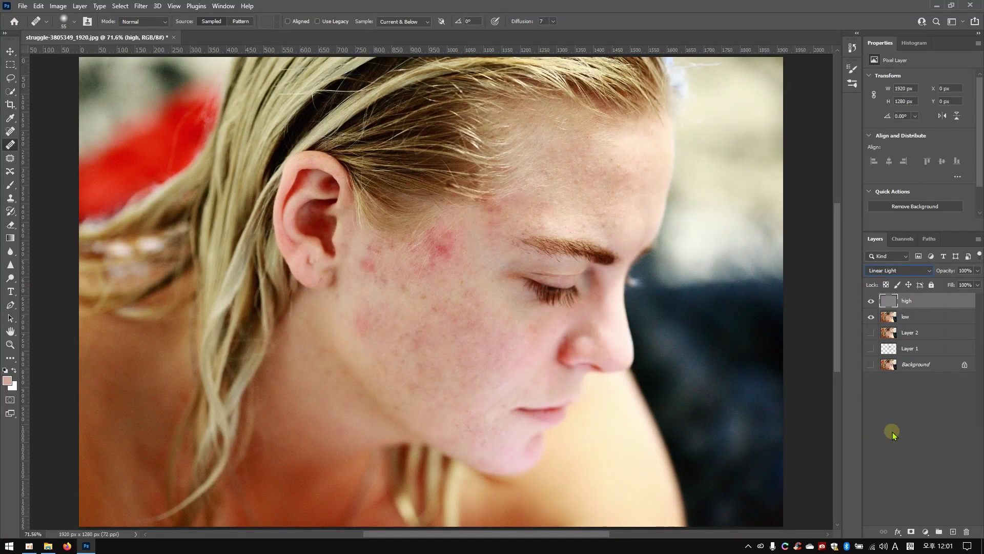
left_click(871, 333, "alt")
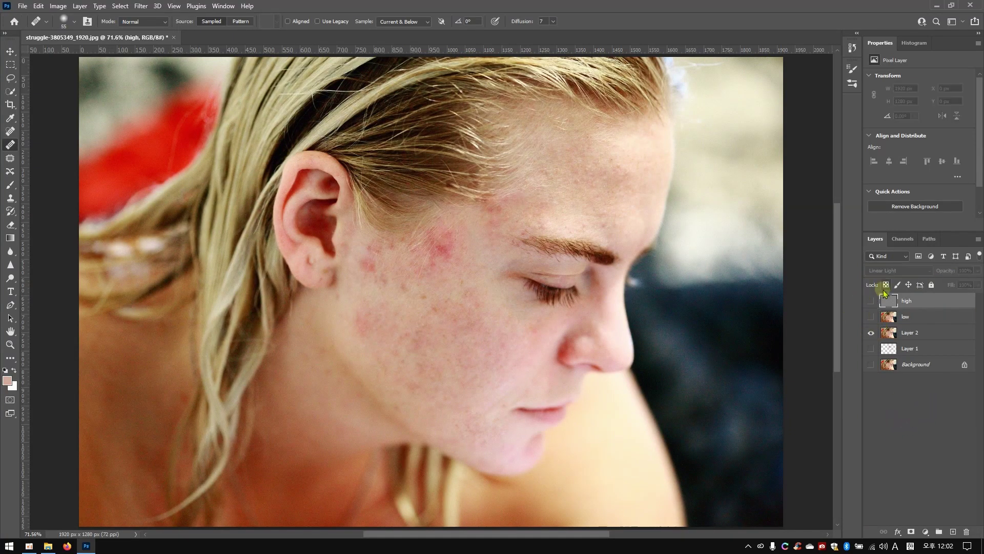
left_click(871, 333, "alt")
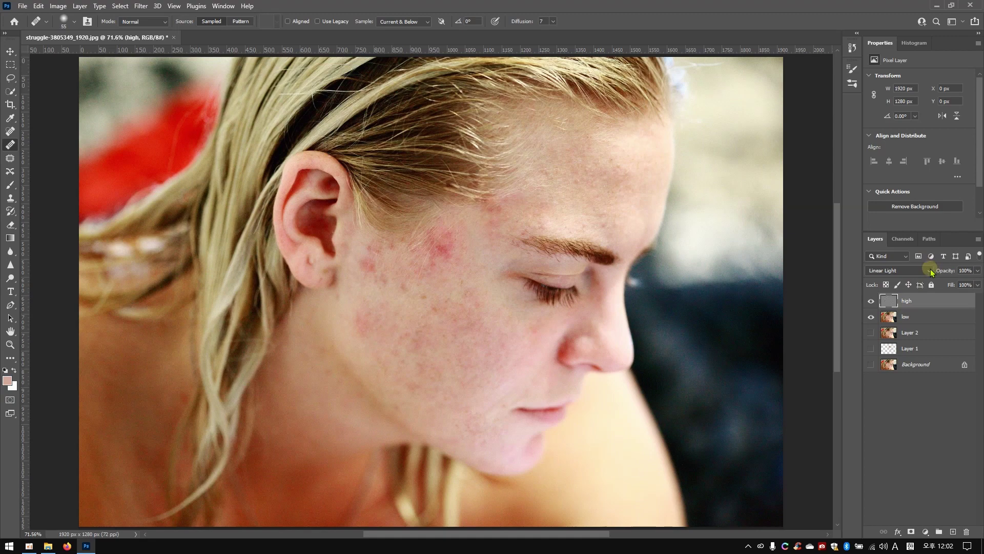
On the "low" layer, lasso a cheek area about 535 by 414 px with 11.4 px feather and check its soft edge in Quick Mask.
left_click(916, 317)
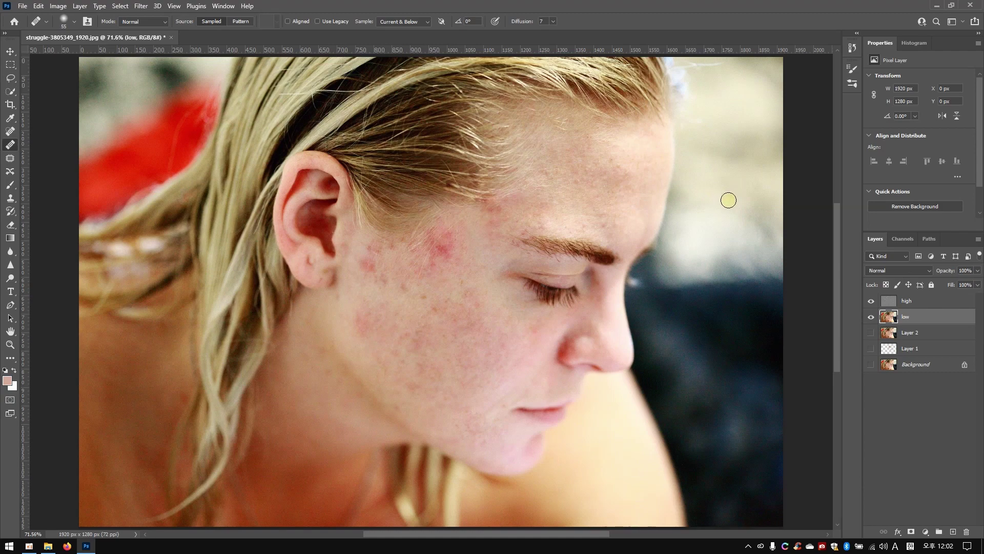
left_click(910, 318)
left_click(10, 78)
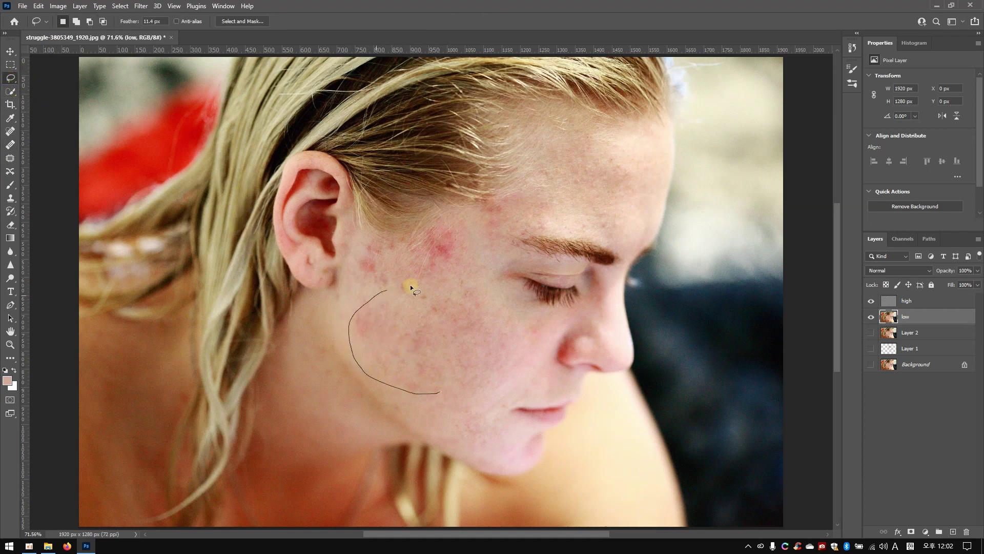
mouse_move(472, 414)
left_mouse_down()
mouse_move(443, 414)
mouse_move(386, 381)
left_mouse_up()
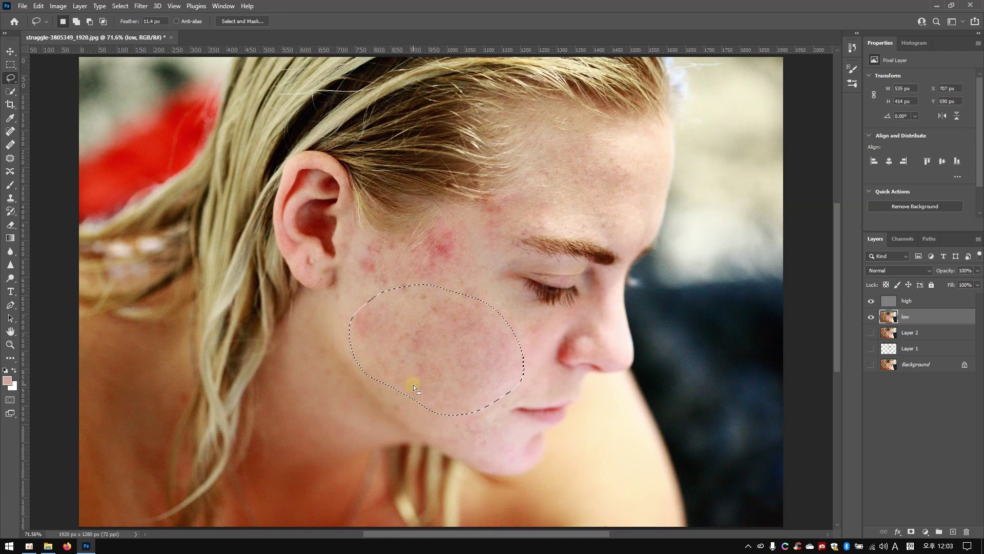
key("q")
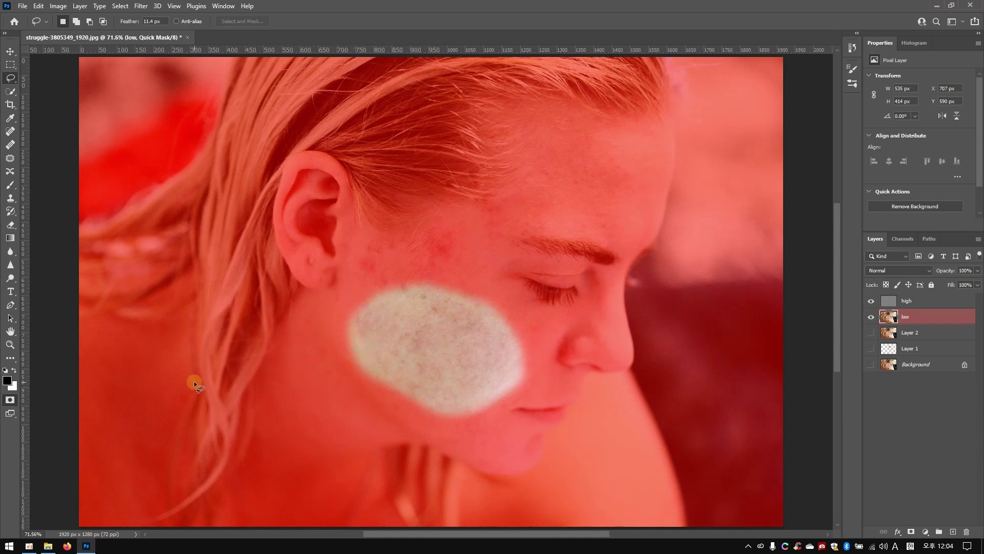
key("q")
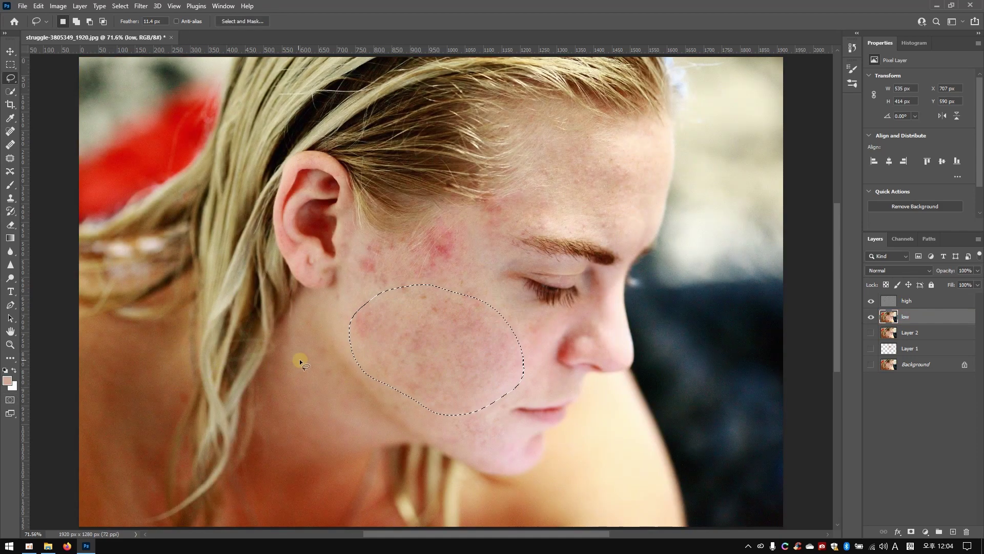
Apply a Gaussian Blur with a 22.2 pixel radius to the selected cheek area.
left_click(140, 6)
mouse_move(149, 141)
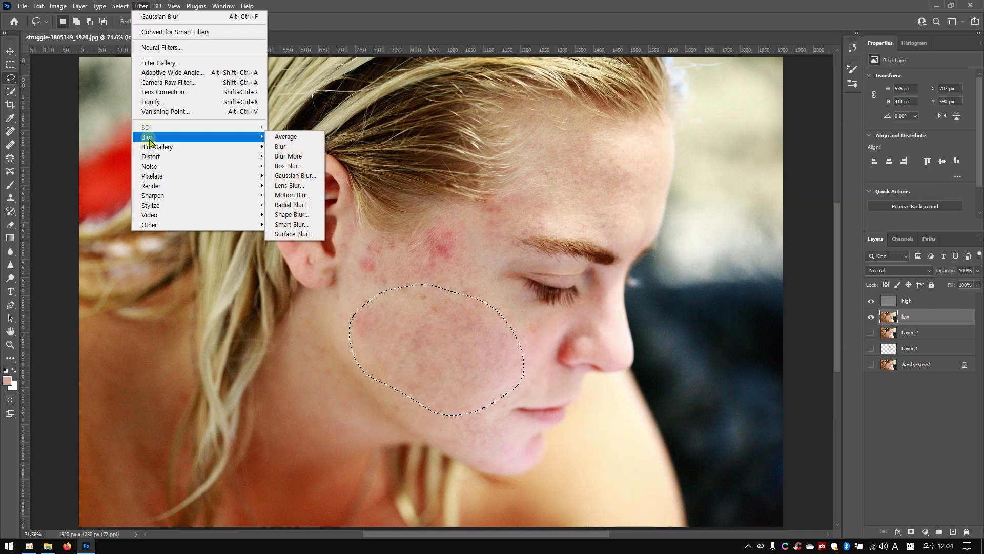
left_click(311, 176)
left_click_drag(773, 275, 789, 288)
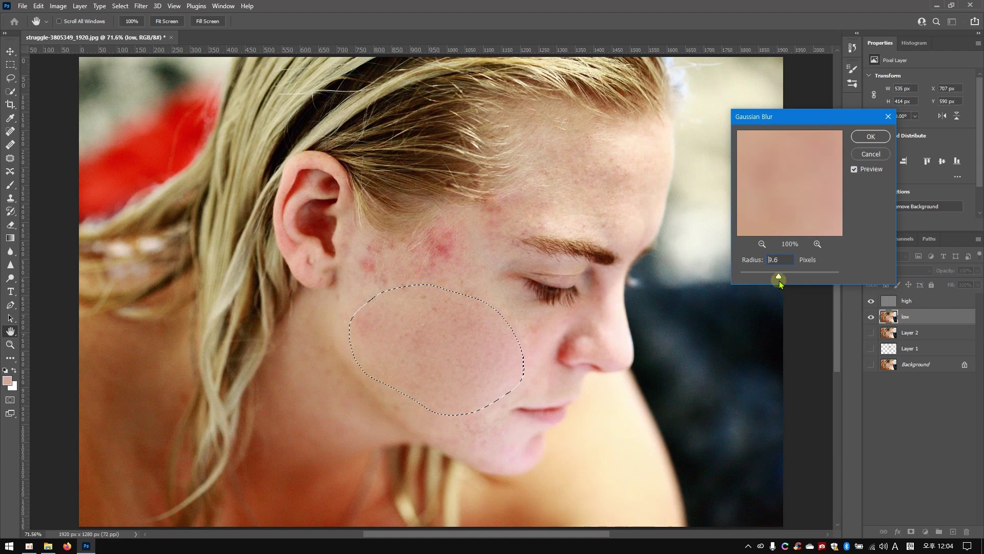
left_click_drag(787, 285, 784, 275)
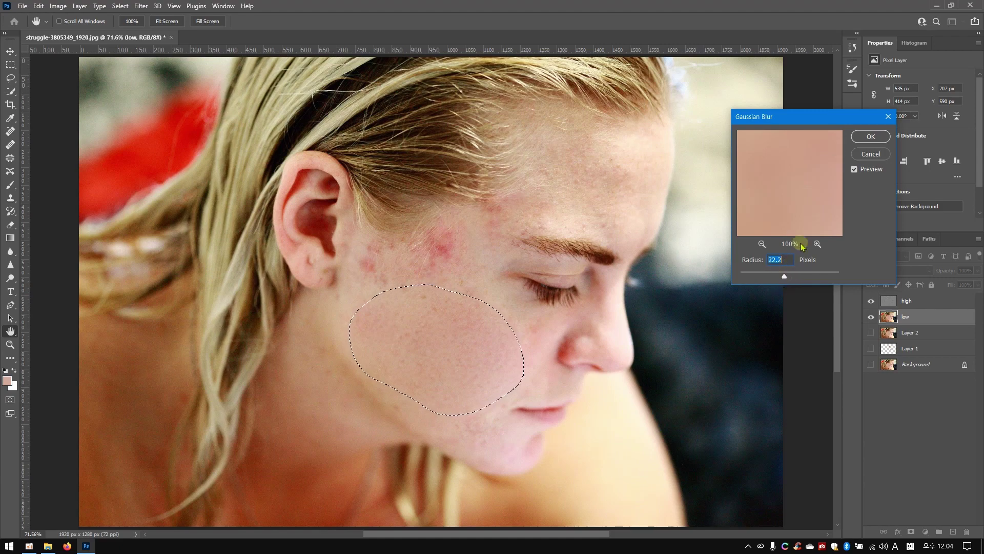
left_click(870, 136)
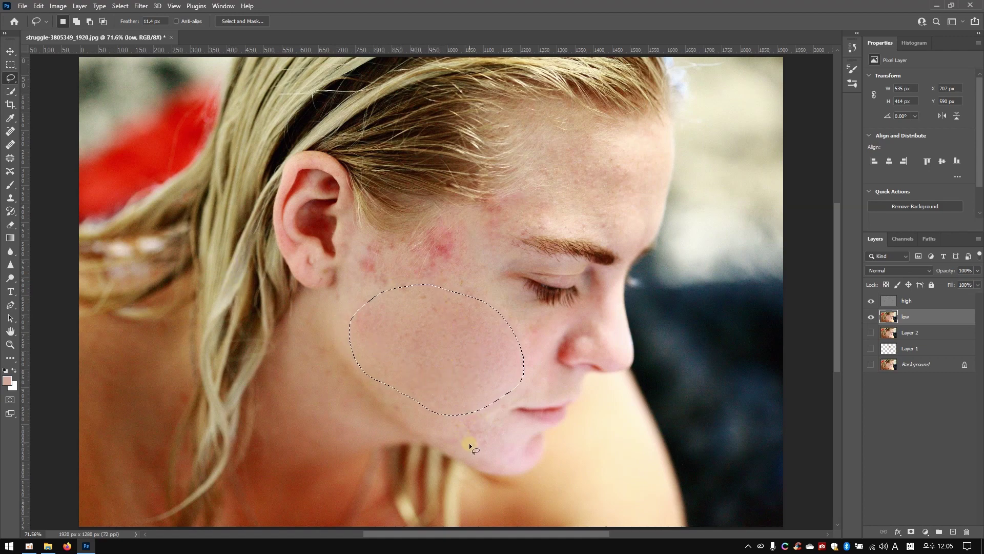
Replace the selection with a lassoed strip about 577 by 586 px along the jaw from below the earlobe to the chin.
left_click(439, 416)
mouse_move(436, 434)
left_mouse_down()
mouse_move(409, 432)
mouse_move(382, 408)
left_mouse_up()
left_click_drag(349, 273, 376, 287)
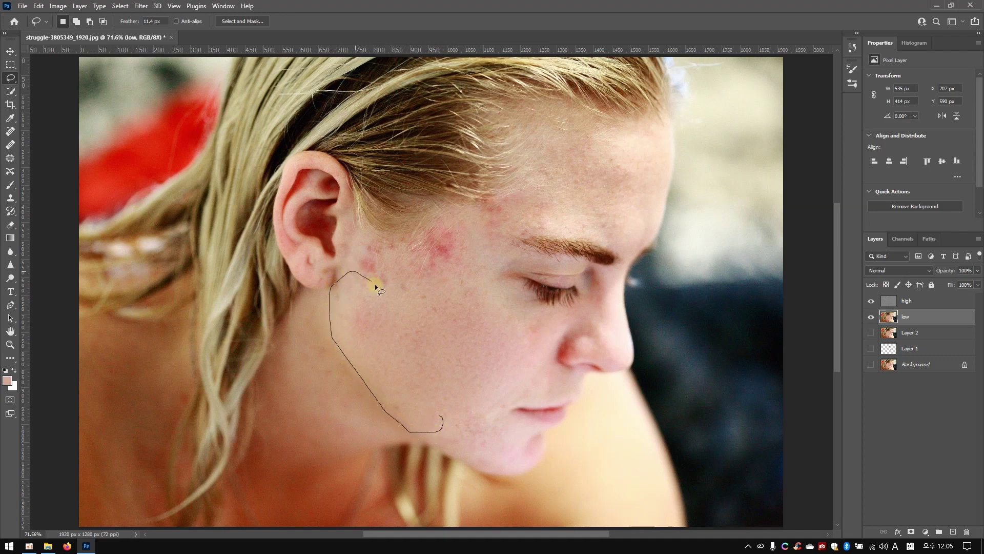
mouse_move(395, 349)
left_mouse_down()
mouse_move(449, 422)
mouse_move(495, 433)
left_mouse_up()
left_click_drag(410, 429, 406, 419)
Repeat the last Gaussian Blur on the jaw strip, and on a lassoed area about 445 by 279 px between ear and eye.
left_click(140, 6)
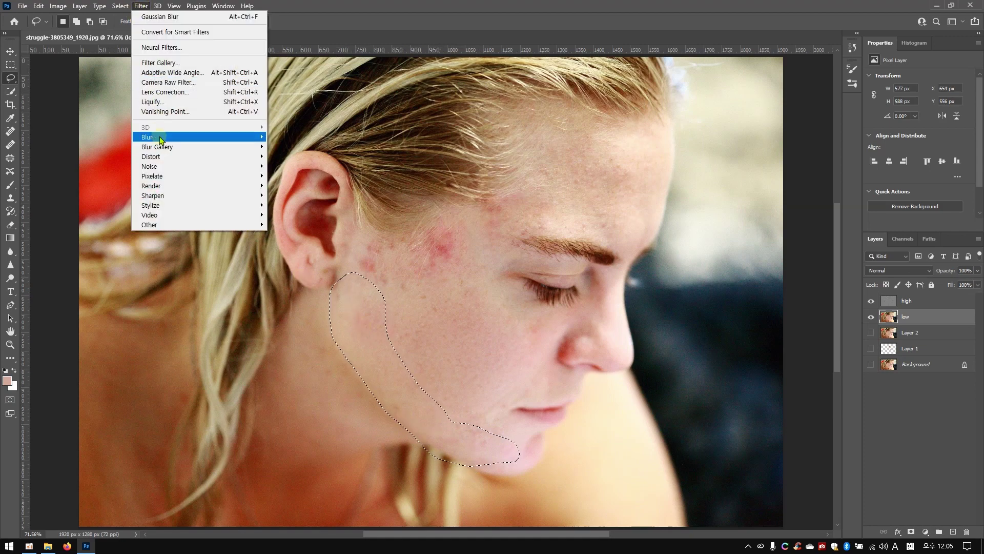
mouse_move(161, 137)
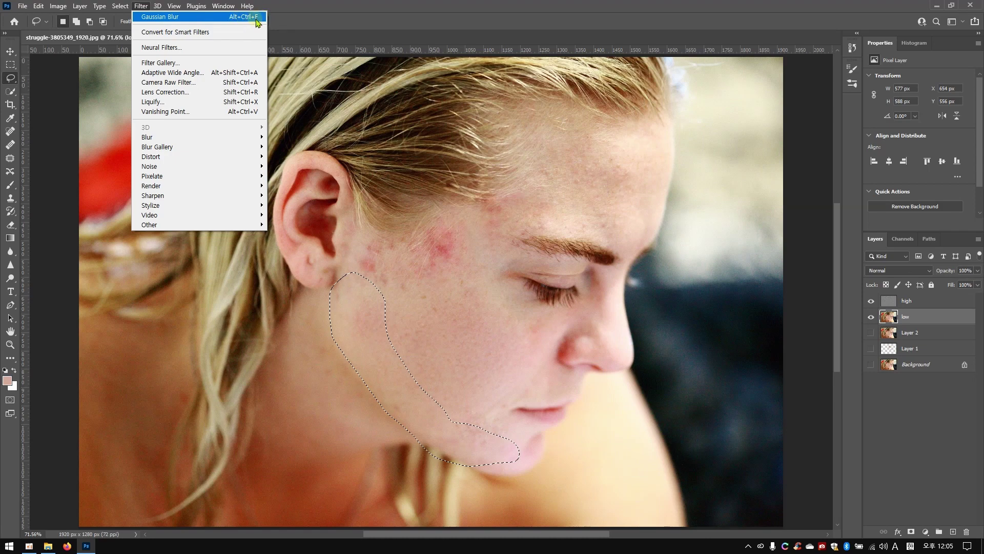
left_click(160, 18)
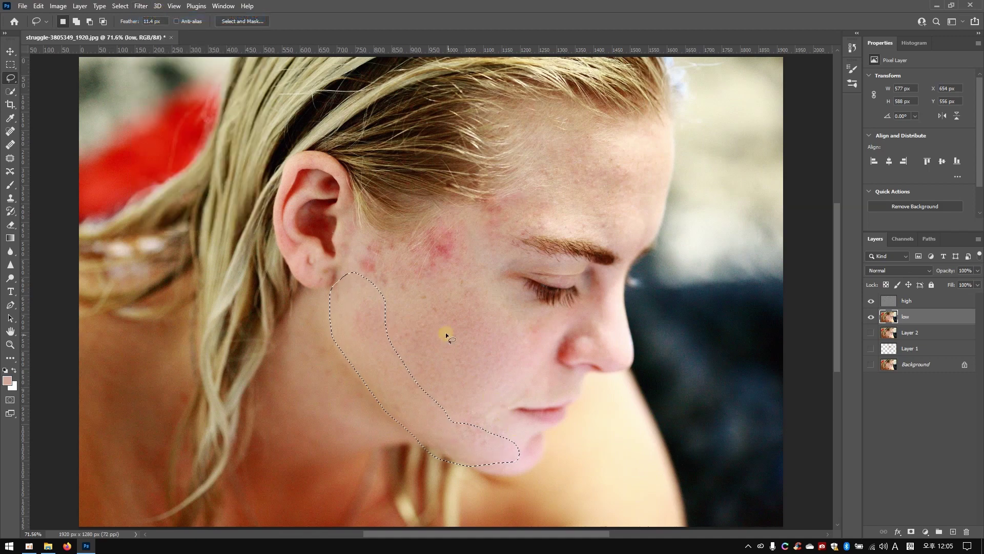
mouse_move(403, 301)
left_mouse_down()
mouse_move(475, 298)
mouse_move(498, 255)
mouse_move(446, 221)
mouse_move(361, 228)
mouse_move(368, 284)
mouse_move(398, 302)
left_mouse_up()
key("ctrl+alt+f")
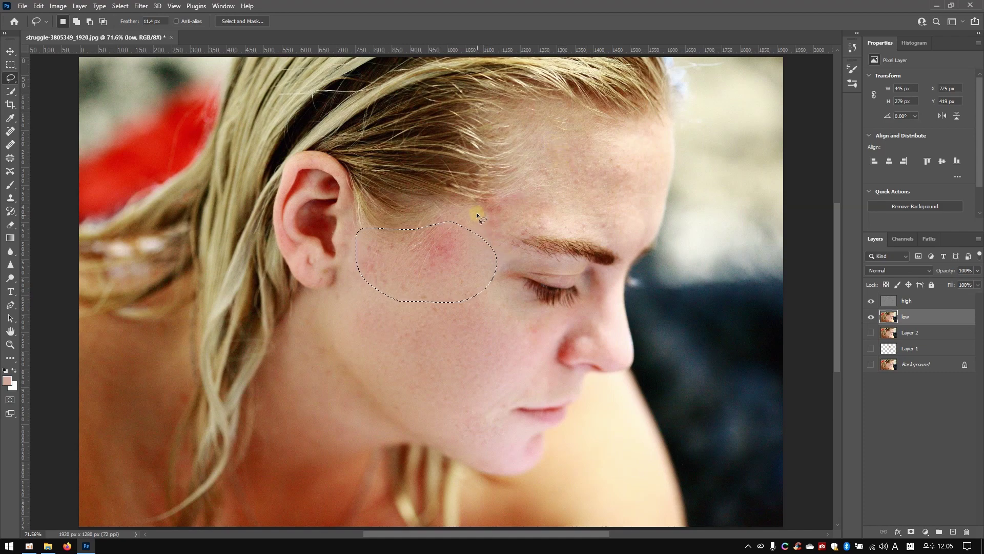
Lasso the temple and forehead above the eyebrow, about 523 by 433 px, and repeat the last Gaussian Blur there.
left_click_drag(463, 202, 460, 216)
left_click_drag(546, 230, 601, 240)
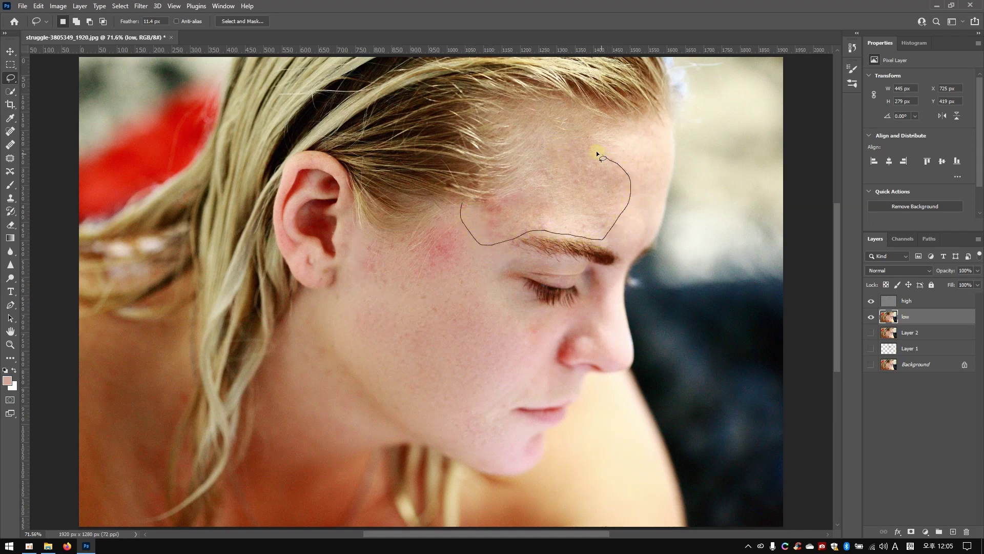
mouse_move(606, 123)
left_mouse_down()
mouse_move(521, 113)
mouse_move(527, 177)
mouse_move(493, 203)
mouse_move(459, 201)
left_mouse_up()
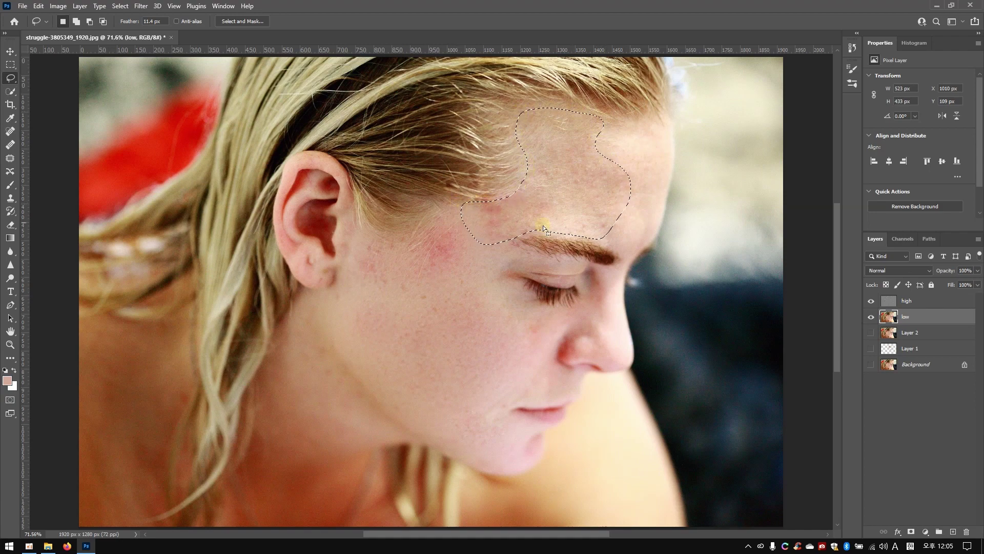
right_click(560, 155)
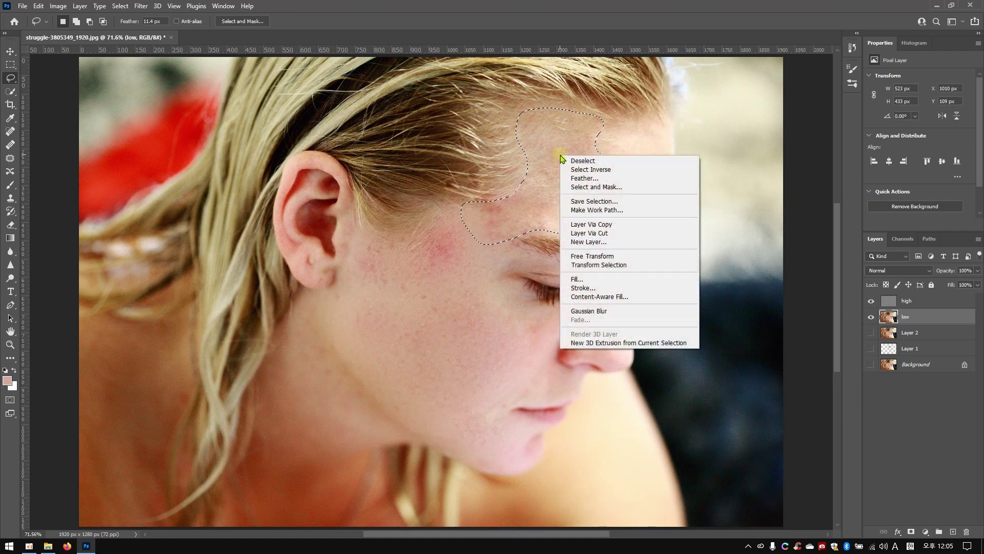
left_click(602, 312)
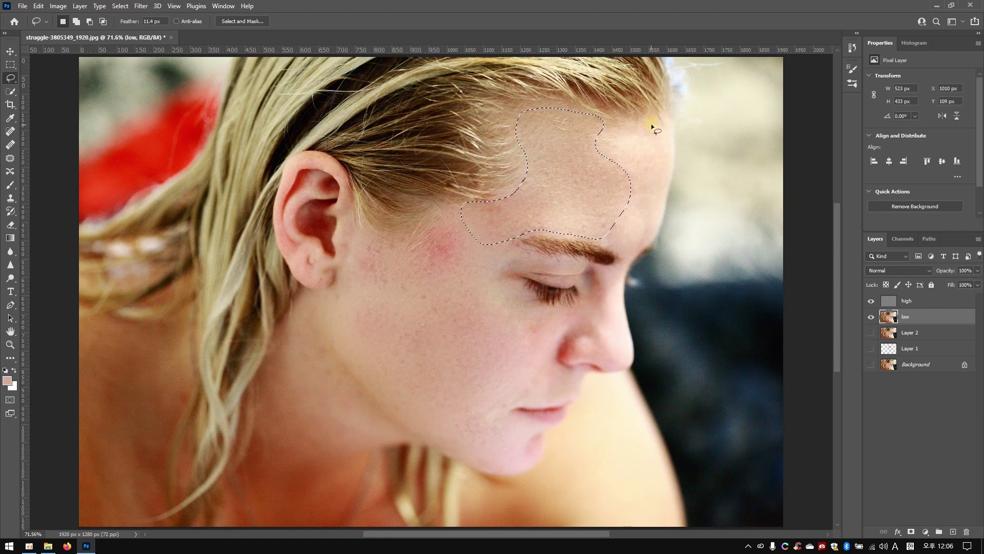
Lasso the front edge of the forehead, about 231 by 390 px, repeat the last Gaussian Blur, and deselect.
mouse_move(652, 123)
left_mouse_down()
mouse_move(611, 134)
mouse_move(625, 188)
mouse_move(615, 230)
left_mouse_up()
left_click_drag(663, 129, 654, 124)
right_click(649, 154)
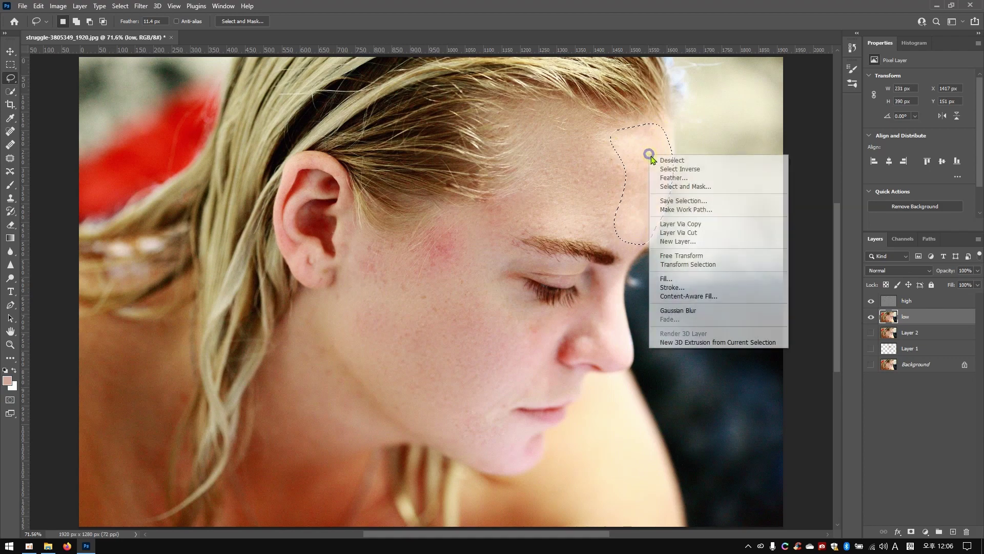
left_click(680, 314)
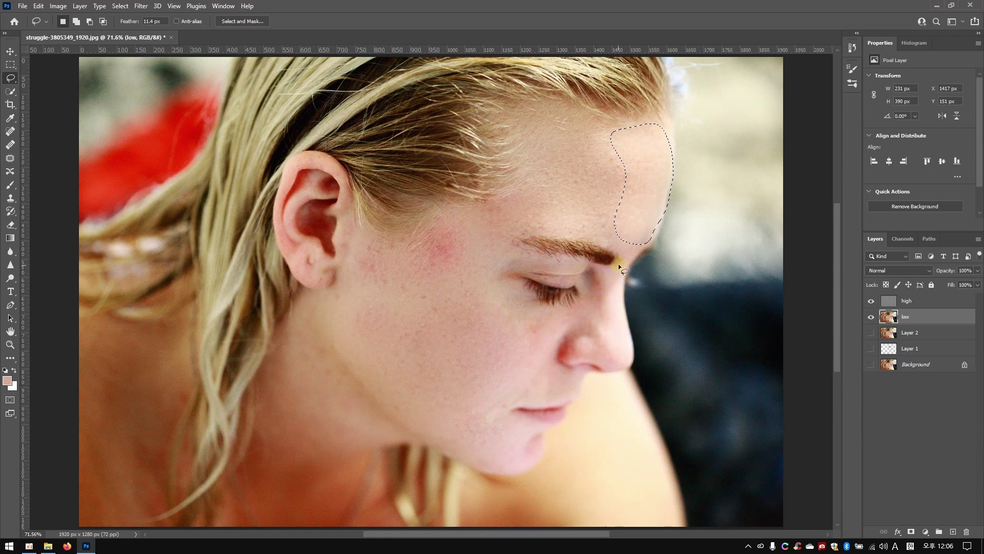
key("ctrl+d")
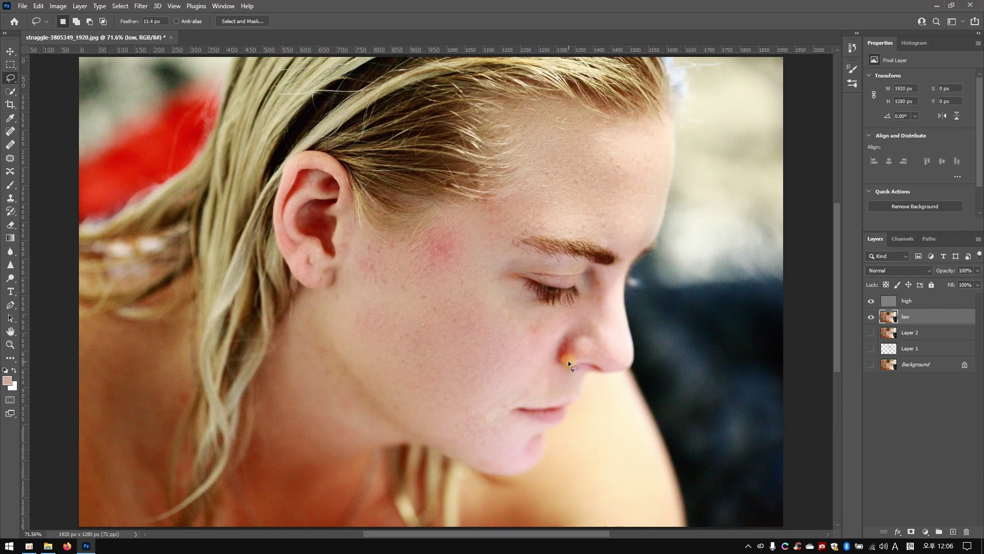
Lasso the skin above the upper lip, about 285 by 176 px, repeat the last Gaussian Blur, and deselect.
mouse_move(530, 406)
left_mouse_down()
mouse_move(559, 398)
mouse_move(570, 375)
left_mouse_up()
right_click(521, 373)
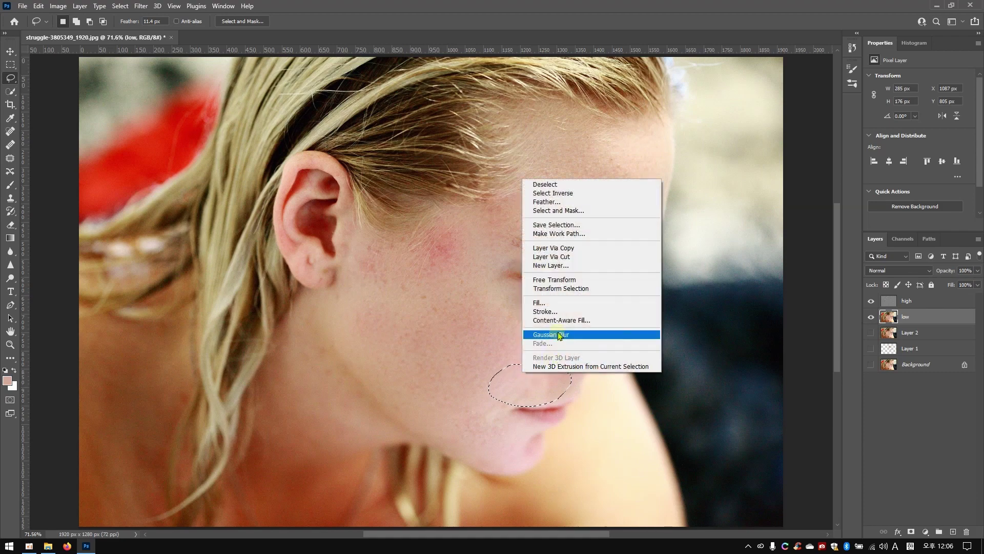
left_click(556, 336)
key("ctrl+d")
Lasso the chin below the lips, about 339 by 259 px, repeat the last Gaussian Blur, and deselect.
mouse_move(468, 407)
left_mouse_down()
mouse_move(443, 433)
mouse_move(451, 459)
left_mouse_up()
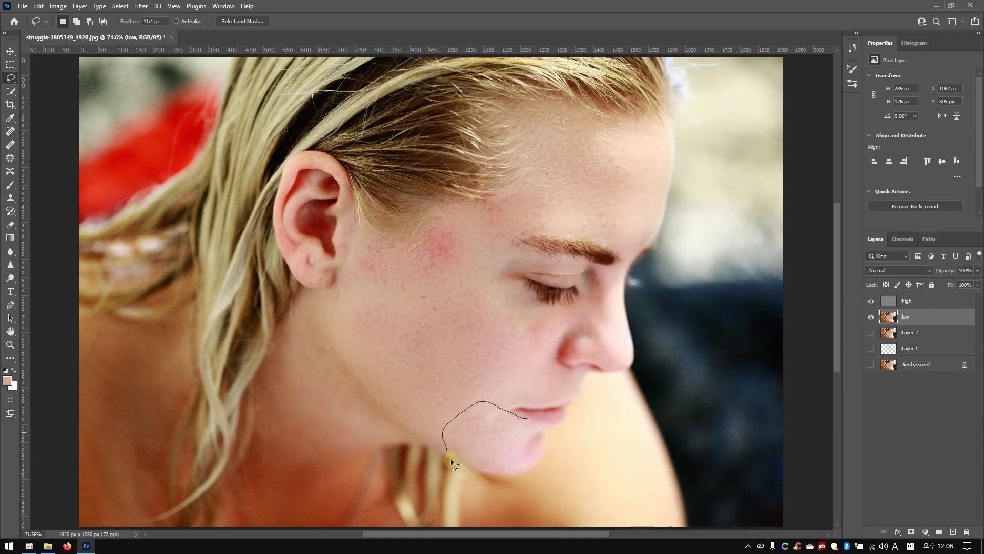
left_click_drag(541, 420, 534, 418)
right_click(488, 423)
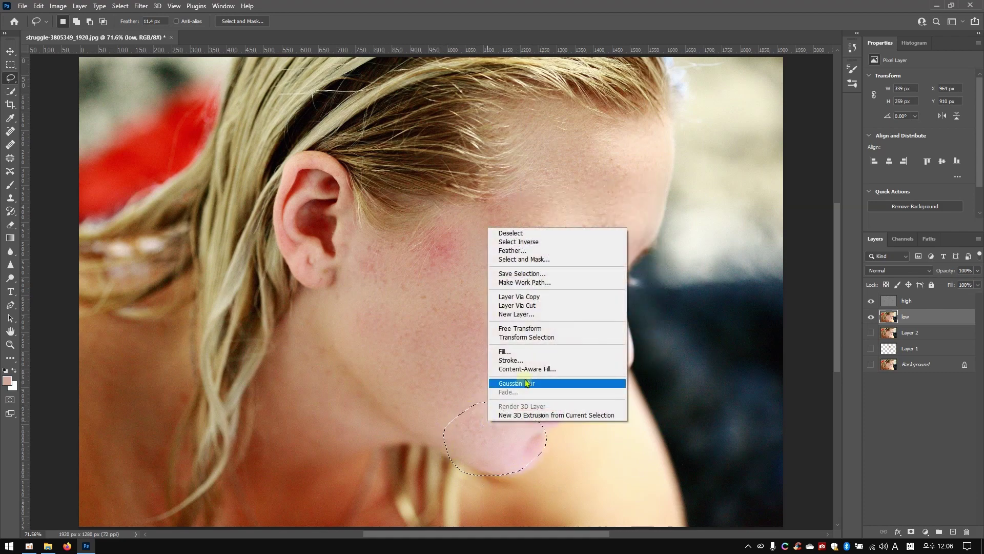
left_click(528, 386)
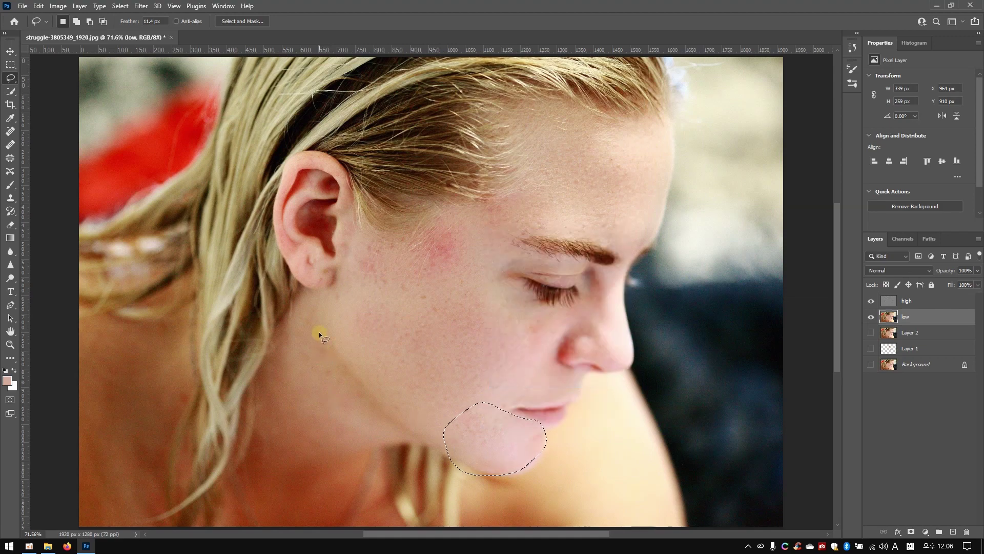
key("ctrl+d")
Lasso the neck and shoulder below the ear, about 982 by 753 px, repeat the last Gaussian Blur, and deselect.
left_click_drag(323, 294, 377, 394)
mouse_move(388, 532)
left_mouse_down()
mouse_move(93, 495)
mouse_move(36, 500)
mouse_move(65, 268)
mouse_move(124, 322)
mouse_move(310, 296)
left_mouse_up()
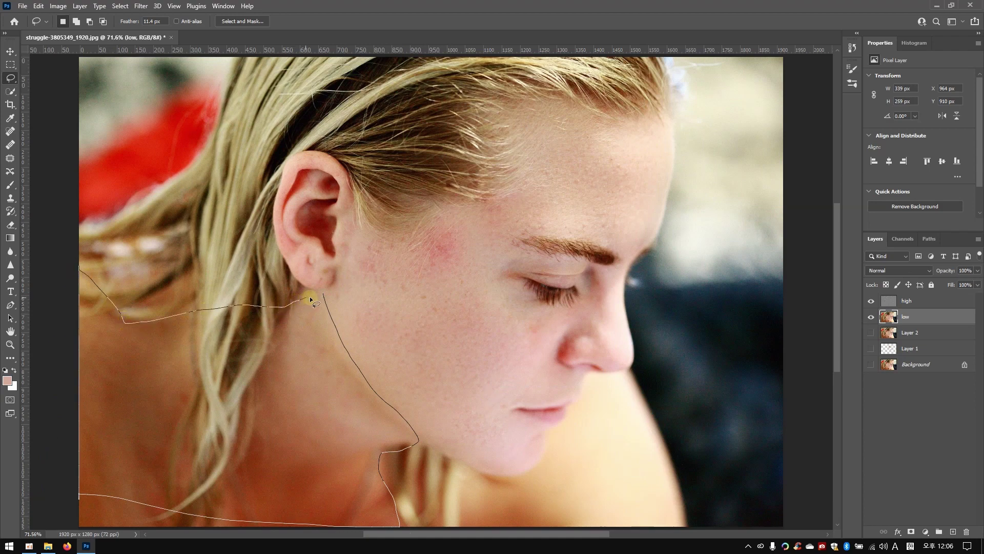
right_click(262, 399)
left_click(295, 361)
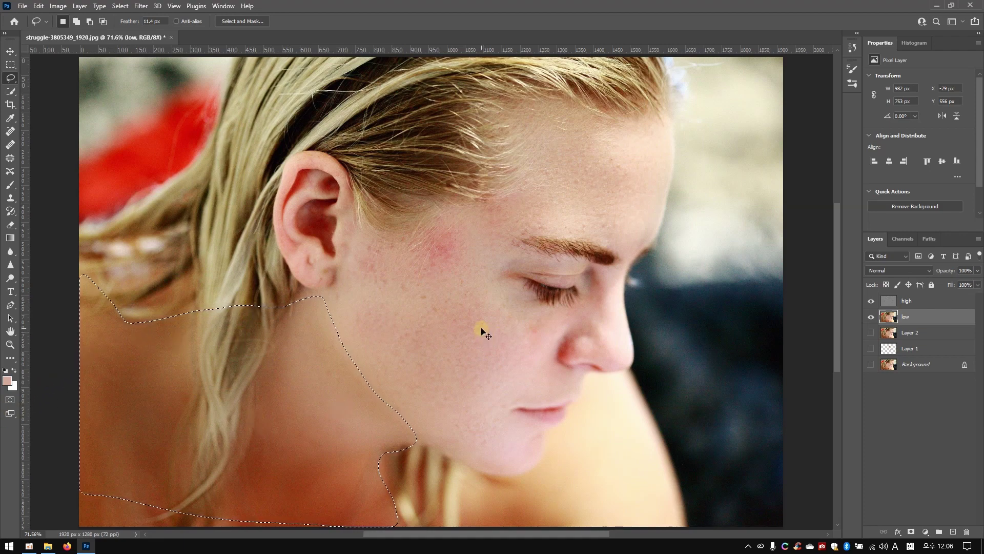
key("ctrl+d")
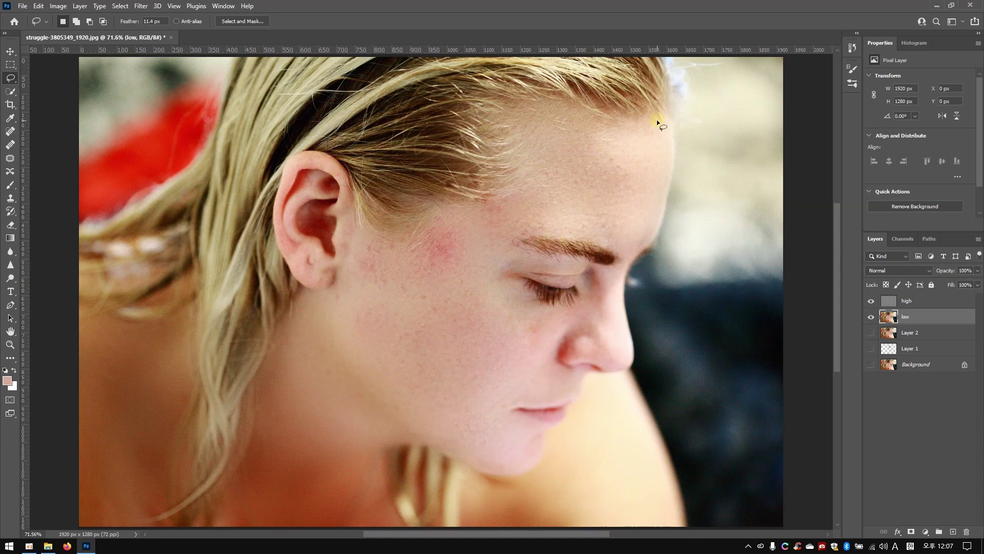
Try a single lasso around the forehead, cheek, nose, ear and neck, about 1691 by 1169 px, and discard it.
left_click_drag(656, 119, 519, 125)
mouse_move(293, 256)
left_mouse_down()
mouse_move(309, 287)
mouse_move(304, 298)
mouse_move(258, 325)
mouse_move(78, 315)
mouse_move(65, 472)
mouse_move(73, 534)
mouse_move(320, 539)
mouse_move(380, 530)
left_mouse_up()
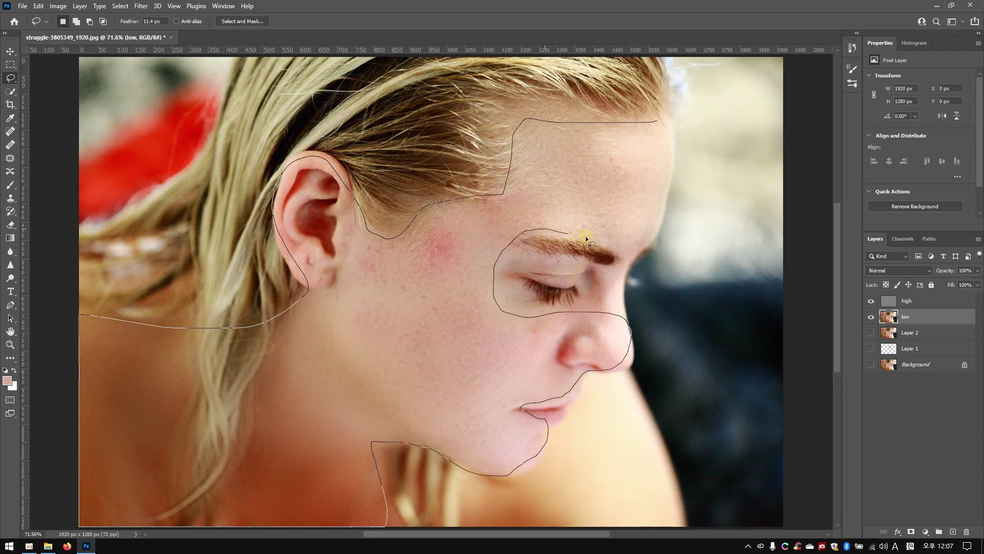
mouse_move(638, 239)
left_mouse_down()
mouse_move(659, 213)
mouse_move(678, 150)
mouse_move(669, 124)
left_mouse_up()
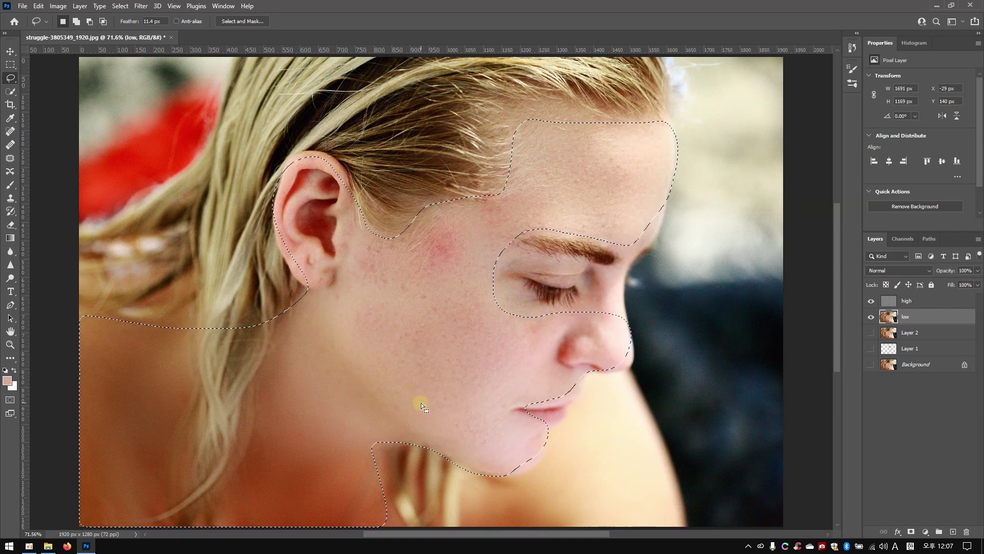
key("ctrl+d")
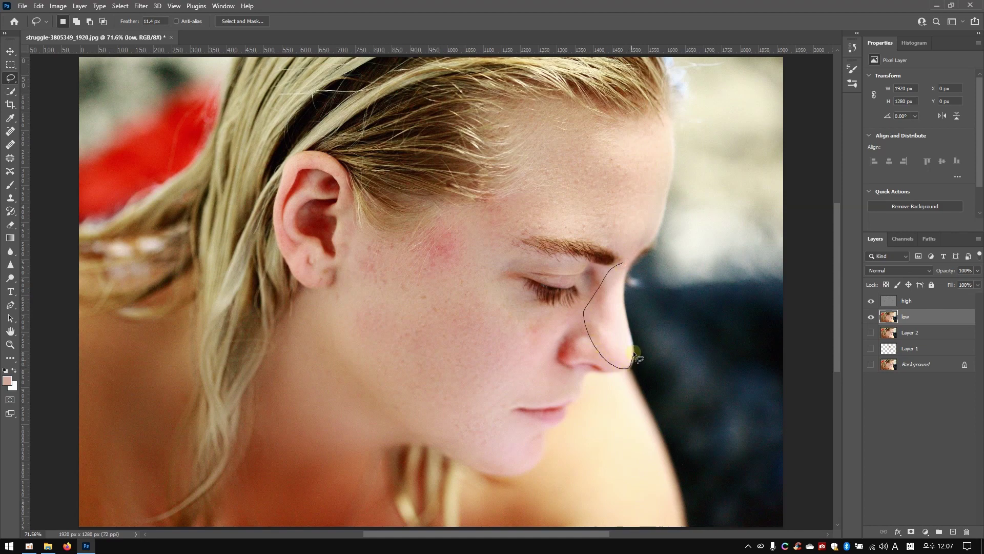
Try lassoing the nose along its profile, about 191 by 343 px, and redraw the selection at about 187 by 350 px.
left_click_drag(624, 278, 624, 263)
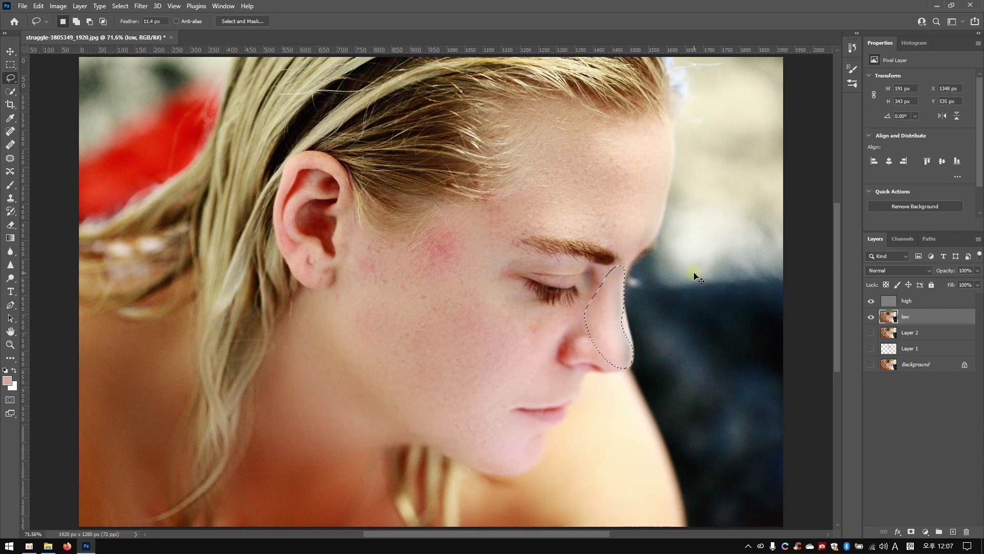
key("ctrl+d")
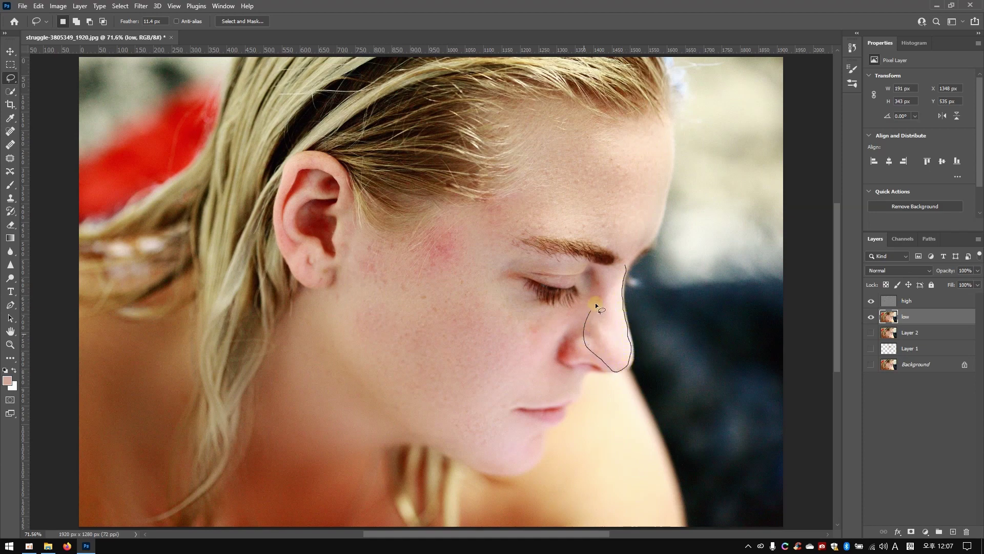
left_click_drag(614, 269, 622, 266)
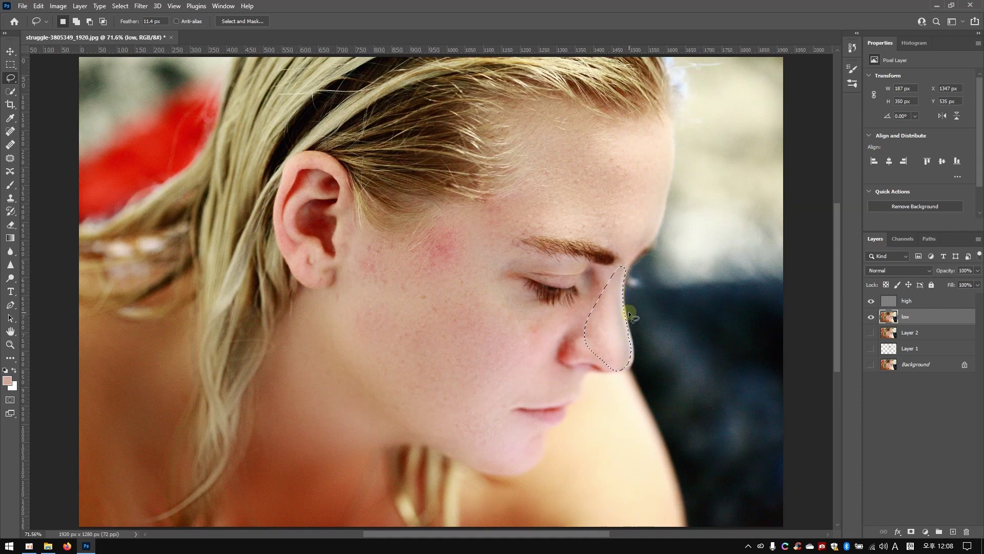
left_click(637, 379)
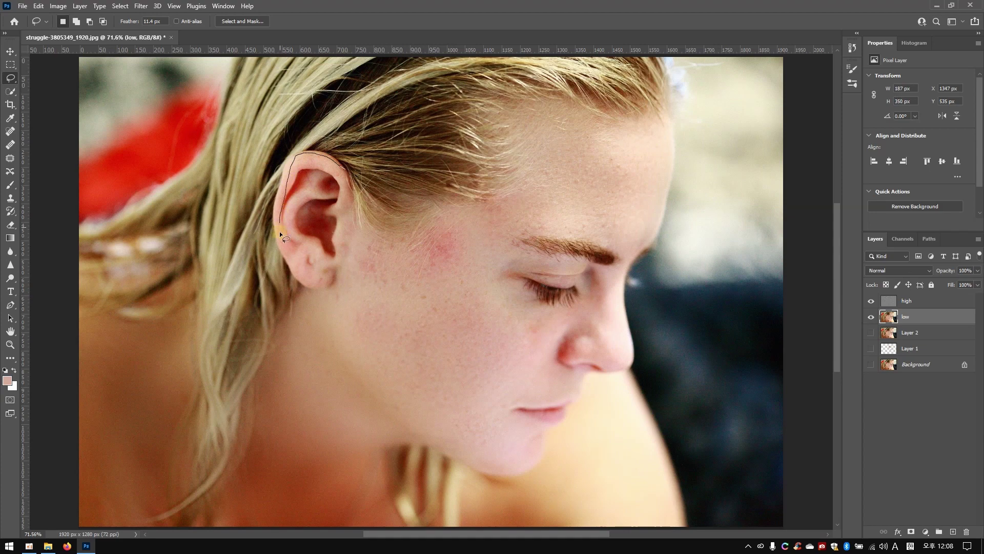
Lasso the ear, about 279 by 423 px, try the last Gaussian Blur on it, and undo the blur.
left_click_drag(356, 174, 356, 175)
key("alt+BackSpace")
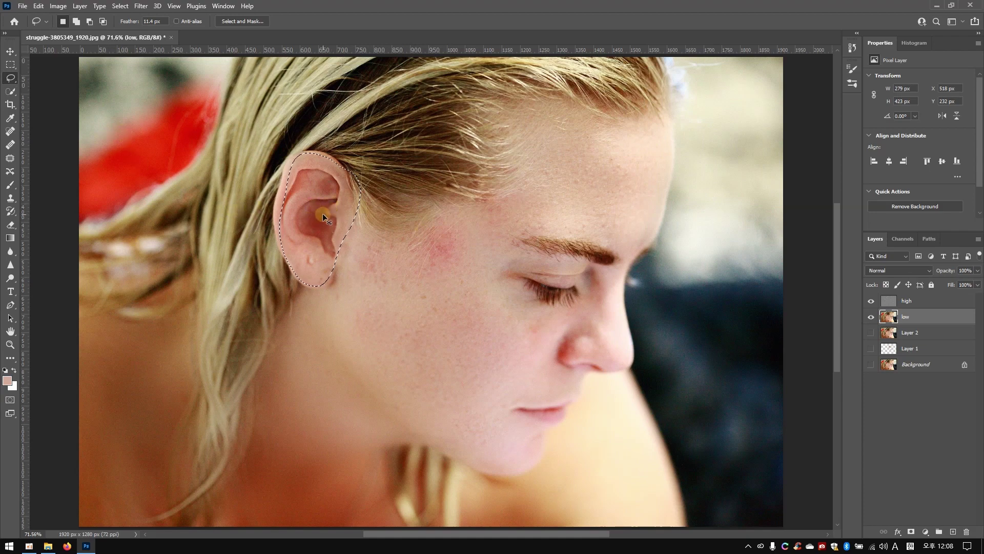
key("ctrl+z")
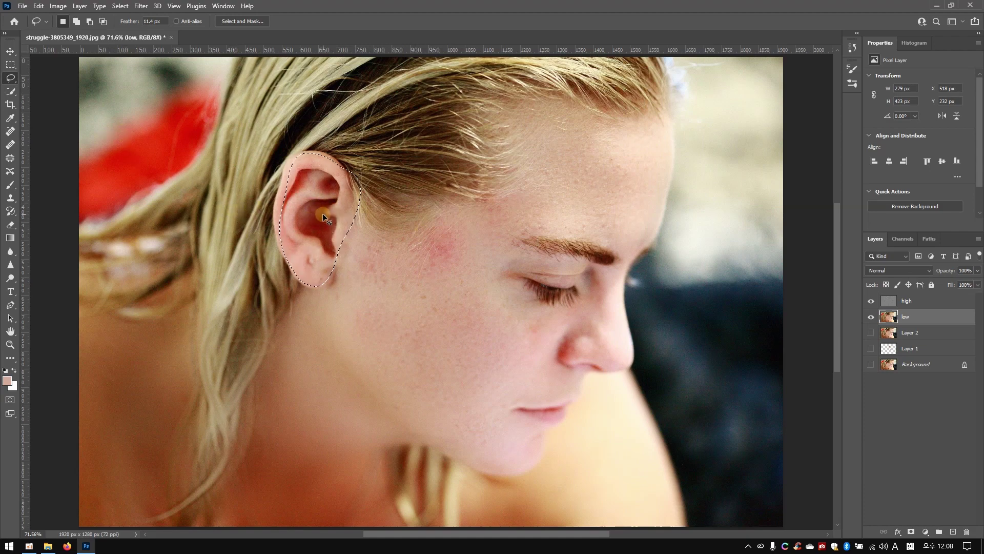
key("ctrl+alt+f")
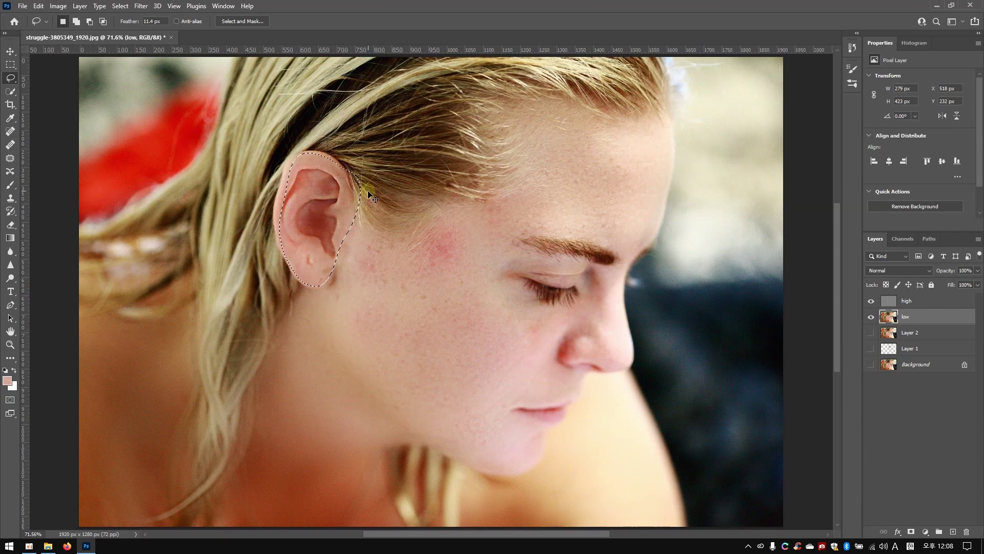
key("ctrl+z")
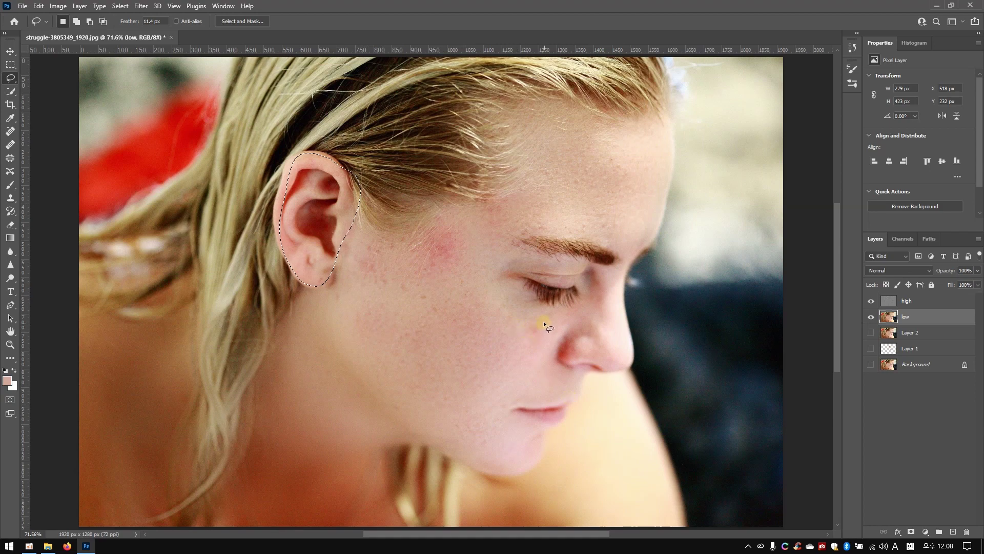
Lasso the ear again, about 296 by 426 px, and apply a Gaussian Blur with a radius of 10 pixels.
key("ctrl+d")
left_click_drag(551, 280, 554, 282)
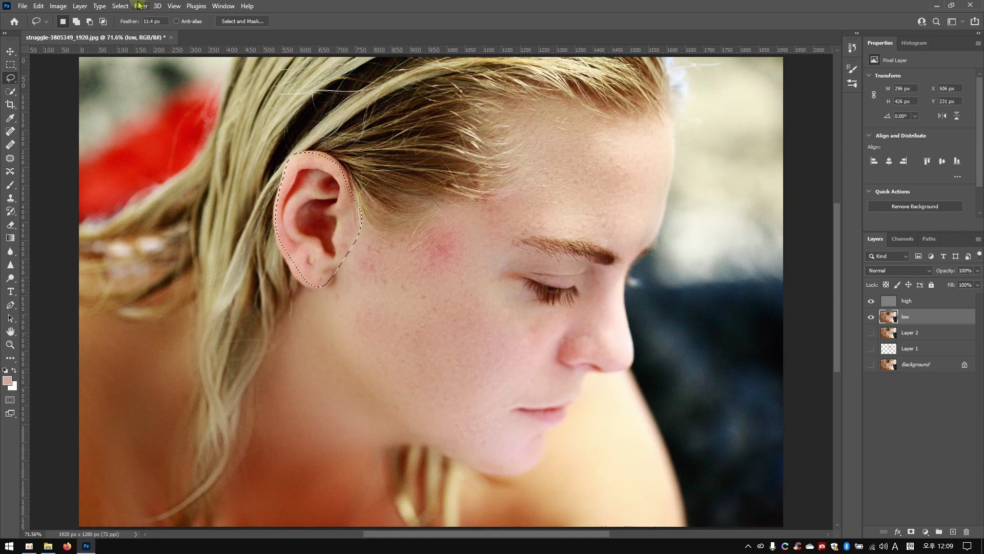
left_click(140, 5)
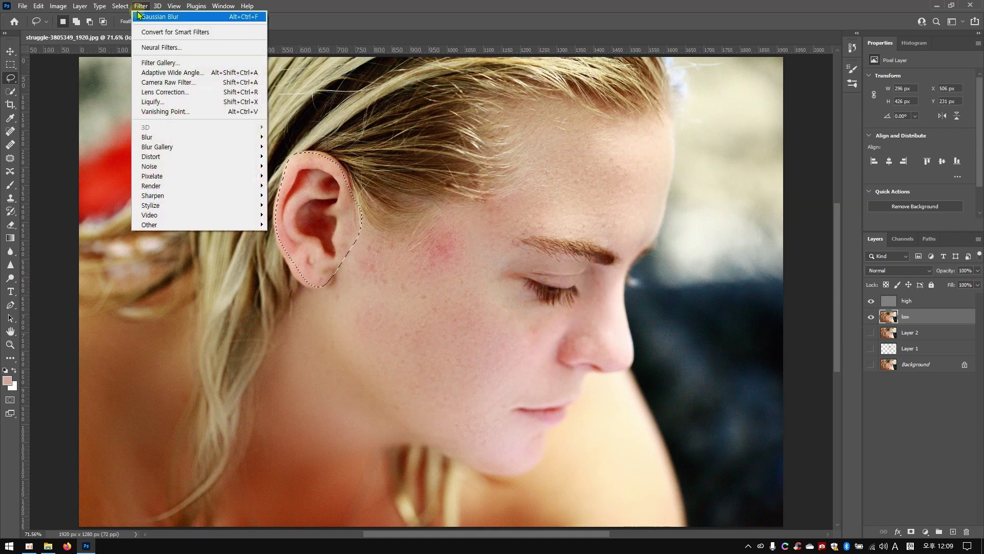
mouse_move(163, 137)
left_click(304, 176)
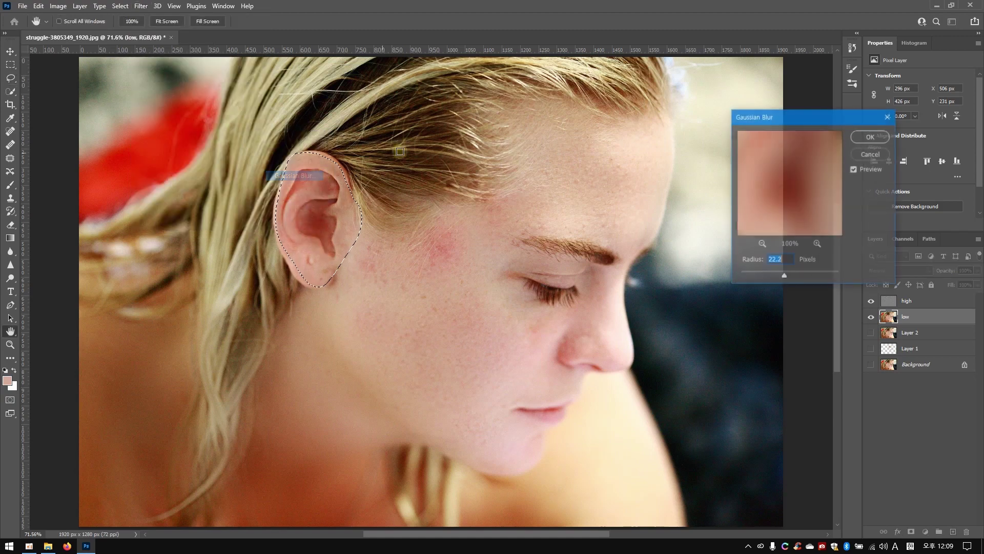
left_click_drag(783, 279, 740, 278)
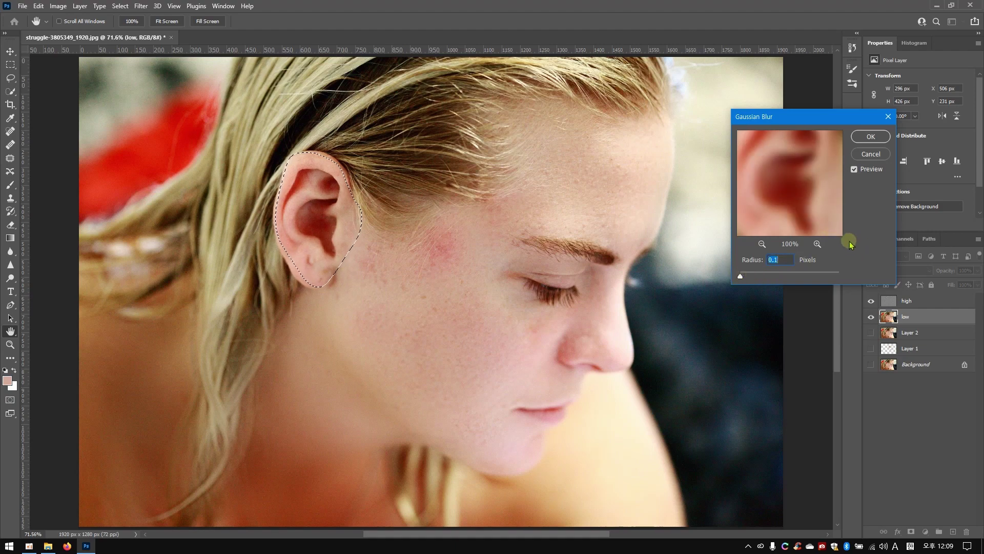
type("10")
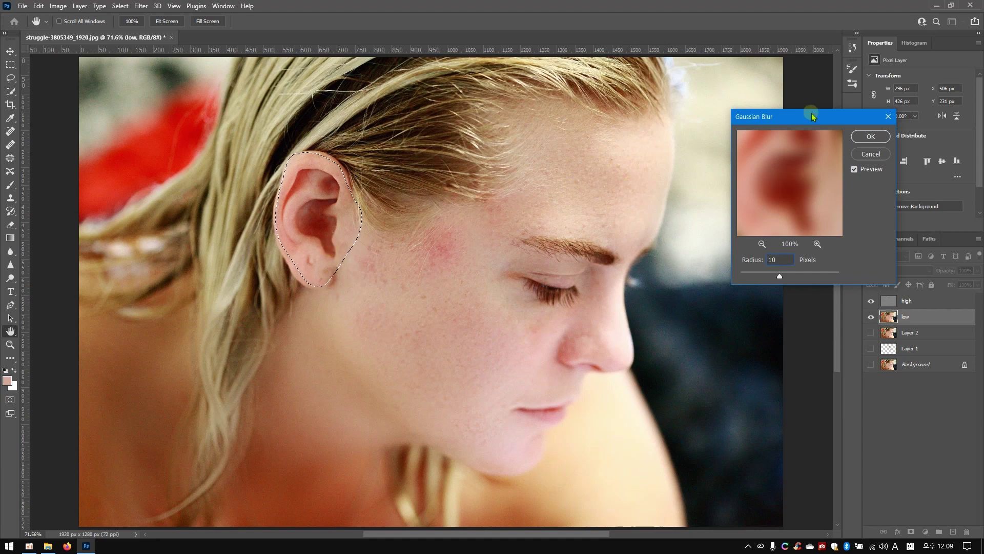
left_click(870, 136)
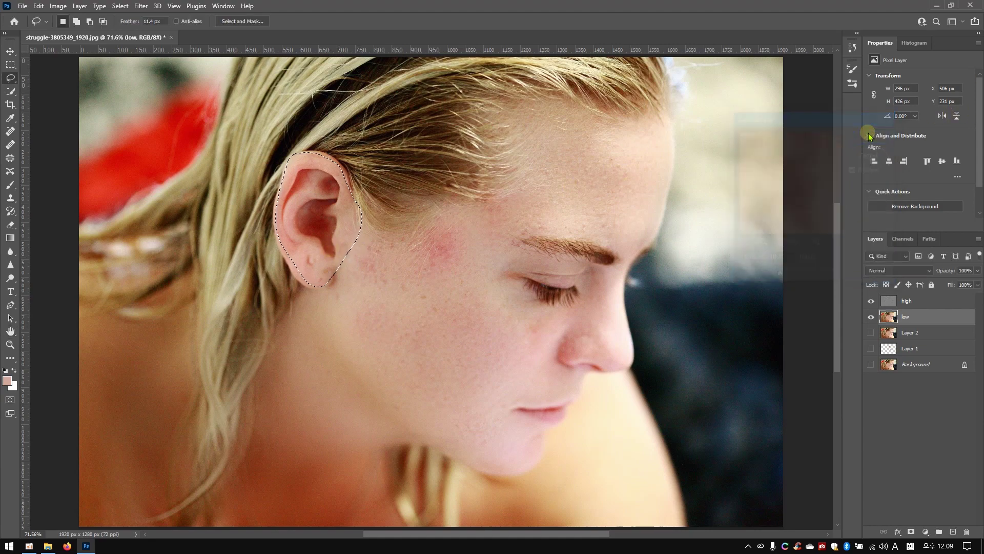
Lasso the nose along its profile from the brow to the tip, about 184 by 399 px, and deselect it.
left_click(636, 240)
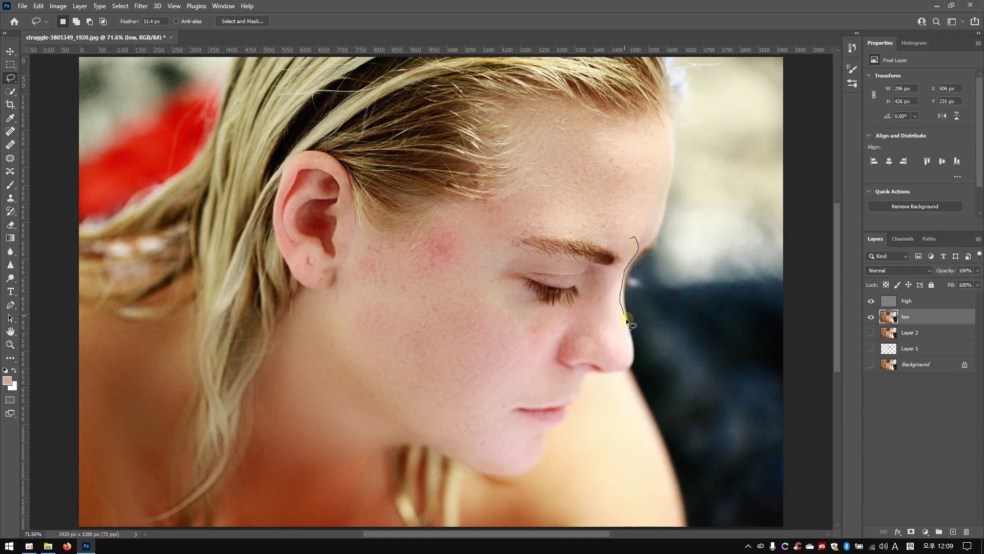
left_click_drag(633, 346, 625, 365)
left_click_drag(621, 242, 622, 243)
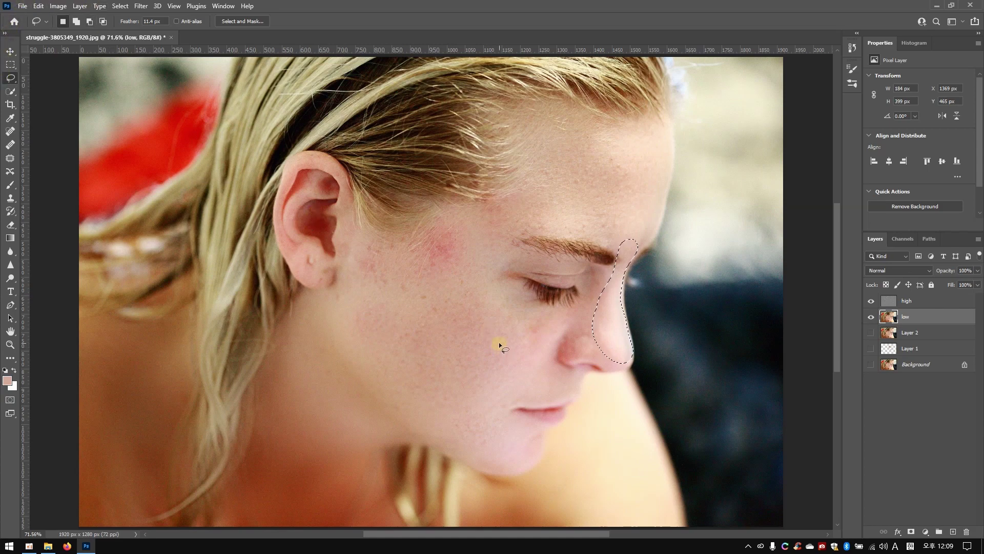
left_click(583, 367)
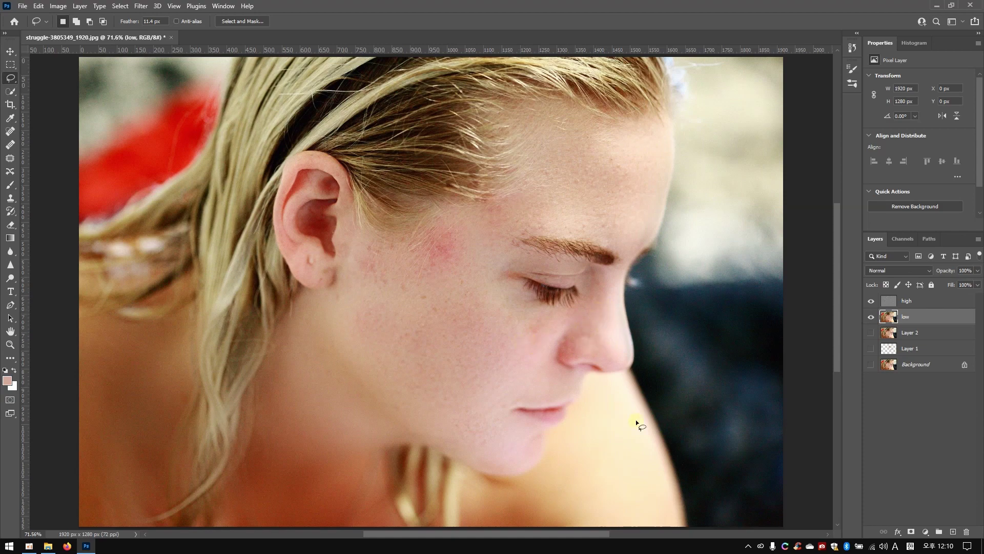
Add a Curves adjustment above the high layer, darken it from input 156 to output 89, and invert its mask to black.
left_click(940, 300)
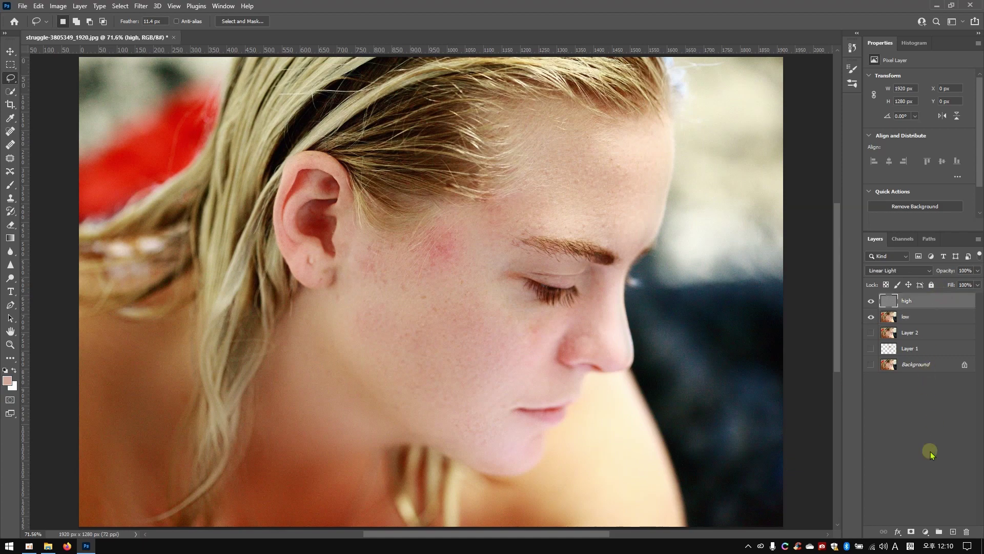
left_click(932, 533)
left_click(938, 403)
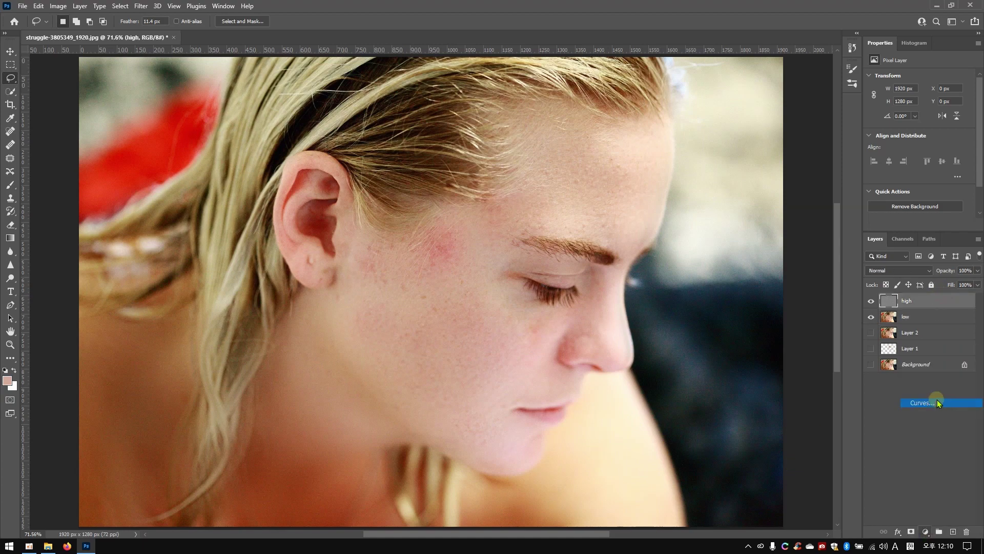
left_click_drag(939, 130, 937, 150)
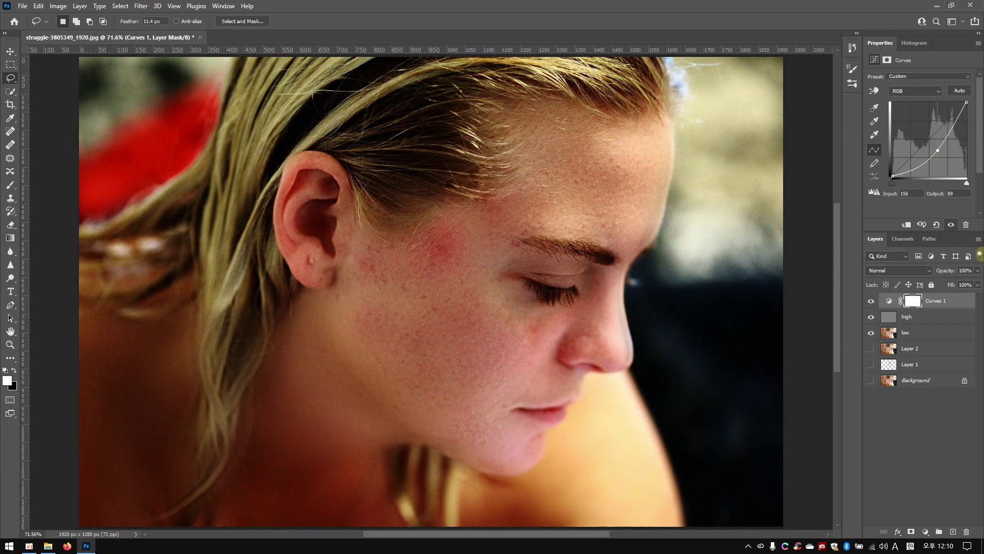
key("ctrl+i")
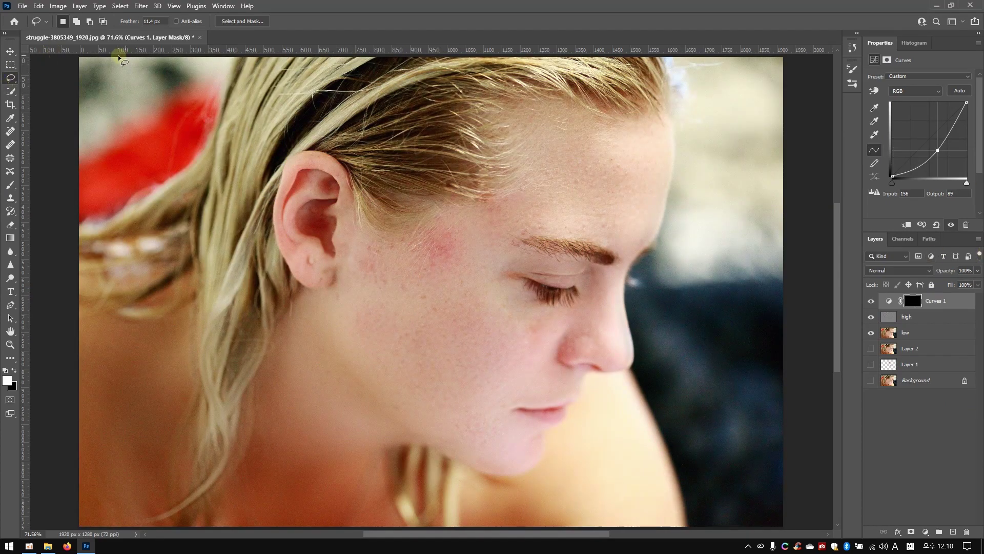
Paint white on the Curves mask with a soft 333 px brush over the cheek, forehead, neck and shoulder.
left_click(11, 185)
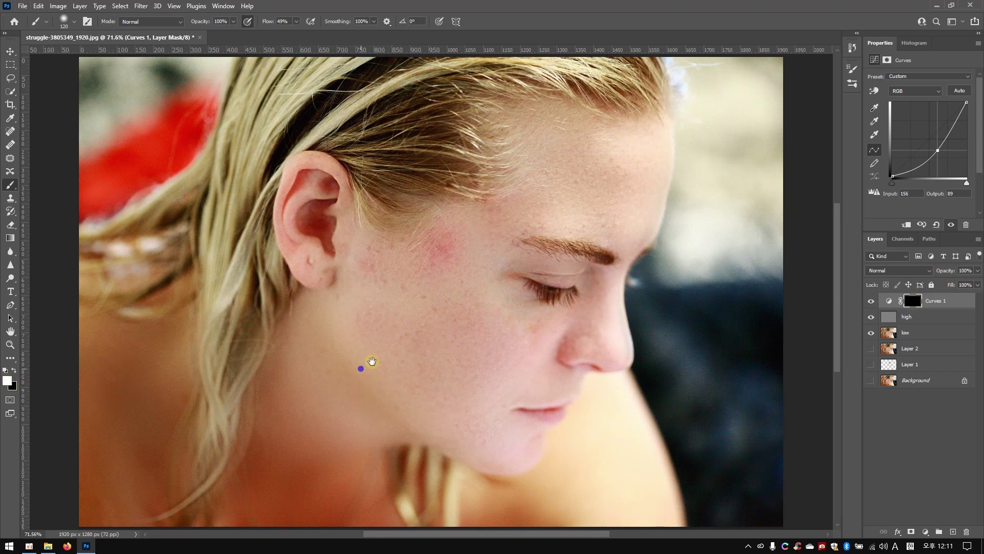
right_click(362, 368)
right_click(410, 353, "alt")
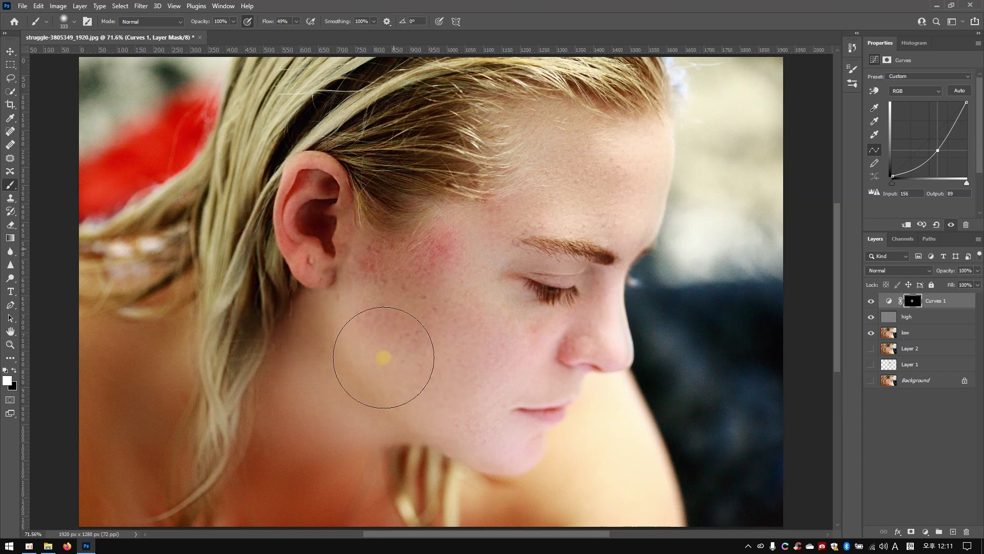
left_click(426, 290)
mouse_move(494, 144)
left_mouse_down()
mouse_move(538, 186)
mouse_move(590, 129)
mouse_move(384, 128)
left_mouse_up()
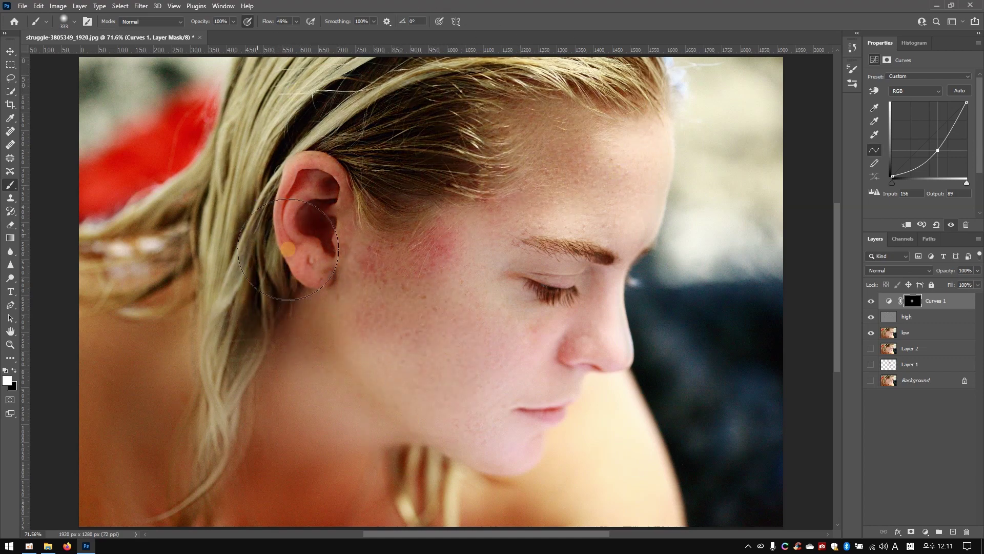
mouse_move(368, 412)
left_mouse_down()
mouse_move(410, 391)
mouse_move(275, 395)
mouse_move(266, 527)
mouse_move(246, 445)
left_mouse_up()
mouse_move(125, 452)
left_mouse_down()
mouse_move(145, 432)
mouse_move(154, 389)
left_mouse_up()
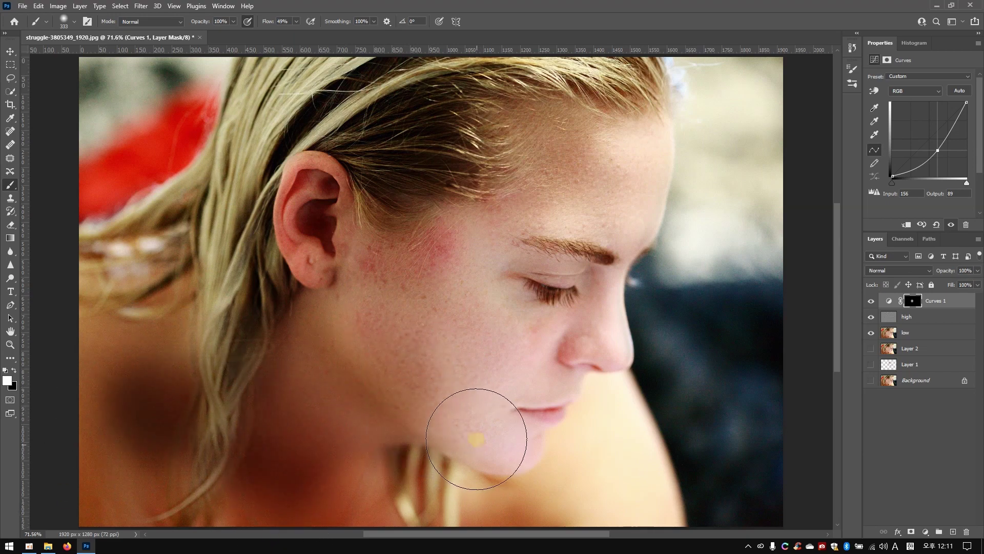
mouse_move(458, 359)
left_mouse_down()
mouse_move(470, 351)
mouse_move(422, 236)
mouse_move(508, 164)
mouse_move(603, 171)
mouse_move(605, 180)
mouse_move(617, 159)
mouse_move(607, 210)
left_mouse_up()
left_click_drag(369, 456, 359, 457)
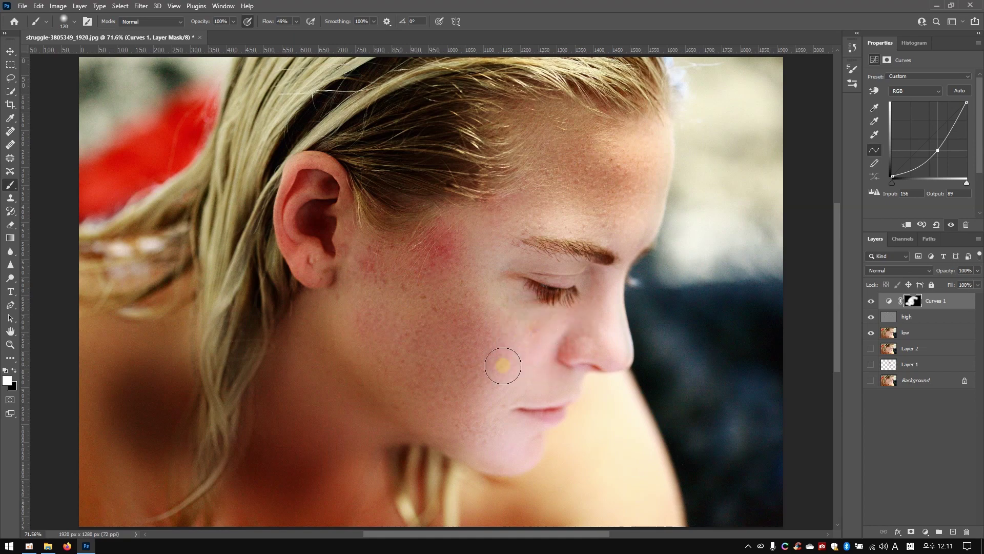
Refine the Curves mask with a 120 px brush around the cheek, chin and nose, and a 358 px brush over the neck and shoulder.
mouse_move(503, 363)
left_mouse_down()
mouse_move(480, 400)
mouse_move(496, 466)
left_mouse_up()
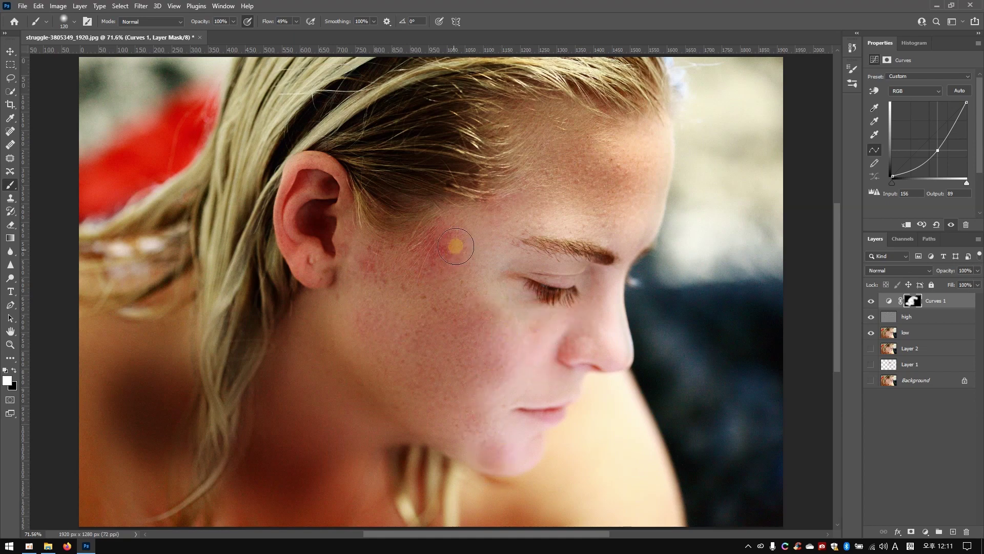
mouse_move(592, 302)
left_mouse_down()
mouse_move(575, 337)
mouse_move(596, 301)
mouse_move(596, 332)
left_mouse_up()
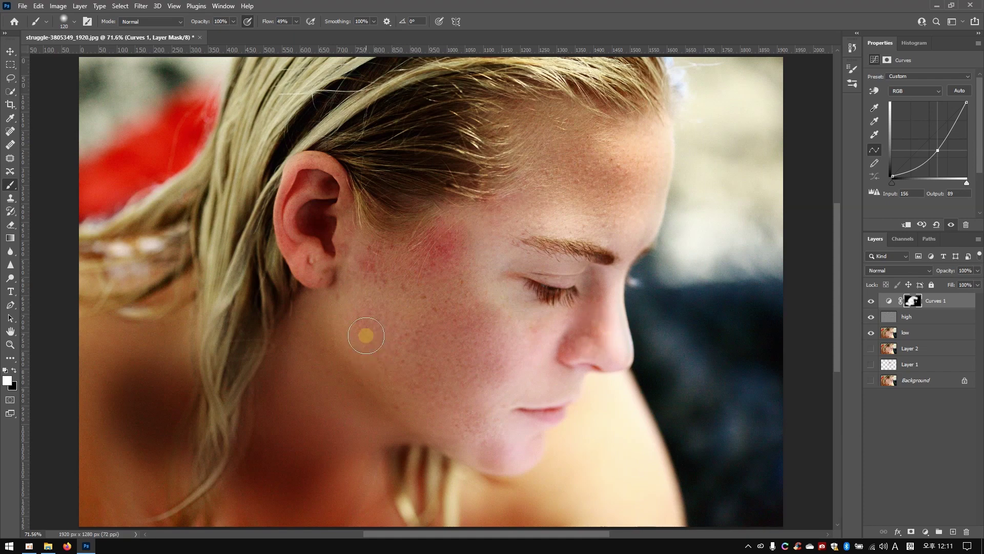
left_click_drag(246, 398, 306, 409)
mouse_move(262, 402)
left_mouse_down()
mouse_move(209, 366)
mouse_move(66, 479)
mouse_move(315, 507)
mouse_move(144, 533)
mouse_move(134, 353)
mouse_move(309, 389)
mouse_move(358, 512)
mouse_move(66, 508)
mouse_move(88, 398)
mouse_move(337, 325)
mouse_move(328, 87)
mouse_move(202, 348)
mouse_move(512, 65)
left_mouse_up()
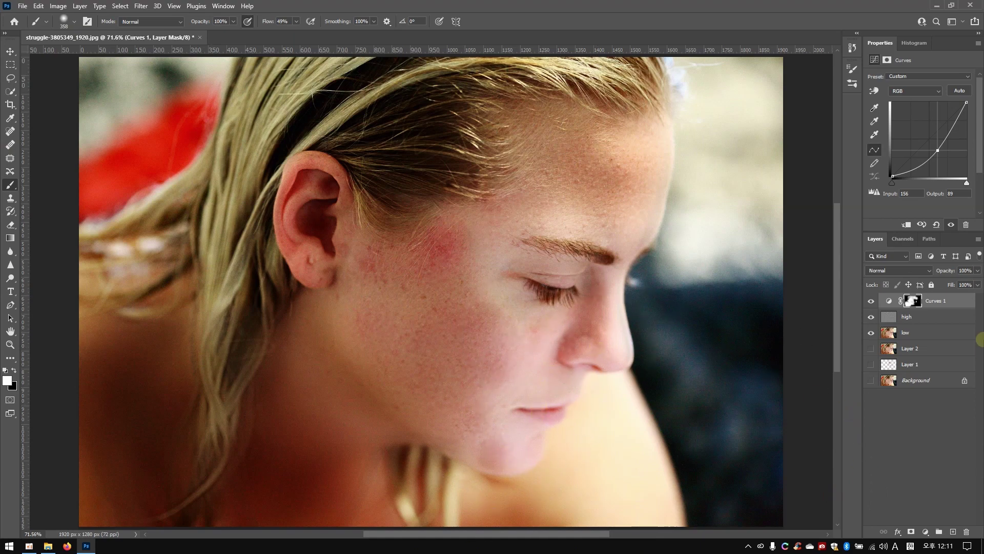
Compare the portrait with and without the Curves adjustment, and delete the Curves 1 layer.
left_click(872, 302)
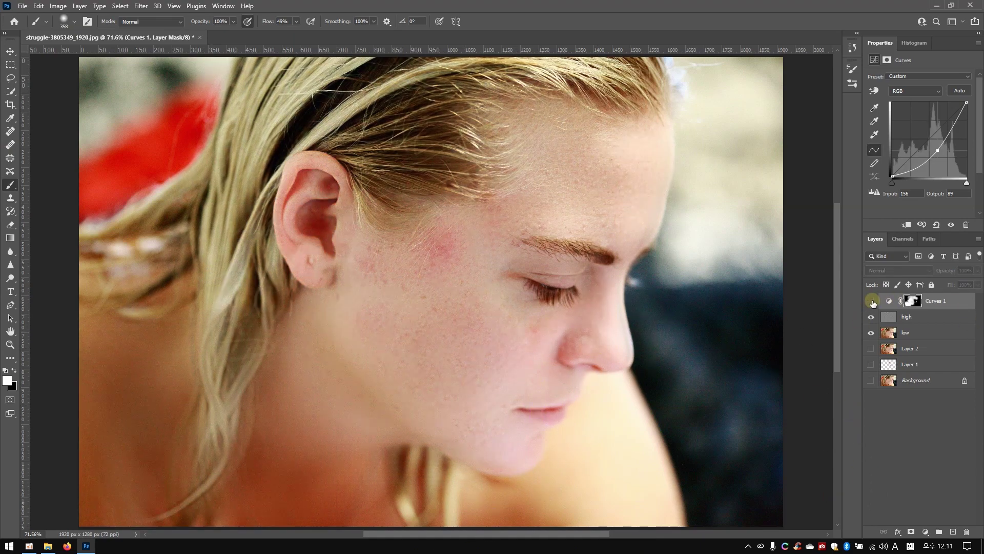
left_click(872, 302)
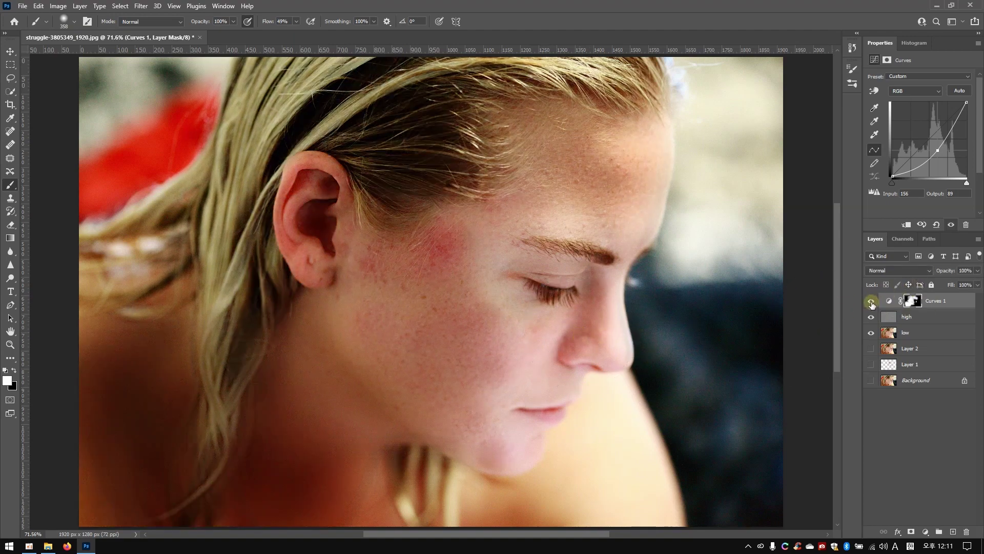
left_click(872, 303)
left_click(872, 303)
left_click_drag(959, 302, 967, 532)
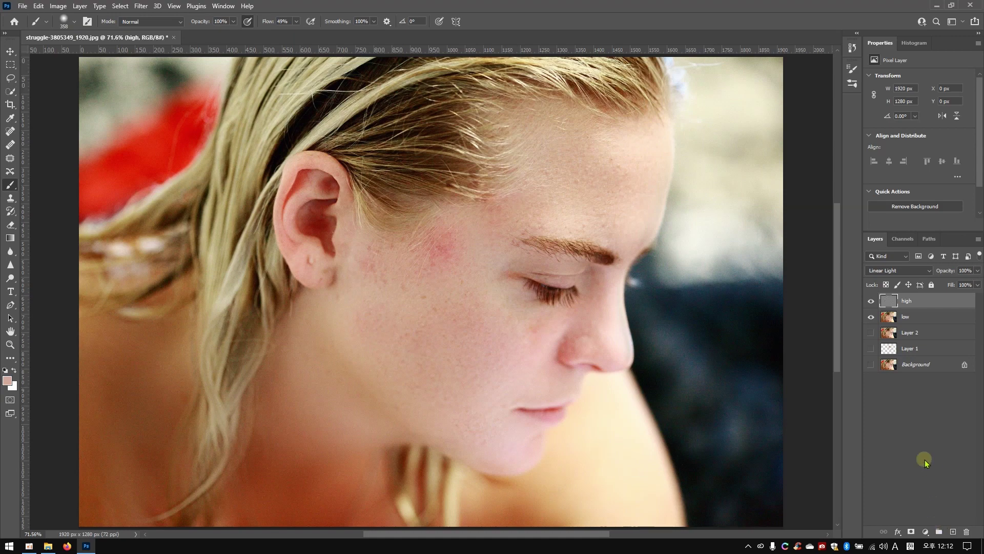
Set the brush size to 84 px and create an empty layer directly above the low layer.
mouse_move(515, 213)
left_mouse_down()
mouse_move(460, 216)
mouse_move(472, 228)
left_mouse_up()
left_click(927, 318)
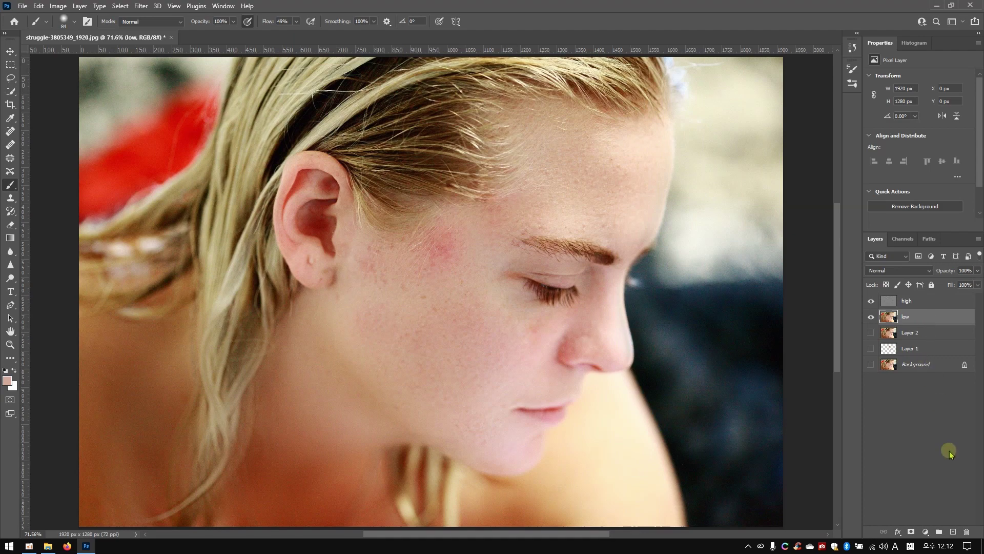
left_click(953, 532)
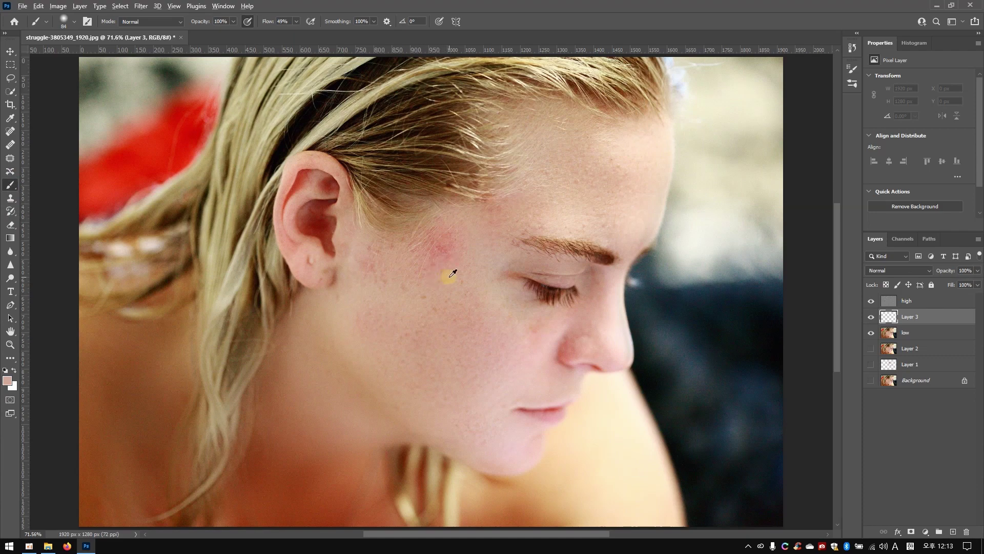
Sample the skin tone beside the red blemish near the temple and paint over it on Layer 3 at 9% flow.
left_click(448, 277, "alt")
left_click(451, 272, "alt")
mouse_move(446, 253)
left_mouse_down()
mouse_move(452, 233)
mouse_move(447, 265)
mouse_move(436, 276)
mouse_move(430, 264)
mouse_move(454, 274)
mouse_move(463, 295)
left_mouse_up()
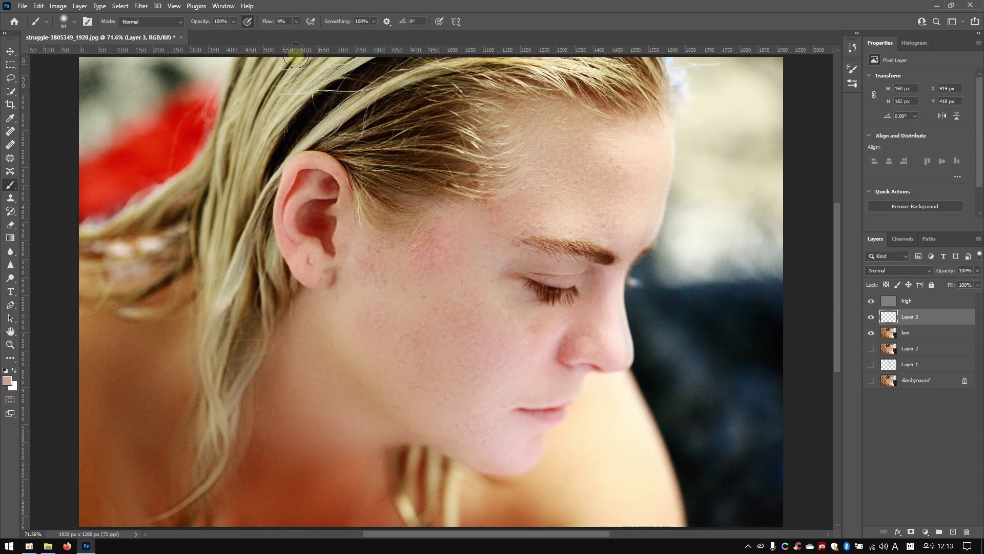
Enlarge the brush to 134 px and paint sampled skin tones over the reddened upper cheek and temple.
right_click(433, 269, "alt")
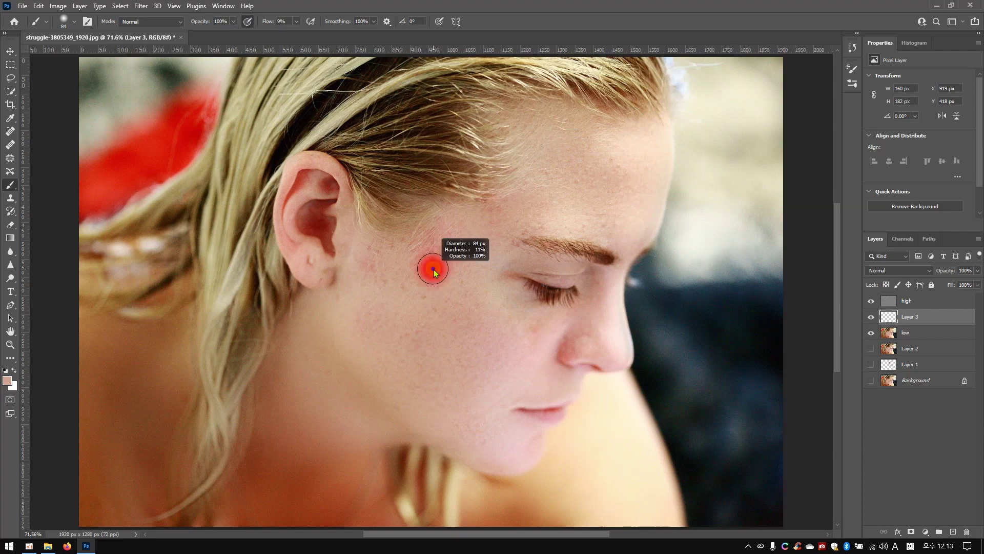
right_click(451, 282, "alt")
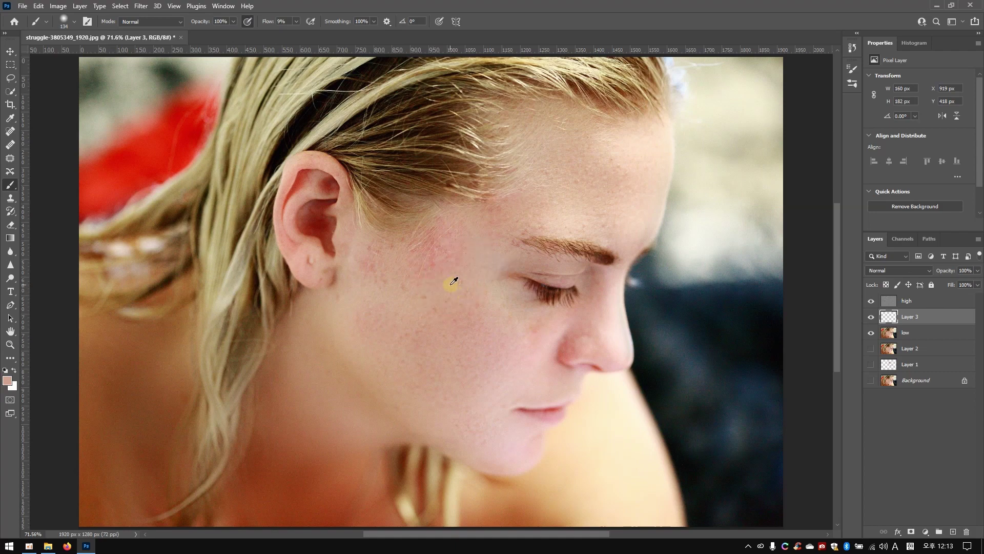
mouse_move(451, 284)
left_mouse_down()
mouse_move(445, 240)
mouse_move(424, 265)
mouse_move(423, 256)
mouse_move(420, 266)
mouse_move(448, 232)
mouse_move(443, 252)
mouse_move(475, 224)
mouse_move(502, 222)
mouse_move(508, 200)
mouse_move(481, 224)
mouse_move(500, 200)
mouse_move(520, 201)
mouse_move(483, 235)
mouse_move(458, 247)
mouse_move(446, 238)
mouse_move(428, 266)
mouse_move(440, 268)
mouse_move(423, 249)
mouse_move(422, 263)
mouse_move(449, 267)
mouse_move(436, 289)
mouse_move(368, 255)
mouse_move(366, 279)
mouse_move(380, 260)
mouse_move(379, 284)
mouse_move(374, 267)
mouse_move(392, 297)
mouse_move(381, 276)
mouse_move(359, 281)
mouse_move(369, 265)
mouse_move(386, 278)
mouse_move(433, 276)
mouse_move(463, 258)
mouse_move(427, 285)
left_mouse_up()
left_click(520, 202, "alt")
Toggle Layer 3's visibility to compare the cheek with and without the painted skin tone.
left_click(873, 319)
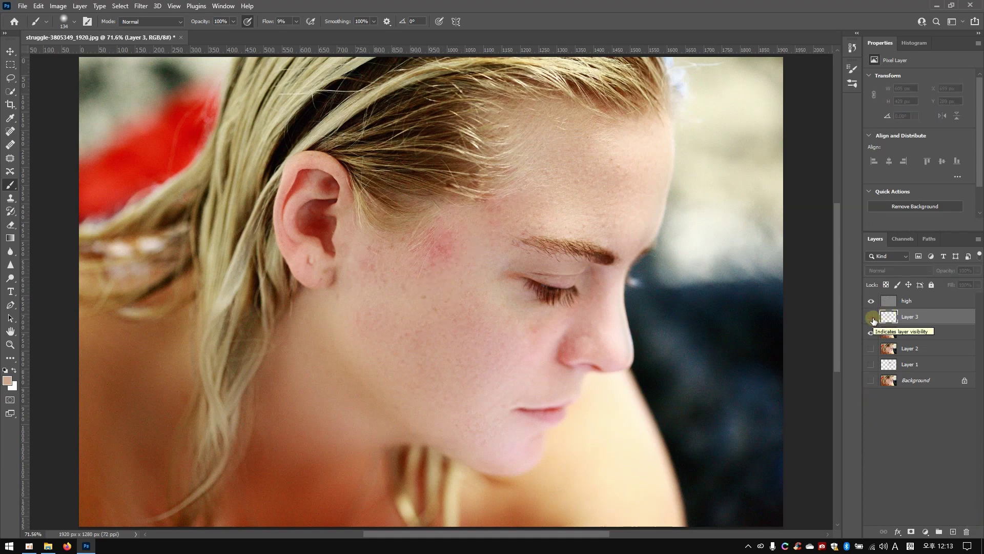
left_click(873, 319)
left_click(873, 319)
left_click(873, 319)
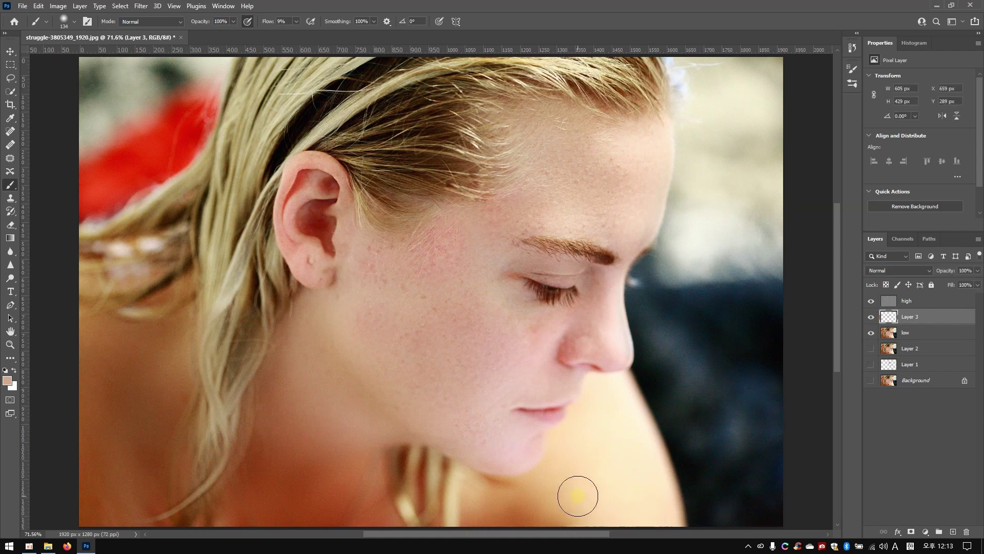
Paint sampled skin tones on Layer 3 over the ear, cheek, chin, forehead, nose and eye area to even out the color.
mouse_move(287, 220)
left_mouse_down()
mouse_move(316, 221)
mouse_move(321, 254)
mouse_move(444, 288)
mouse_move(477, 386)
left_mouse_up()
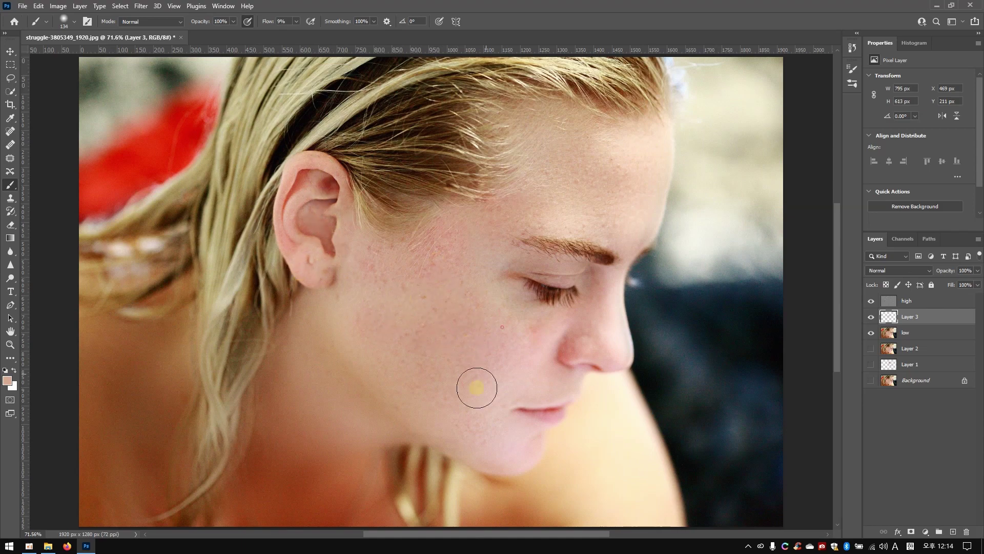
mouse_move(343, 331)
left_mouse_down()
mouse_move(544, 330)
mouse_move(477, 375)
mouse_move(526, 396)
mouse_move(561, 389)
mouse_move(507, 435)
mouse_move(508, 461)
mouse_move(524, 464)
mouse_move(494, 413)
mouse_move(460, 265)
mouse_move(428, 420)
mouse_move(513, 453)
mouse_move(558, 332)
mouse_move(581, 178)
mouse_move(609, 140)
mouse_move(658, 127)
mouse_move(661, 209)
mouse_move(610, 236)
mouse_move(564, 223)
mouse_move(619, 142)
mouse_move(655, 143)
mouse_move(650, 174)
mouse_move(625, 195)
mouse_move(597, 256)
mouse_move(615, 348)
mouse_move(611, 331)
mouse_move(589, 345)
left_mouse_up()
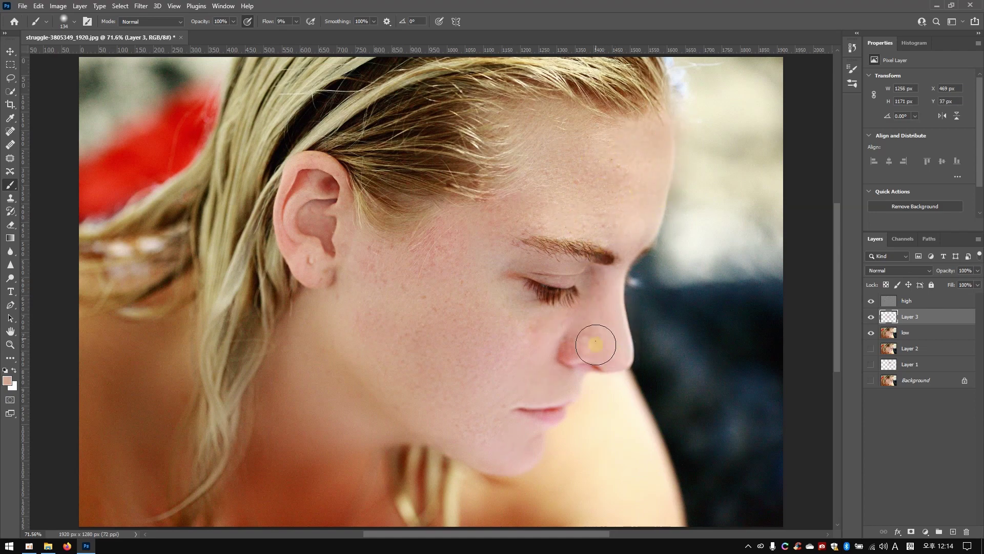
left_click(597, 317, "alt")
left_click_drag(602, 311, 501, 291)
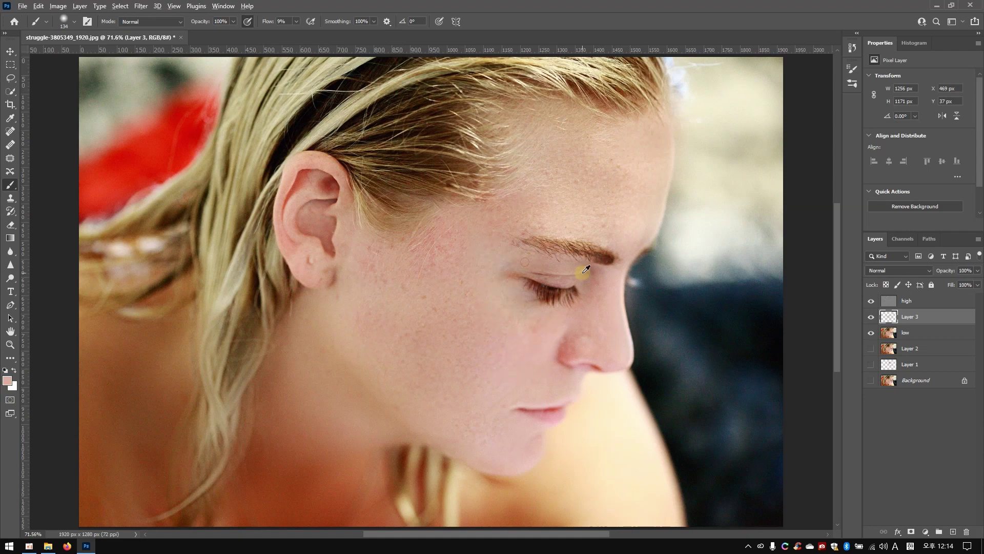
mouse_move(580, 285)
left_mouse_down()
mouse_move(328, 194)
mouse_move(328, 177)
mouse_move(461, 442)
mouse_move(512, 442)
mouse_move(430, 313)
mouse_move(345, 365)
mouse_move(527, 163)
mouse_move(556, 221)
mouse_move(577, 227)
mouse_move(622, 290)
left_mouse_up()
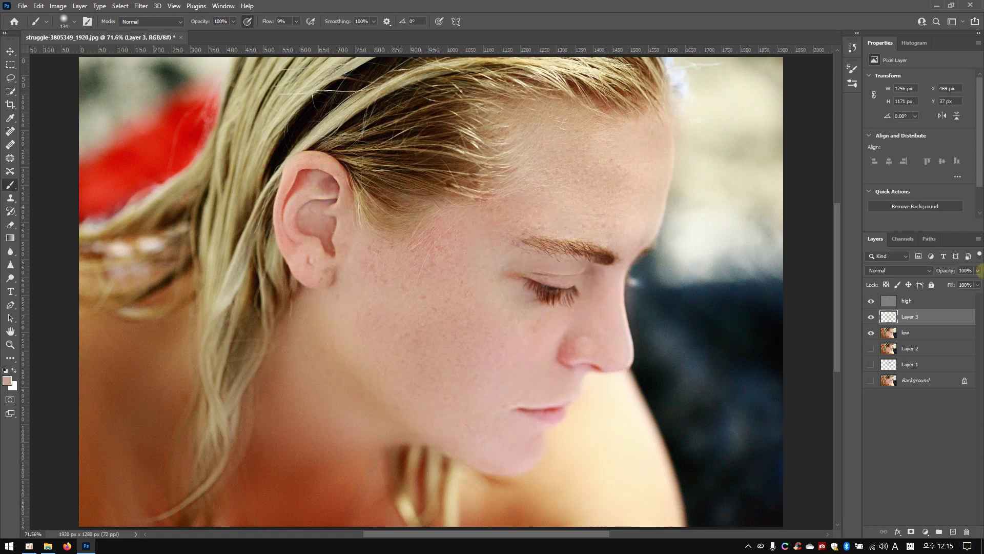
Compare the whole face with Layer 3 hidden and shown, and leave the layer visible.
left_click(870, 318)
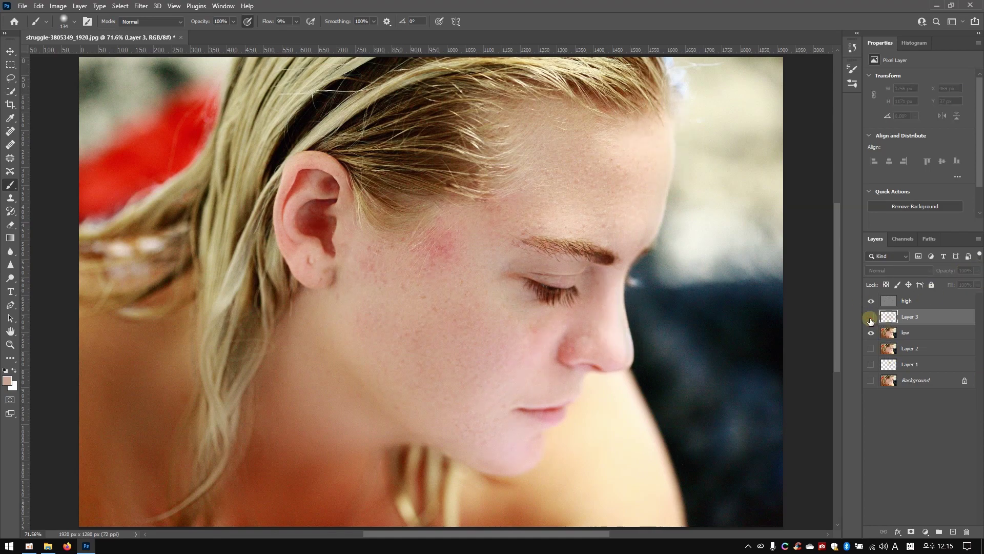
left_click(871, 318)
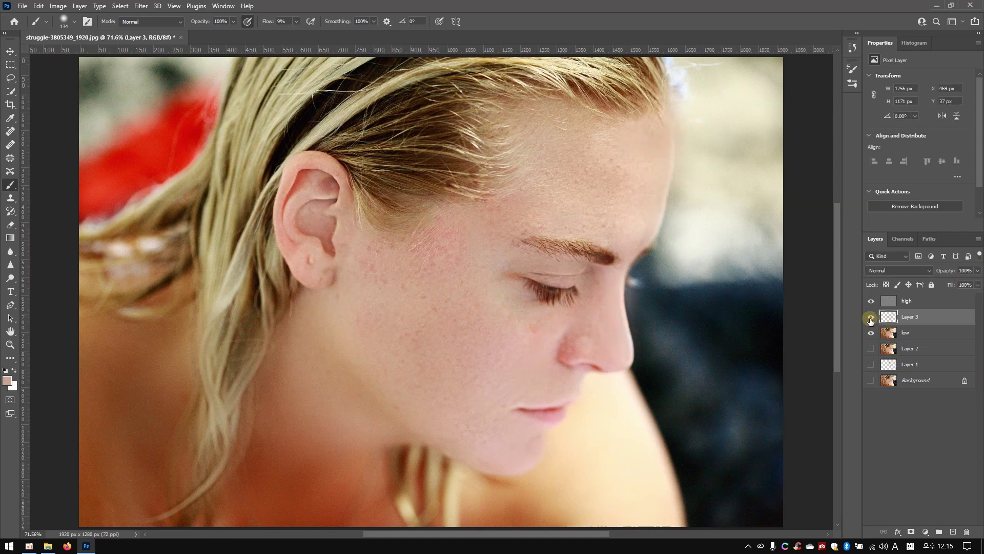
left_click(871, 318)
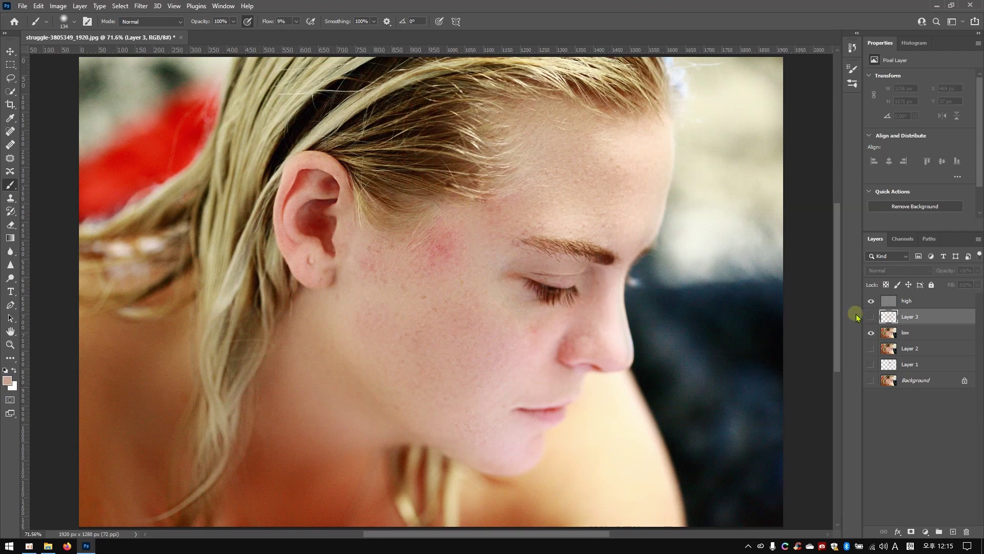
left_click(870, 318)
left_click(871, 318)
left_click(872, 317)
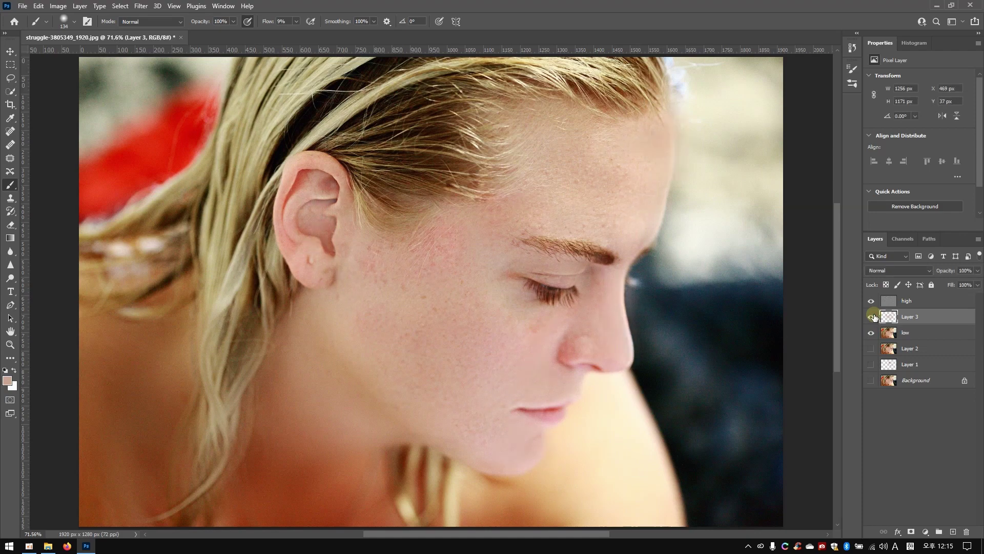
left_click(872, 317)
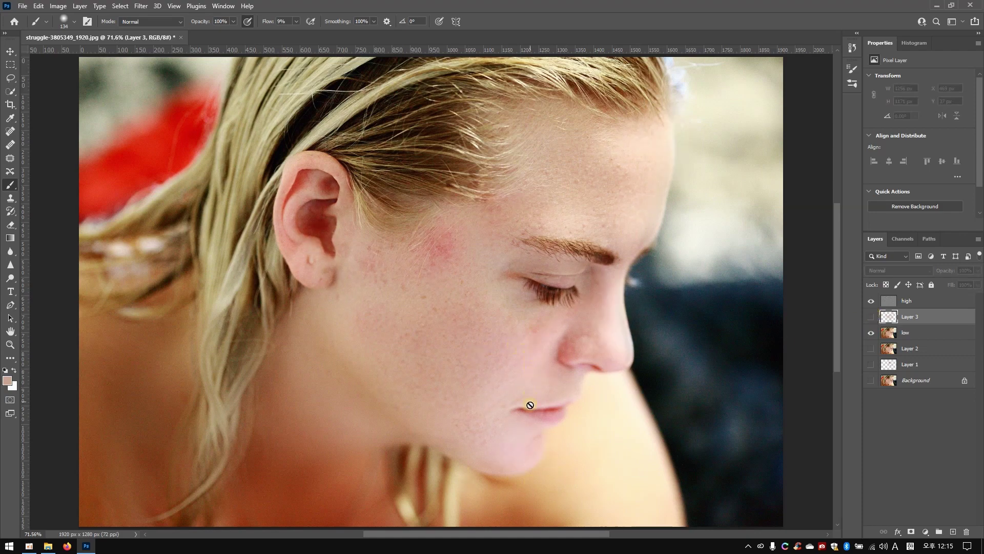
left_click(872, 316)
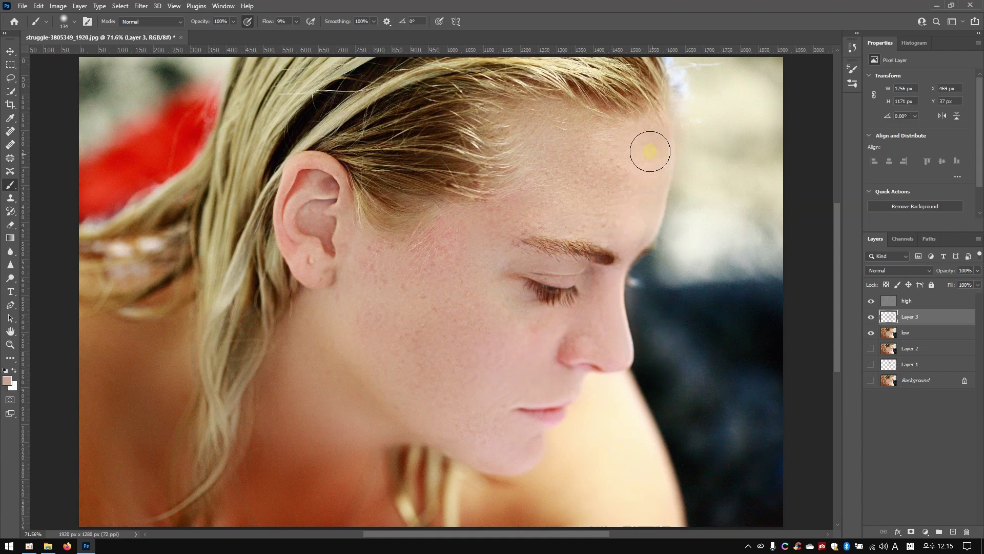
Finish painting the jaw, stamp the visible high, Layer 3 and low result onto a new top layer, and show only that layer.
mouse_move(358, 281)
left_mouse_down()
mouse_move(346, 308)
mouse_move(510, 375)
mouse_move(340, 294)
mouse_move(399, 288)
mouse_move(375, 326)
mouse_move(329, 278)
mouse_move(354, 334)
left_mouse_up()
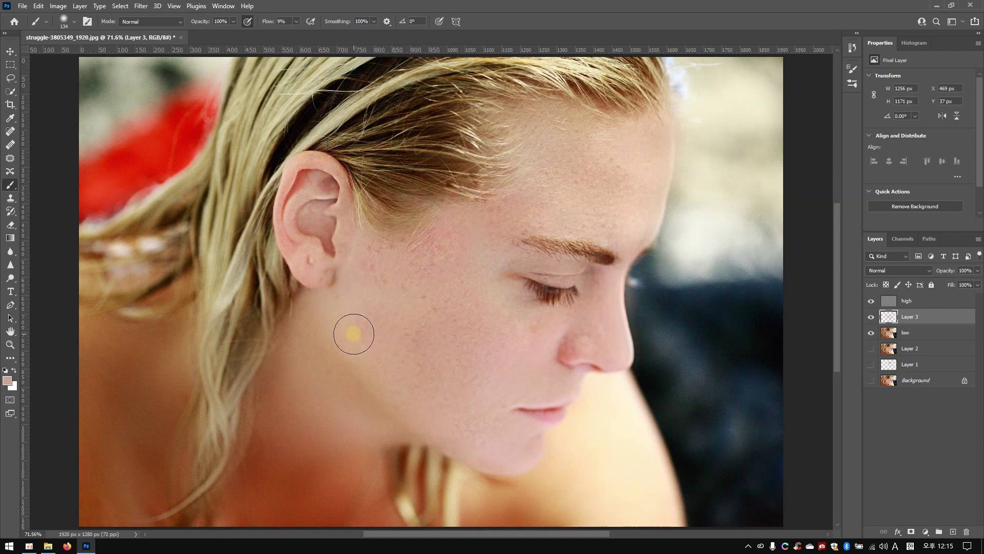
left_click(922, 332)
left_click(924, 301, "shift")
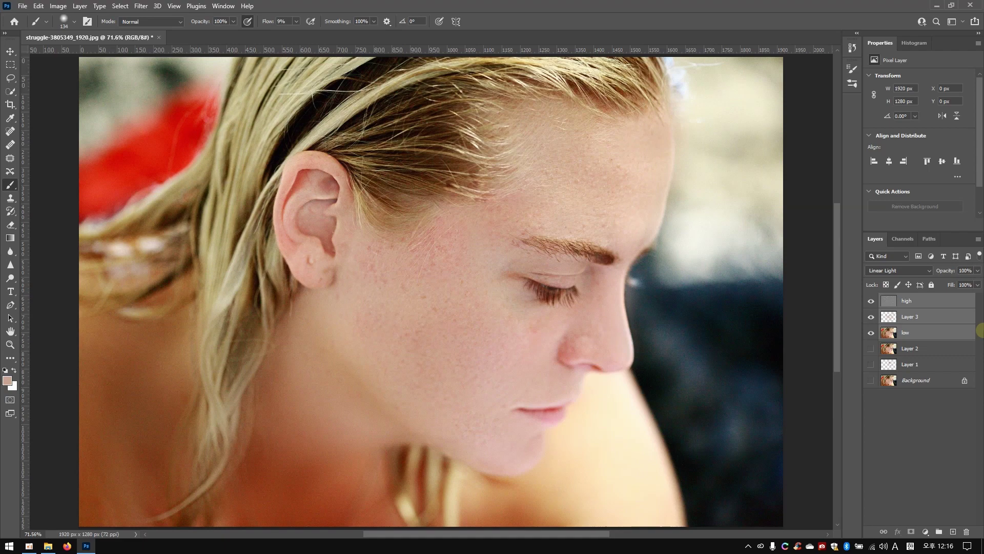
key("ctrl+shift+alt+e")
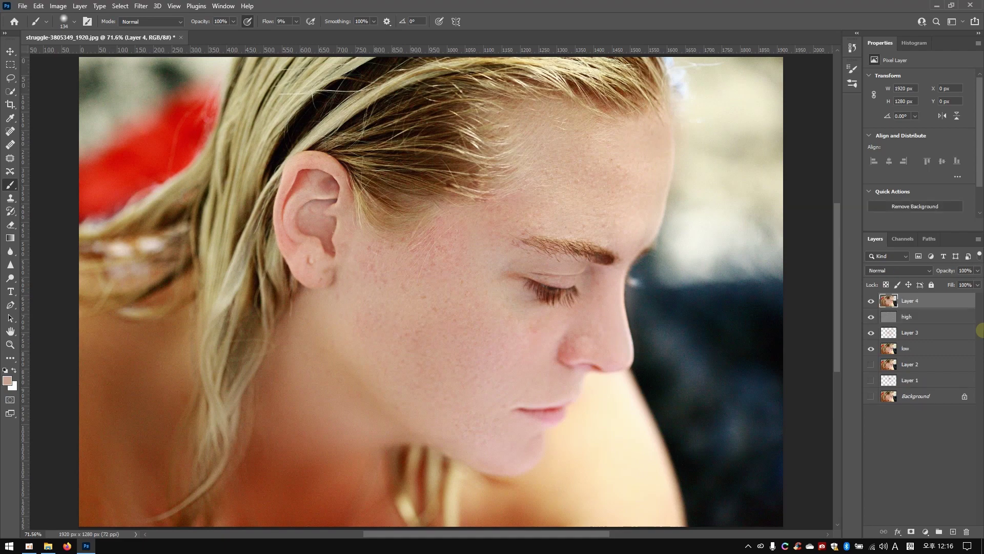
left_click(870, 301, "alt")
Examine the stamped layer at high magnification for noise in the dark background, around the nose and in the hair.
scroll(690, 289, "up", 5)
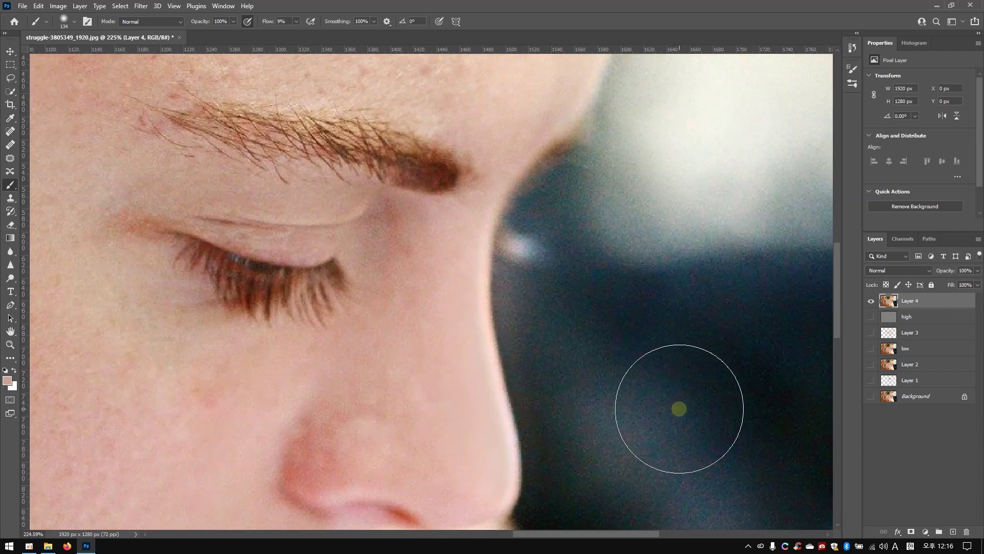
left_click_drag(637, 428, 547, 180)
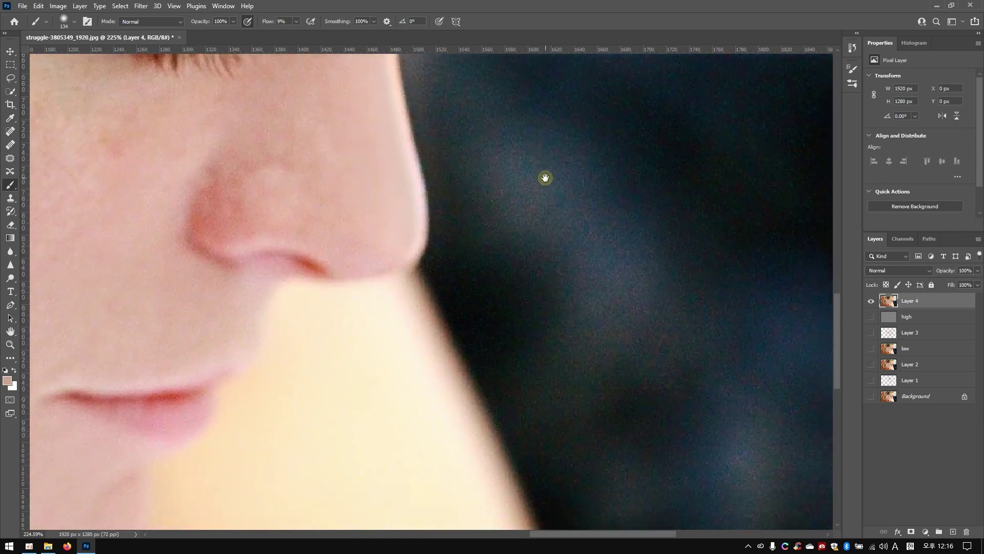
scroll(647, 220, "down", 3)
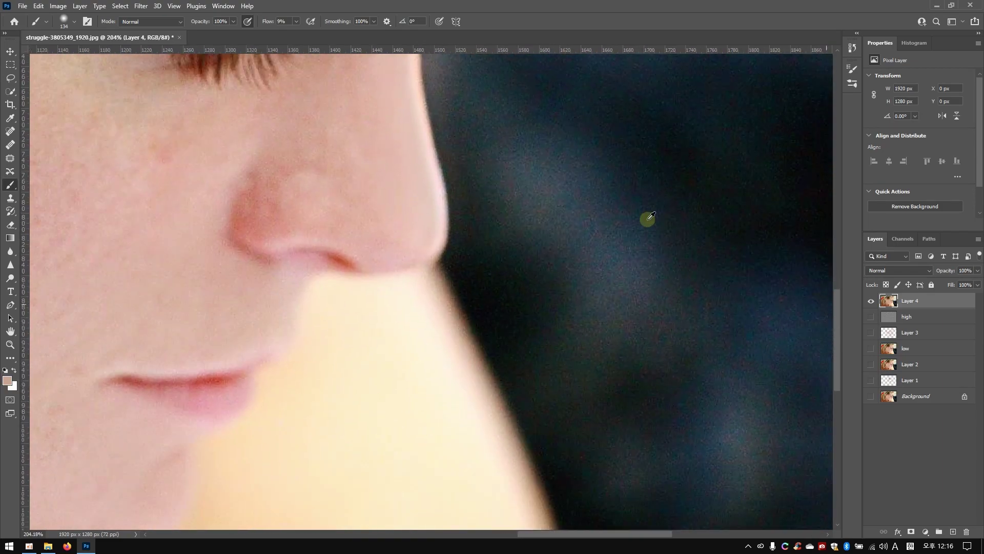
scroll(627, 268, "up", 3)
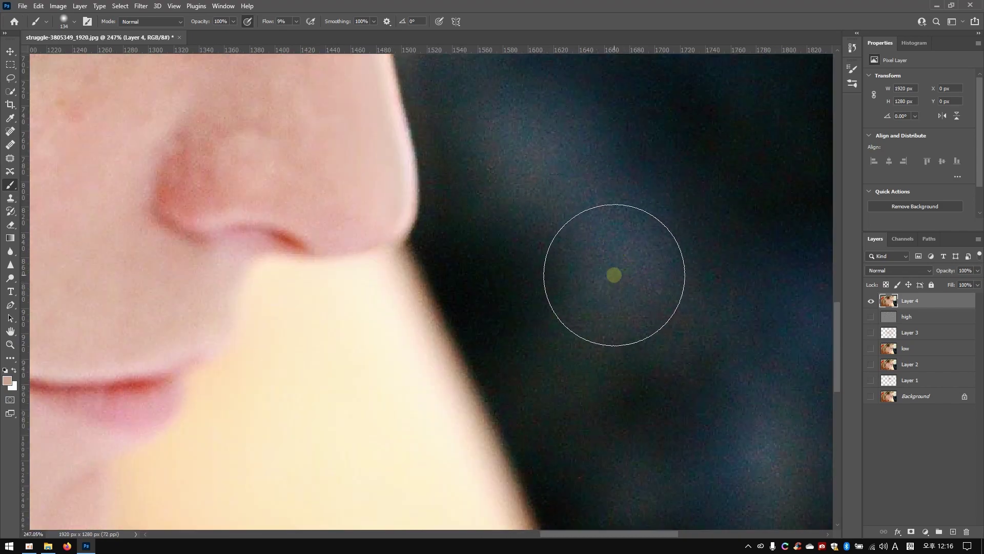
scroll(609, 233, "up", 1)
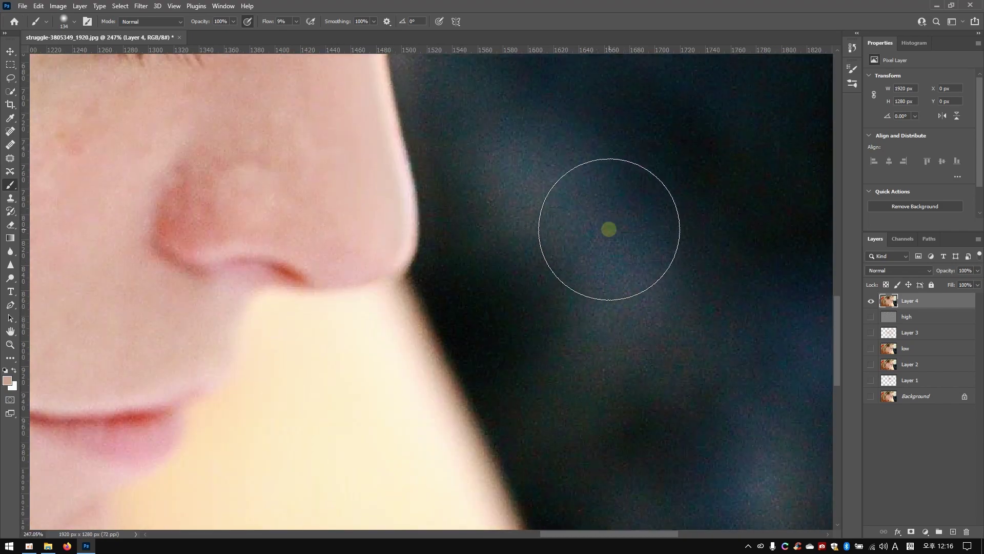
scroll(617, 278, "down", 5)
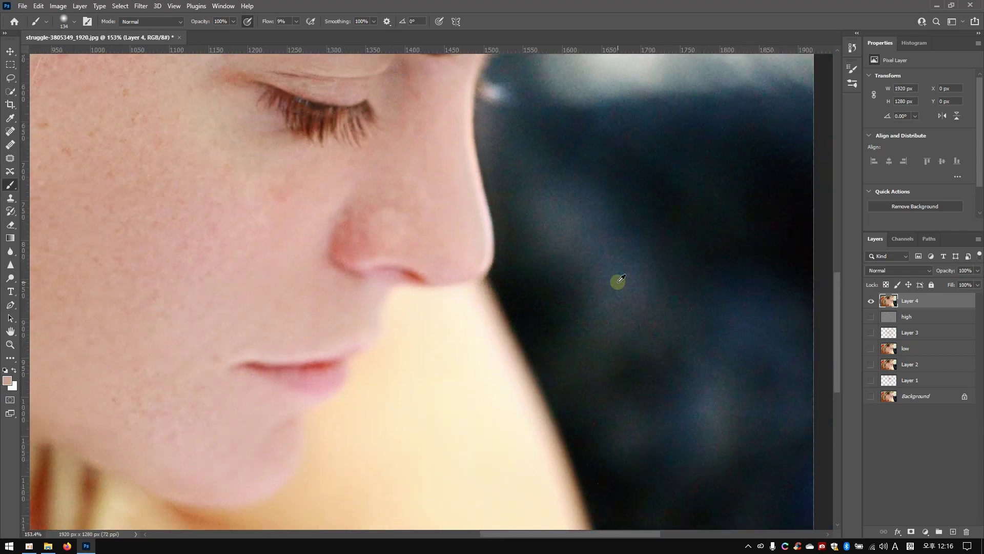
mouse_move(201, 154)
left_mouse_down()
mouse_move(694, 488)
mouse_move(675, 508)
mouse_move(512, 431)
left_mouse_up()
scroll(514, 262, "up", 2)
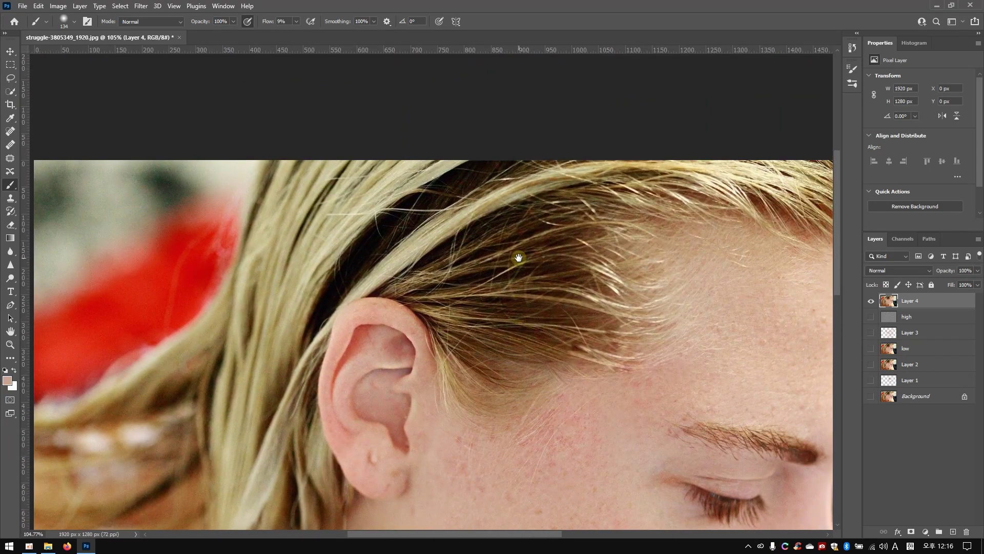
scroll(517, 277, "up", 7)
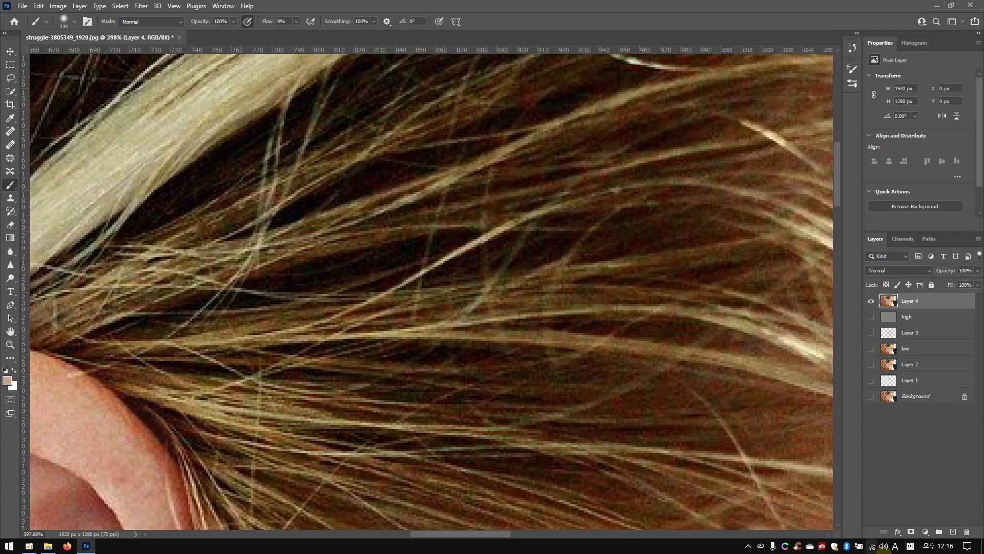
Try brightening the image with a Curves adjustment of input 95 and output 153 to inspect the hair, and delete the adjustment.
left_click(925, 532)
left_click(923, 401)
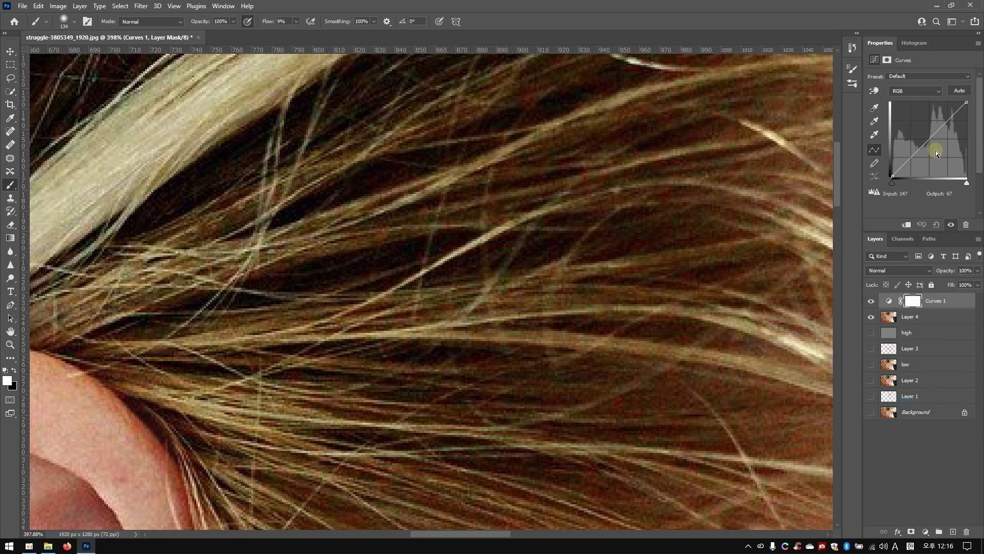
left_click_drag(931, 139, 920, 133)
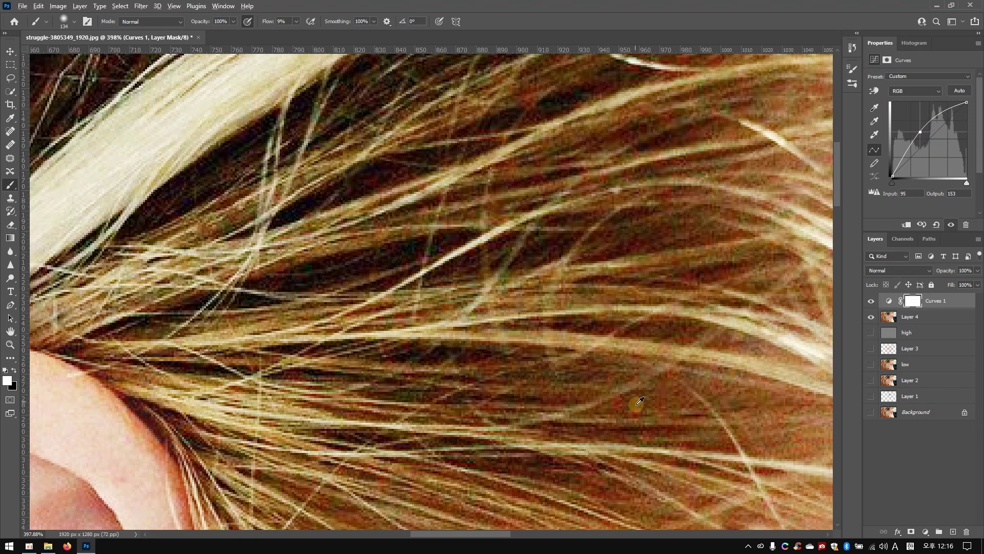
left_click_drag(671, 422, 513, 413)
left_click_drag(957, 301, 967, 534)
key("ctrl+0")
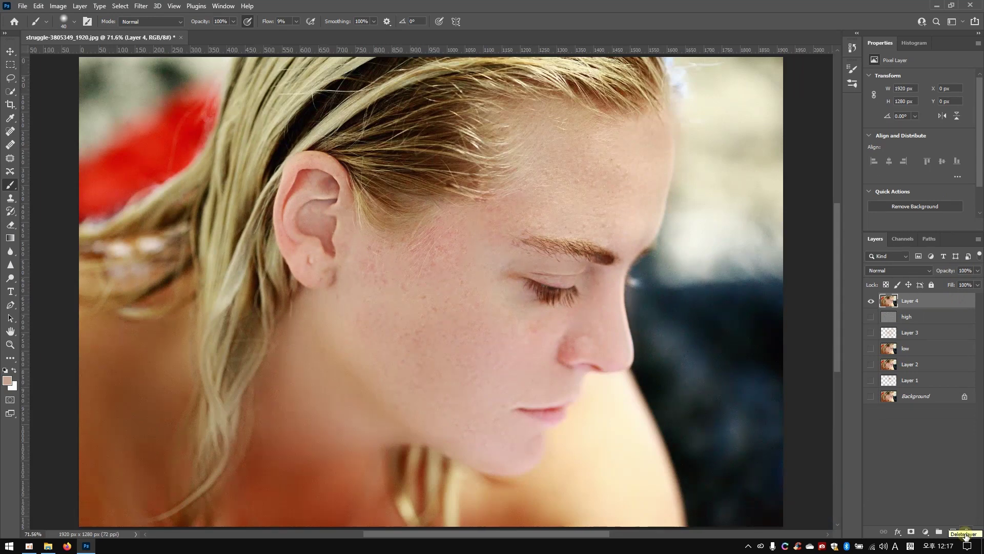
Duplicate Layer 4, invert the copy's colors and set its blend mode to Vivid Light.
scroll(429, 368, "up", 4)
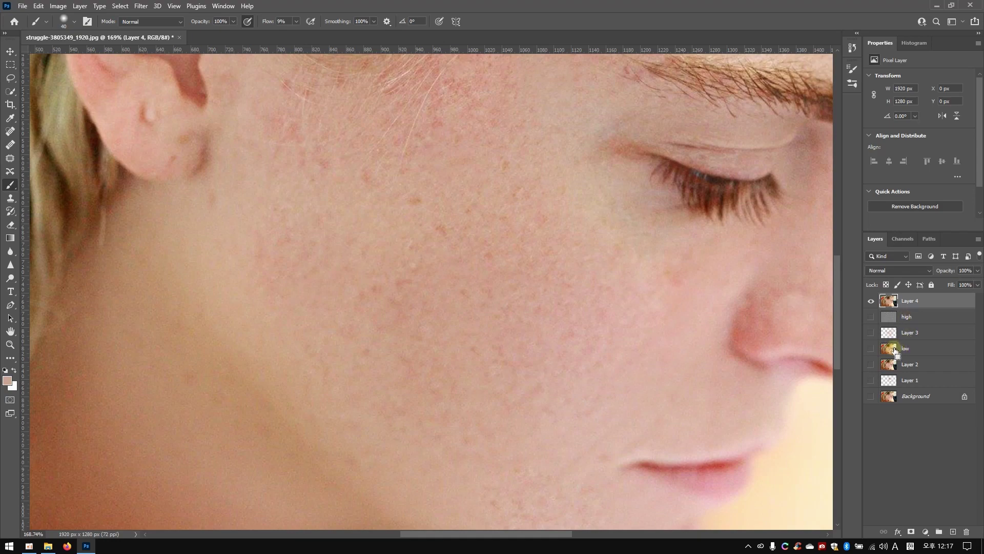
key("ctrl+0")
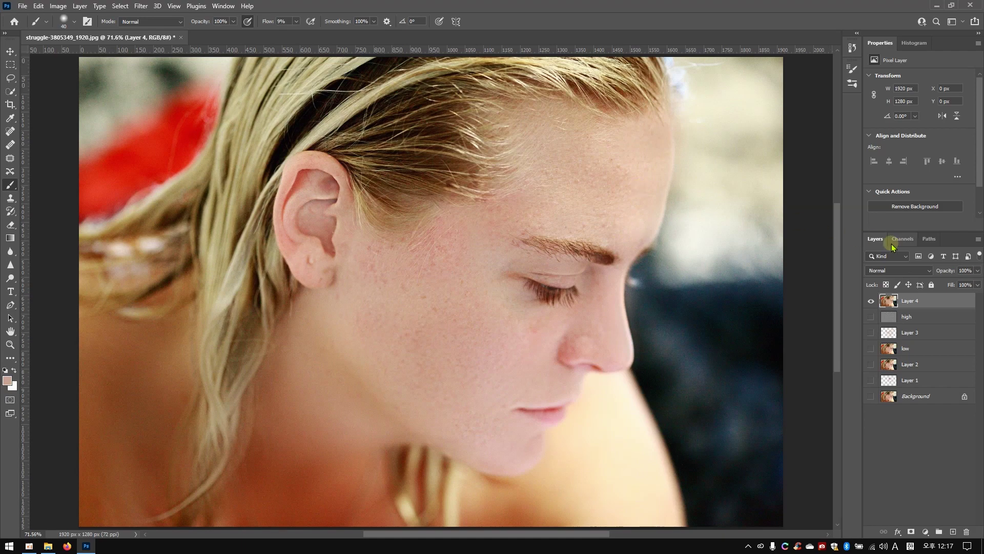
key("ctrl+j")
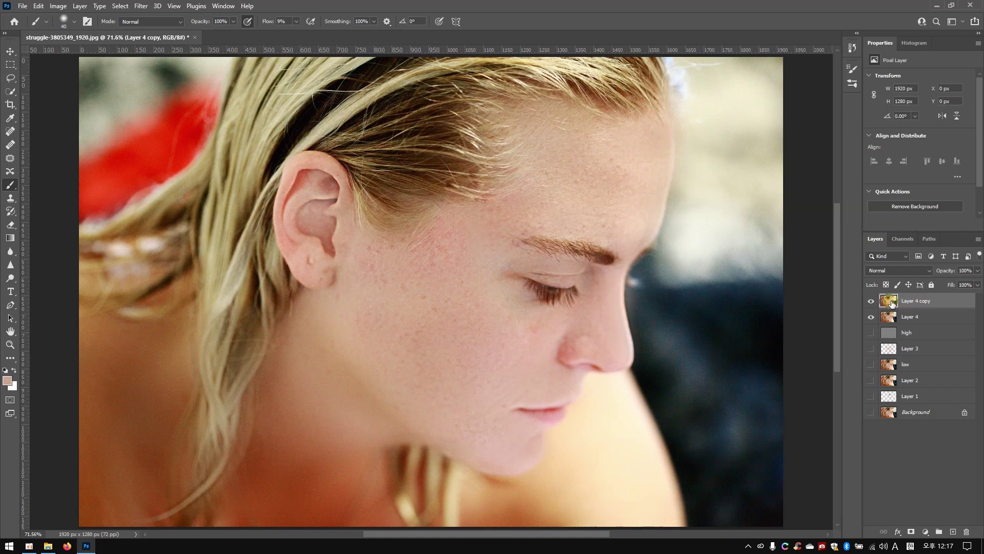
key("ctrl+i")
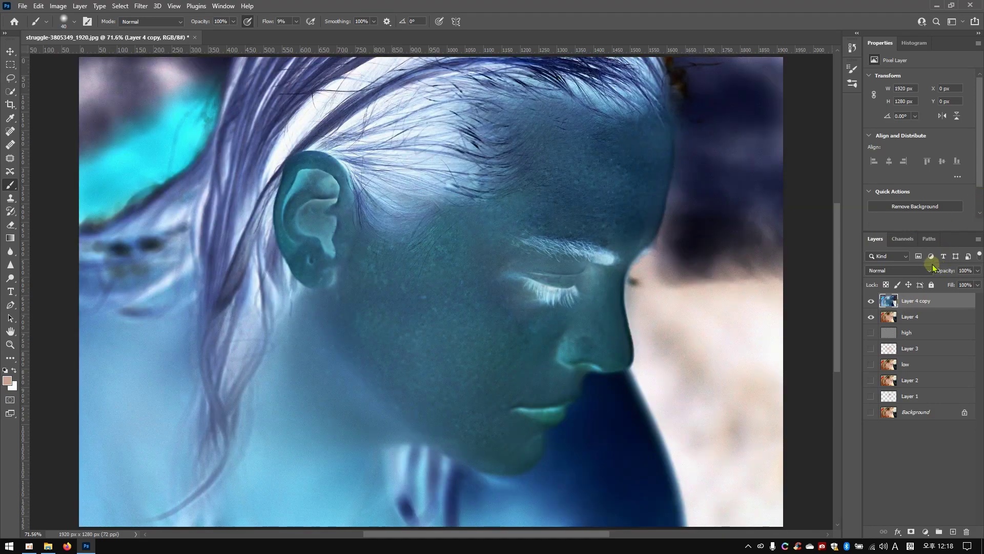
left_click(912, 271)
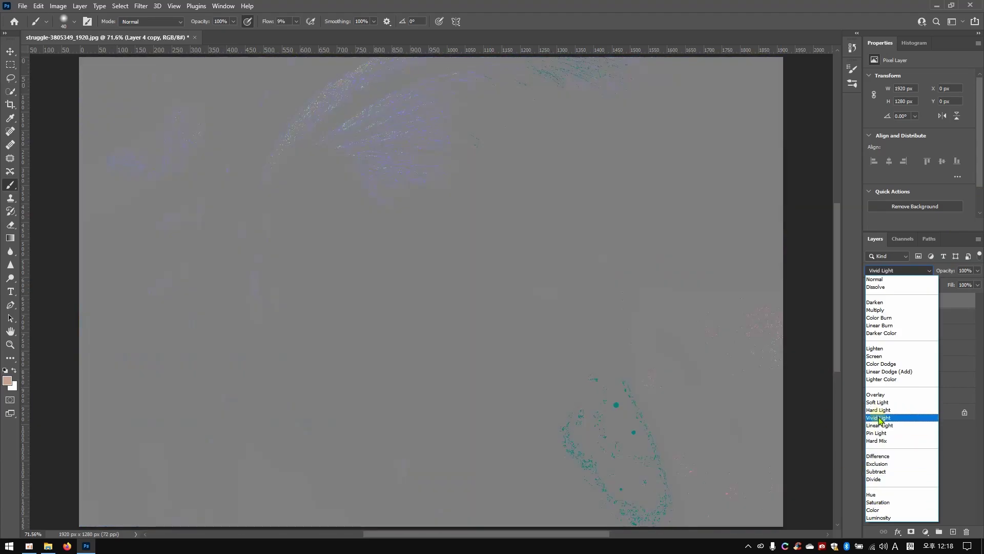
left_click(878, 417)
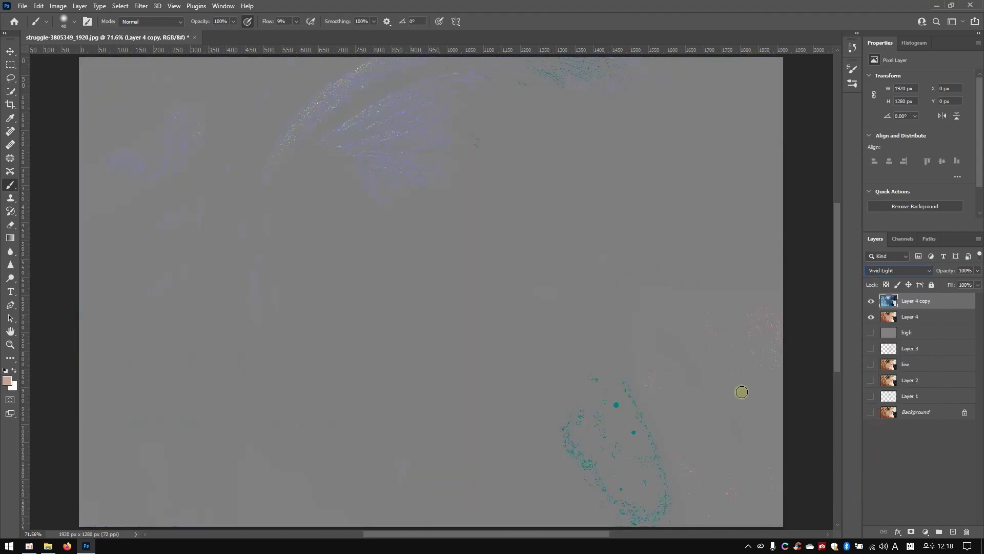
Apply a High Pass filter to the inverted copy, tuning the radius to smooth the blotchy cheek skin.
left_click(142, 6)
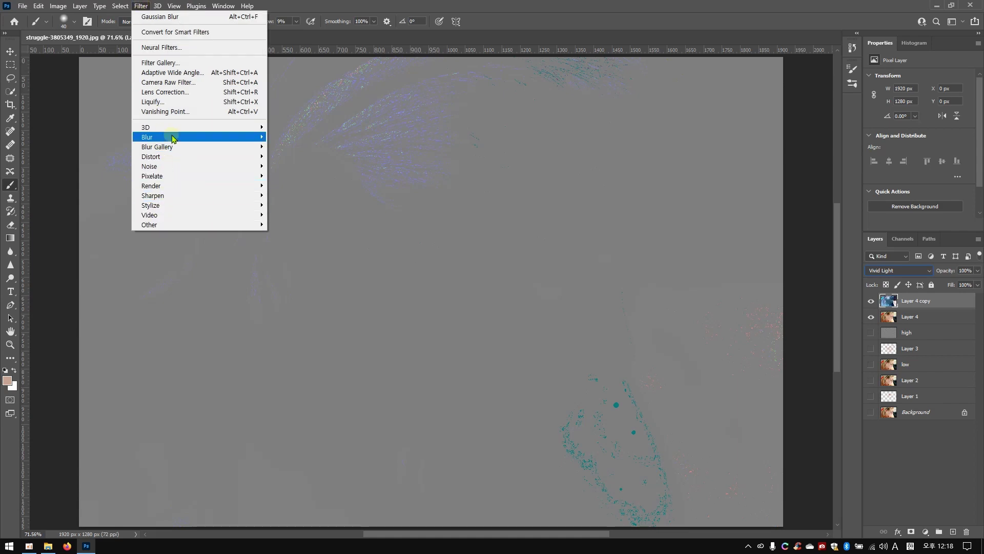
mouse_move(152, 227)
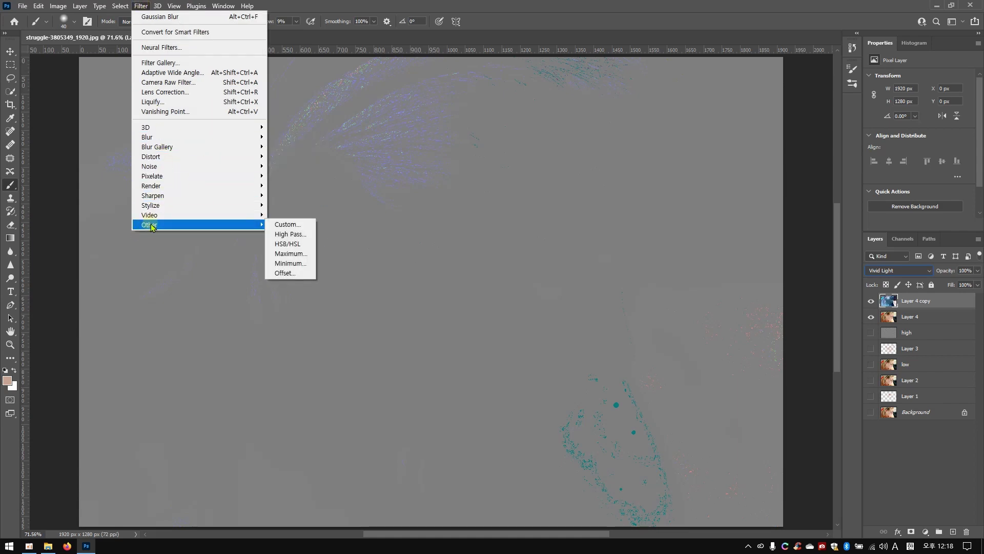
left_click(291, 234)
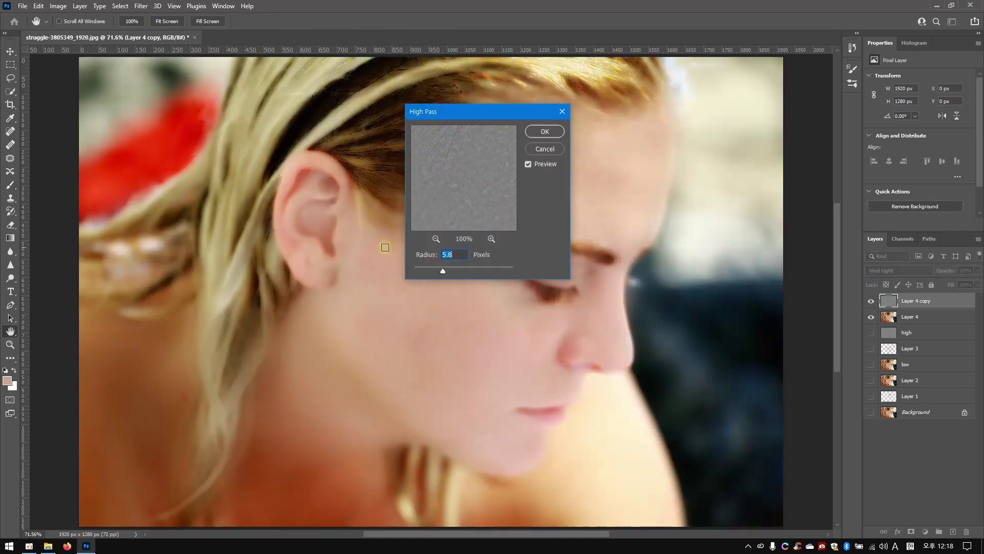
left_click_drag(490, 113, 641, 118)
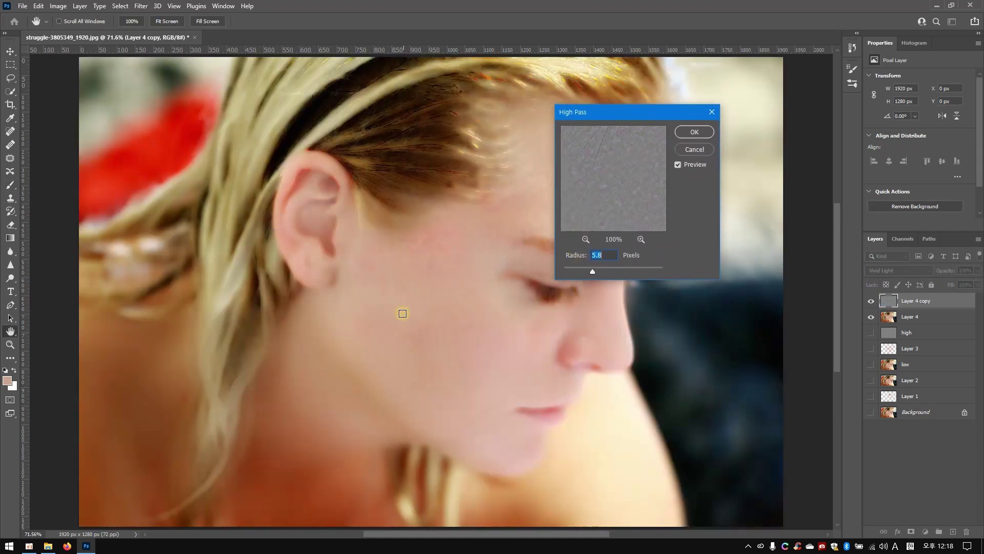
left_click(608, 270)
mouse_move(593, 273)
left_mouse_down()
mouse_move(563, 271)
mouse_move(594, 277)
left_mouse_up()
left_click(694, 133)
key("b")
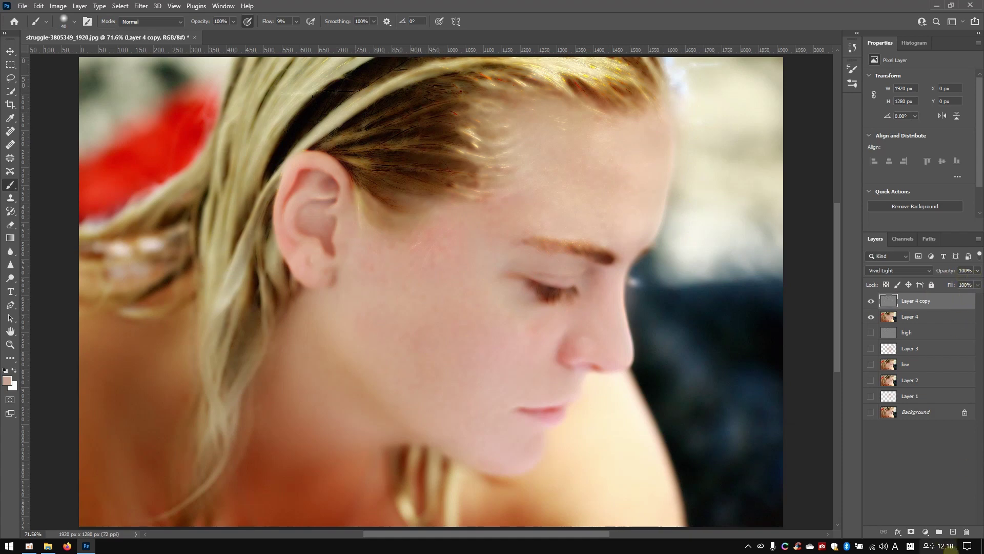
Add a layer mask to Layer 4 copy and invert it to black to hide the smoothing.
left_click(911, 532)
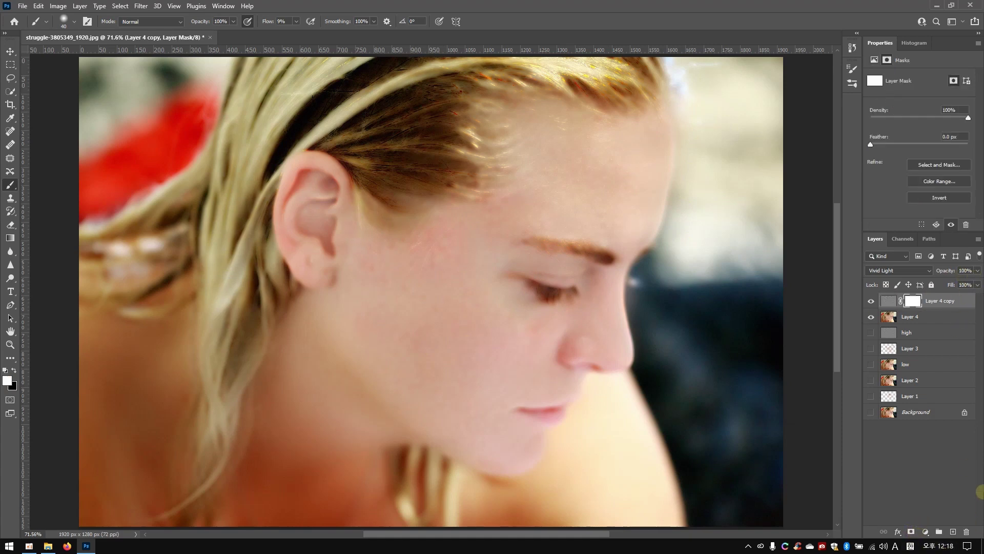
key("ctrl+i")
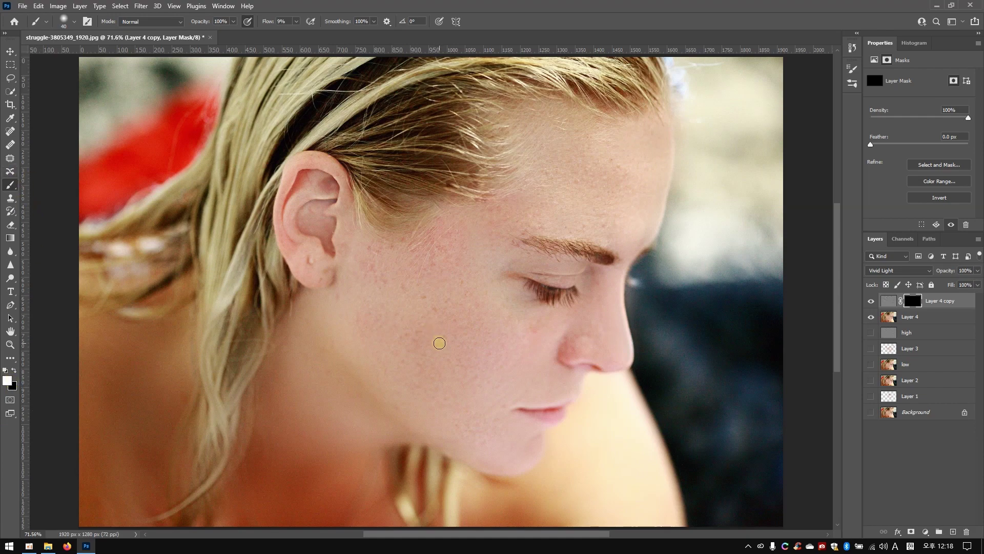
Enlarge the brush to 252 px and paint white on the mask over the cheek.
right_click(440, 332)
left_click_drag(424, 270, 468, 285)
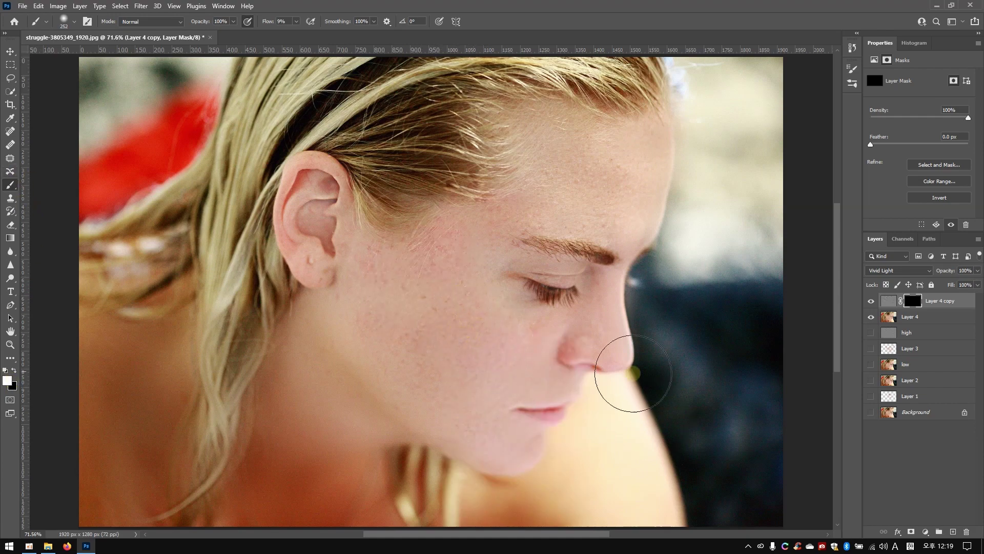
mouse_move(442, 312)
left_mouse_down()
mouse_move(428, 291)
mouse_move(444, 277)
mouse_move(452, 366)
mouse_move(454, 316)
mouse_move(470, 364)
mouse_move(454, 313)
mouse_move(417, 281)
left_mouse_up()
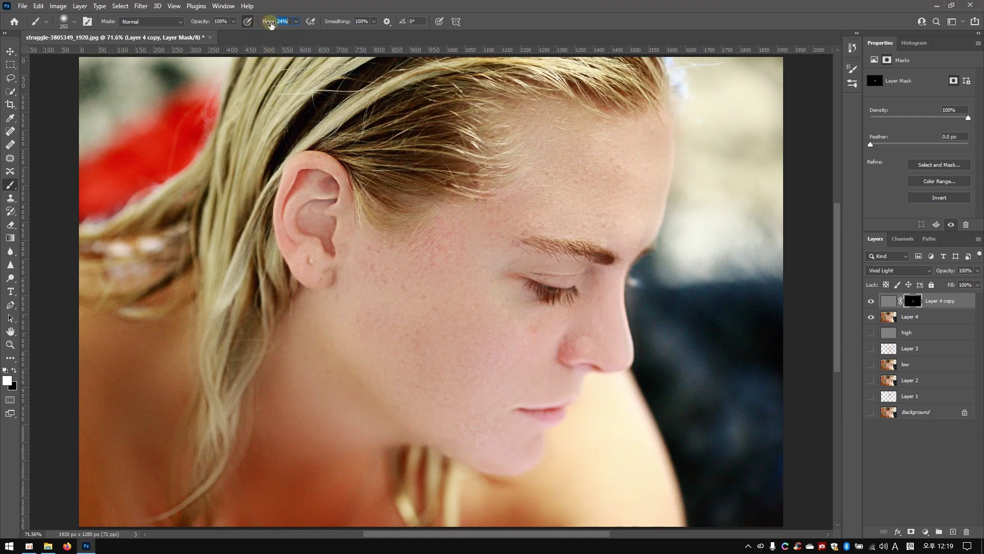
Set the brush flow to 25% and paint white on the mask over the cheek, forehead, chin and neck, varying the brush size.
mouse_move(431, 270)
left_mouse_down()
mouse_move(455, 380)
mouse_move(441, 305)
mouse_move(468, 314)
mouse_move(475, 375)
mouse_move(415, 296)
mouse_move(394, 365)
mouse_move(350, 298)
mouse_move(446, 409)
mouse_move(432, 378)
mouse_move(502, 334)
mouse_move(449, 411)
mouse_move(355, 268)
mouse_move(548, 198)
mouse_move(622, 223)
mouse_move(582, 181)
mouse_move(528, 219)
mouse_move(596, 127)
mouse_move(624, 275)
mouse_move(575, 350)
mouse_move(502, 305)
mouse_move(480, 395)
mouse_move(488, 450)
mouse_move(368, 360)
mouse_move(416, 364)
mouse_move(372, 257)
mouse_move(324, 190)
mouse_move(303, 254)
mouse_move(325, 261)
mouse_move(346, 220)
mouse_move(471, 332)
mouse_move(555, 268)
mouse_move(585, 271)
mouse_move(528, 261)
mouse_move(595, 279)
mouse_move(503, 308)
mouse_move(526, 311)
mouse_move(435, 316)
mouse_move(403, 286)
mouse_move(426, 302)
mouse_move(489, 413)
mouse_move(404, 403)
mouse_move(421, 297)
mouse_move(468, 288)
mouse_move(383, 405)
mouse_move(332, 381)
mouse_move(294, 442)
left_mouse_up()
key("bracketleft")
key("bracketleft")
key("bracketleft")
key("bracketleft")
key("bracketleft")
key("bracketleft")
key("bracketright")
key("bracketright")
key("bracketright")
key("bracketright")
key("bracketright")
key("bracketright")
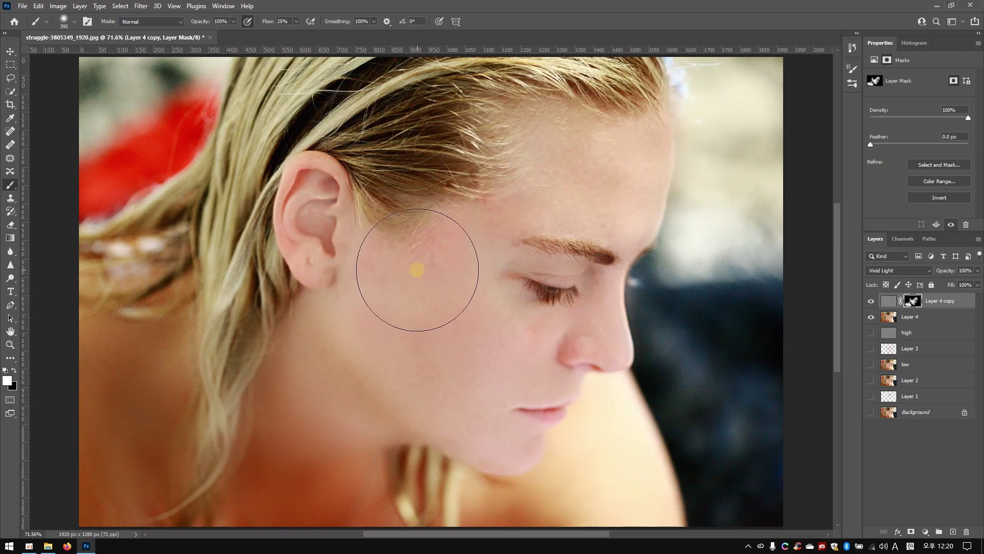
Reduce the brush to 160 px and reveal the smoothing on the temple, ear, nose and remaining cheek areas.
left_click_drag(417, 270, 367, 261)
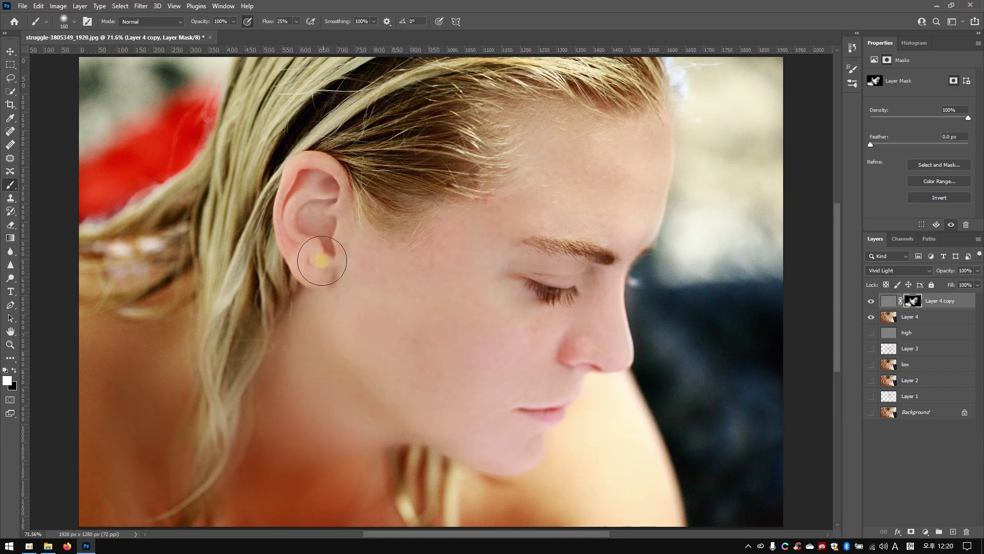
left_click_drag(311, 184, 304, 194)
mouse_move(297, 216)
left_mouse_down()
mouse_move(325, 220)
mouse_move(324, 177)
mouse_move(314, 179)
mouse_move(316, 244)
mouse_move(350, 307)
mouse_move(475, 323)
mouse_move(510, 352)
mouse_move(384, 393)
mouse_move(436, 412)
mouse_move(571, 389)
mouse_move(571, 402)
mouse_move(762, 336)
mouse_move(638, 327)
left_mouse_up()
mouse_move(487, 287)
left_mouse_down()
mouse_move(415, 285)
mouse_move(472, 380)
left_mouse_up()
Compare the smoothing at different opacities and set Layer 4 copy's opacity to 57% for a natural skin texture.
left_click_drag(949, 269, 846, 294)
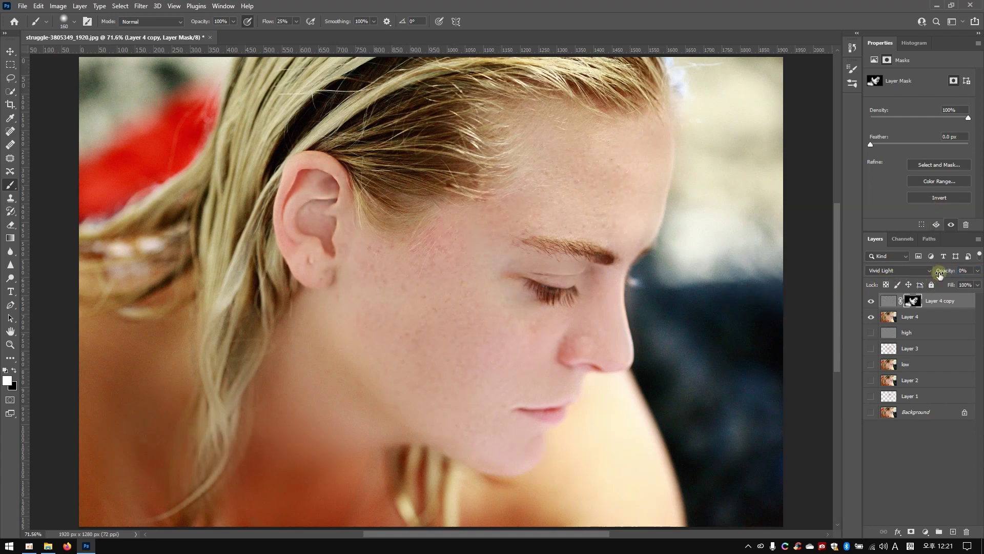
left_click_drag(943, 273, 957, 279)
left_click_drag(946, 272, 938, 272)
left_click_drag(945, 272, 941, 272)
left_click_drag(946, 273, 948, 272)
left_click(412, 320)
mouse_move(412, 320)
left_mouse_down()
mouse_move(442, 411)
mouse_move(475, 406)
mouse_move(488, 431)
left_mouse_up()
Select all layers, compare the retouched portrait with the original Background, and merge everything into a single layer.
left_click(918, 412, "shift")
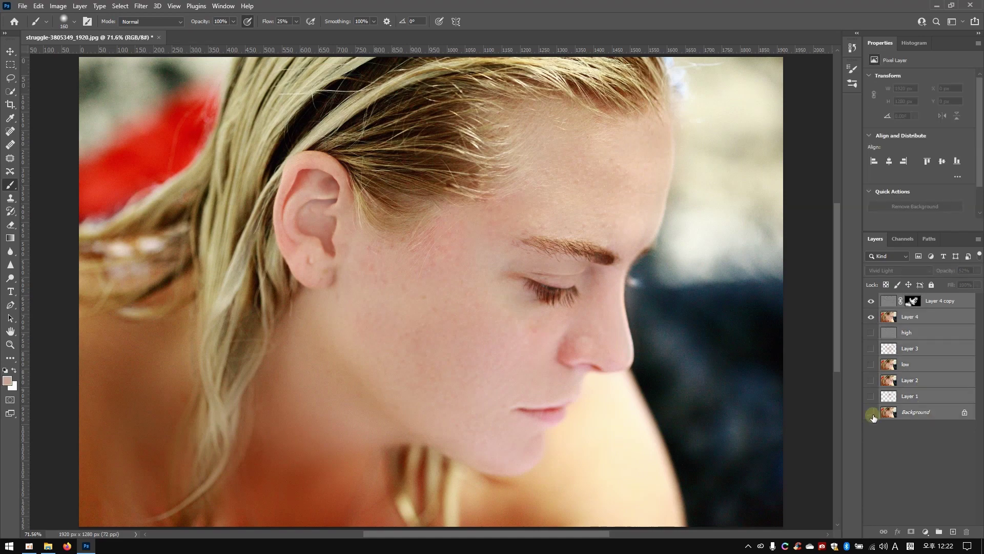
left_click(871, 413, "alt")
left_click(872, 414, "alt")
left_click(872, 413, "alt")
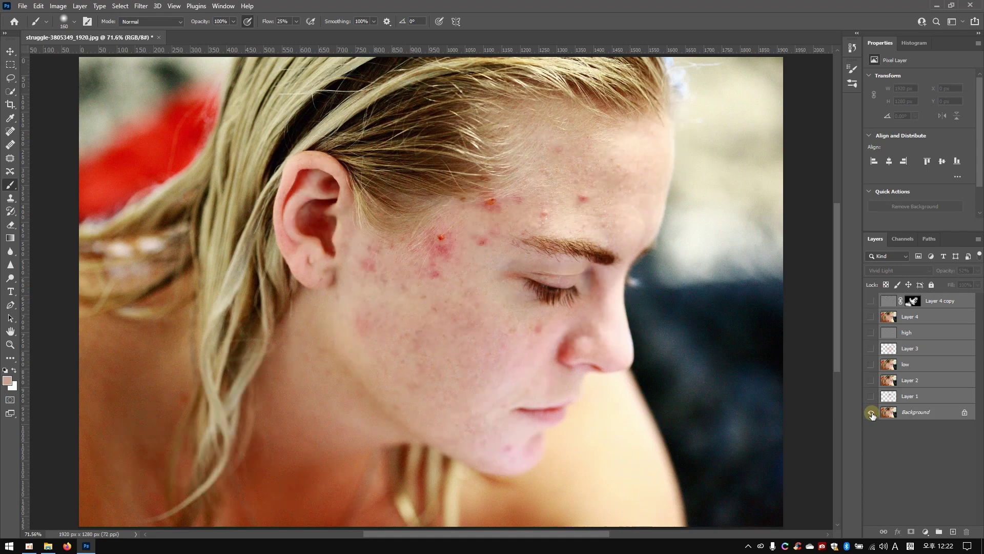
left_click(872, 413, "alt")
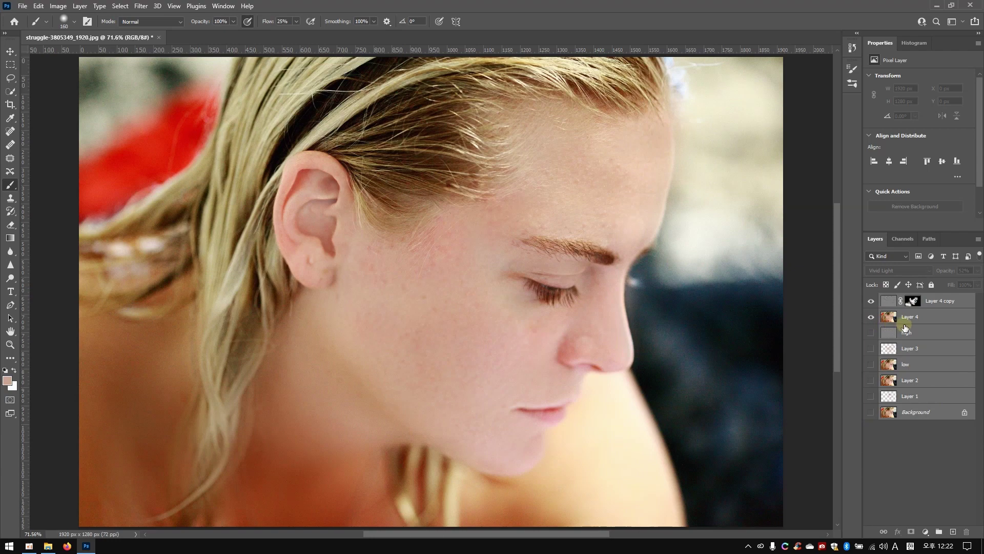
key("ctrl+shift+e")
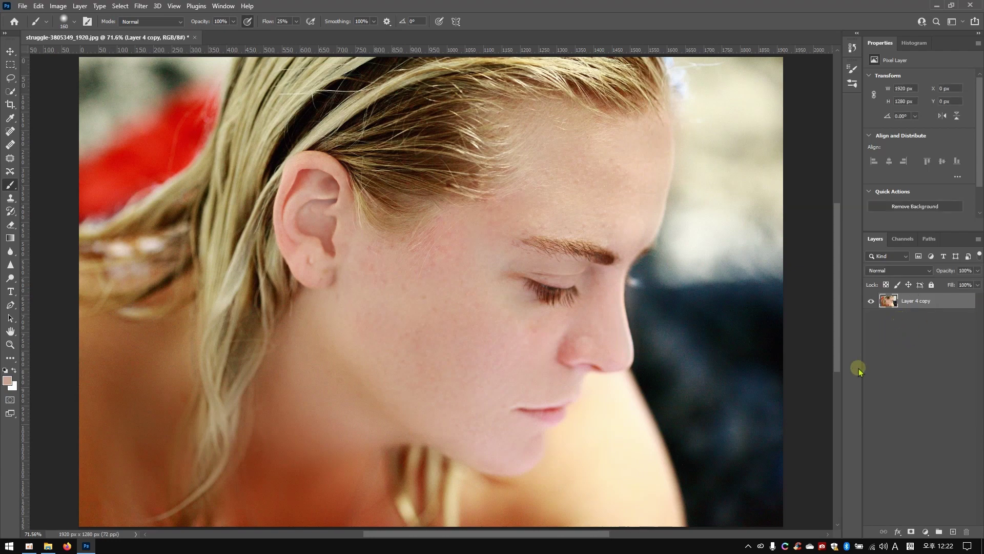